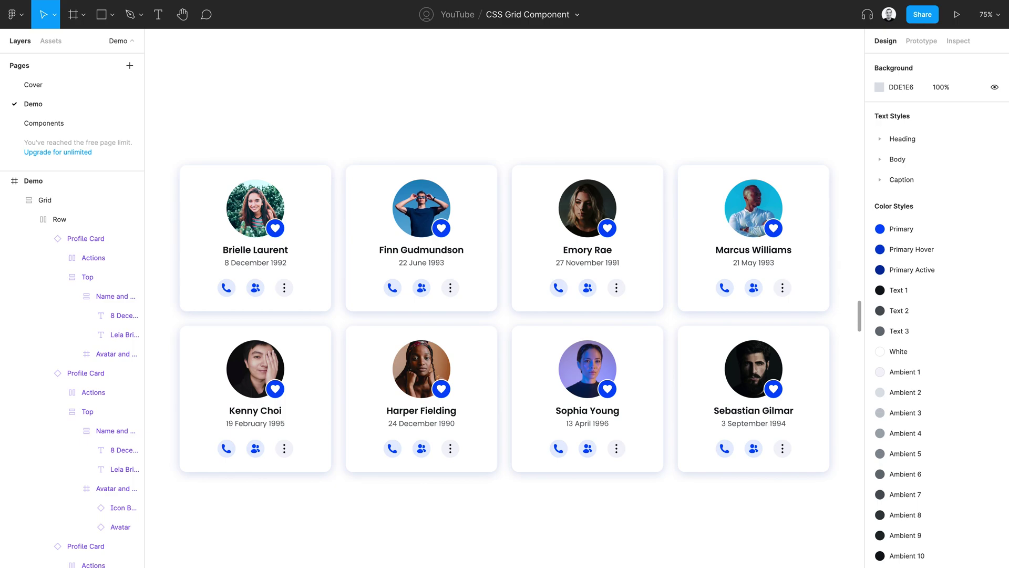
Step: Try resizing the profile card grid horizontally from its right edge, then clear the selection
click(819, 243)
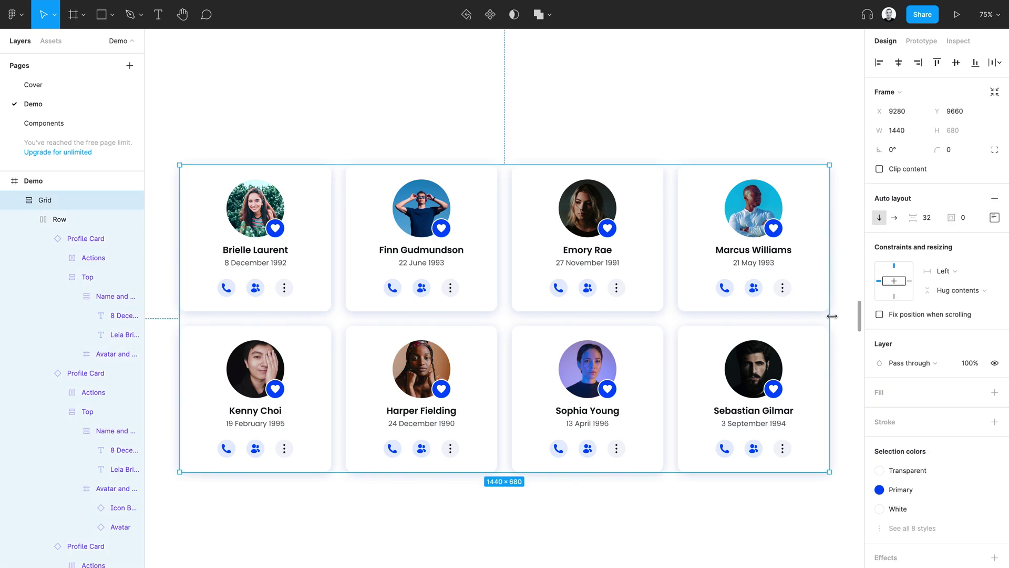
mouse_move(833, 316)
mouse_down()
mouse_move(791, 318)
mouse_move(836, 317)
mouse_move(828, 321)
mouse_up()
key(Escape)
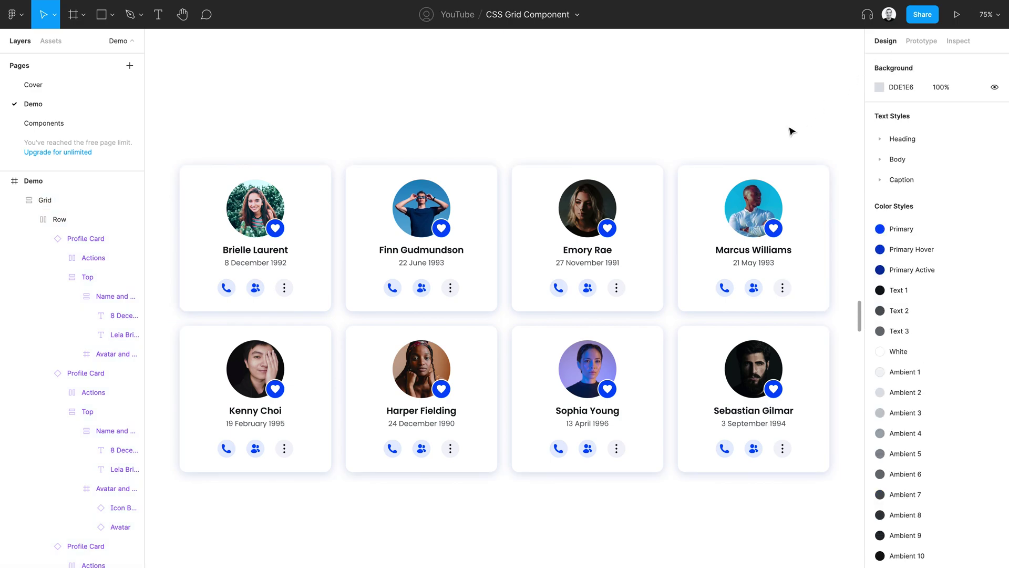
Step: Duplicate the whole profile card grid and place the copy directly below the original
scroll(586, 342, down, 5)
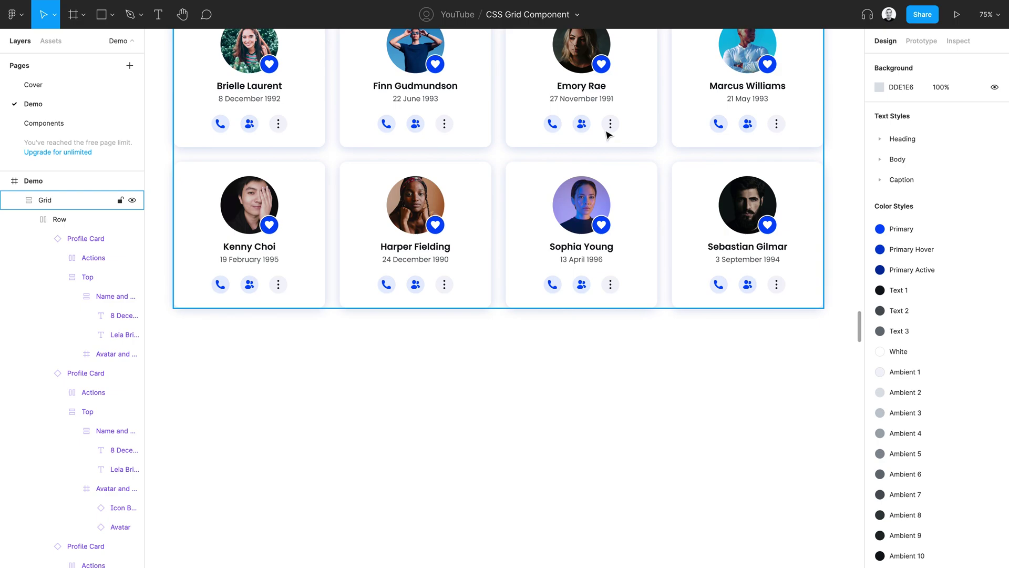
click(604, 279)
drag(604, 280, 593, 474)
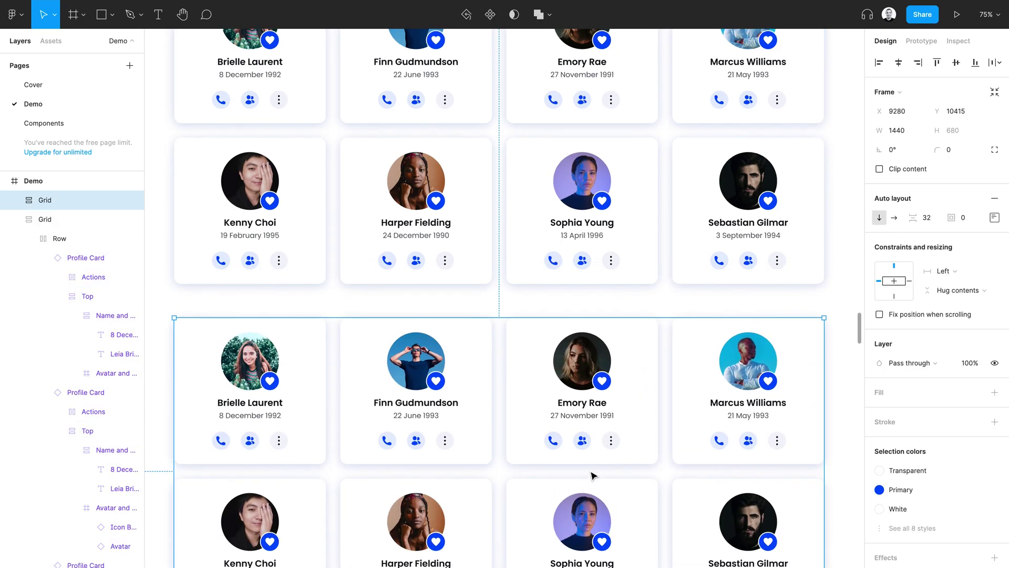
scroll(589, 471, down, 5)
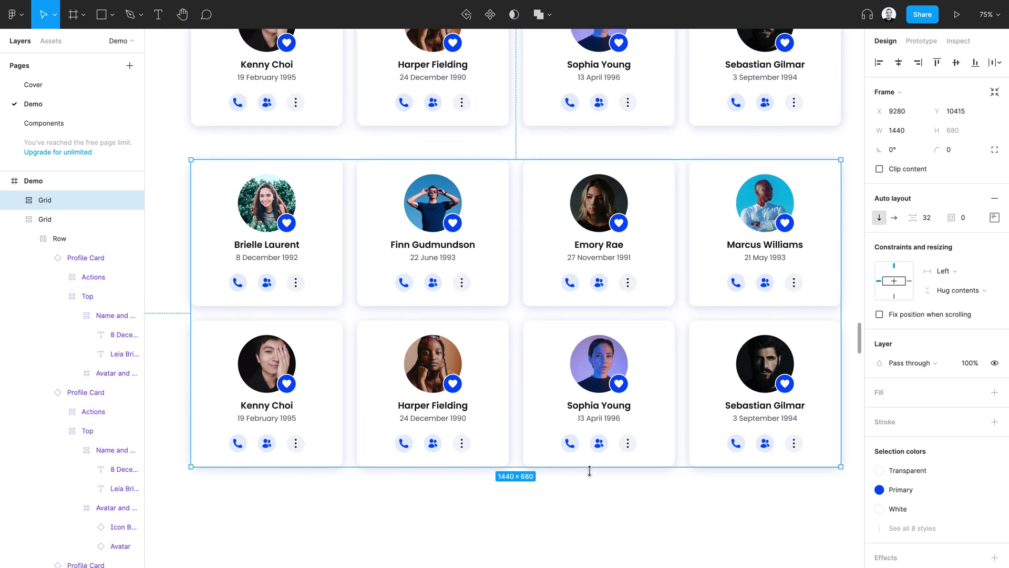
Step: Wrap the first two cards in the duplicated grid's upper row in an auto layout frame named "Row"
key(Return)
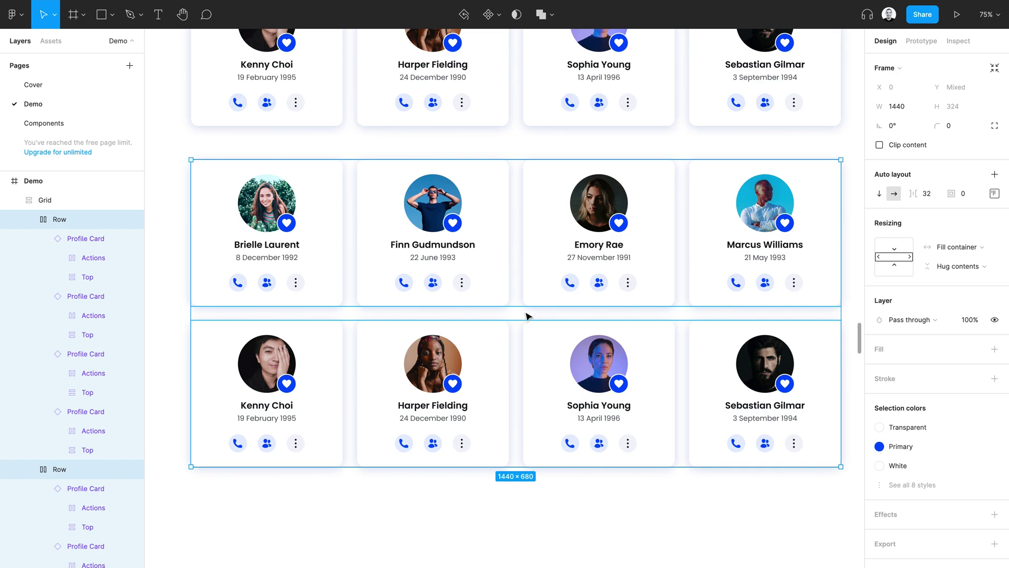
click(495, 271)
shift+click(327, 248)
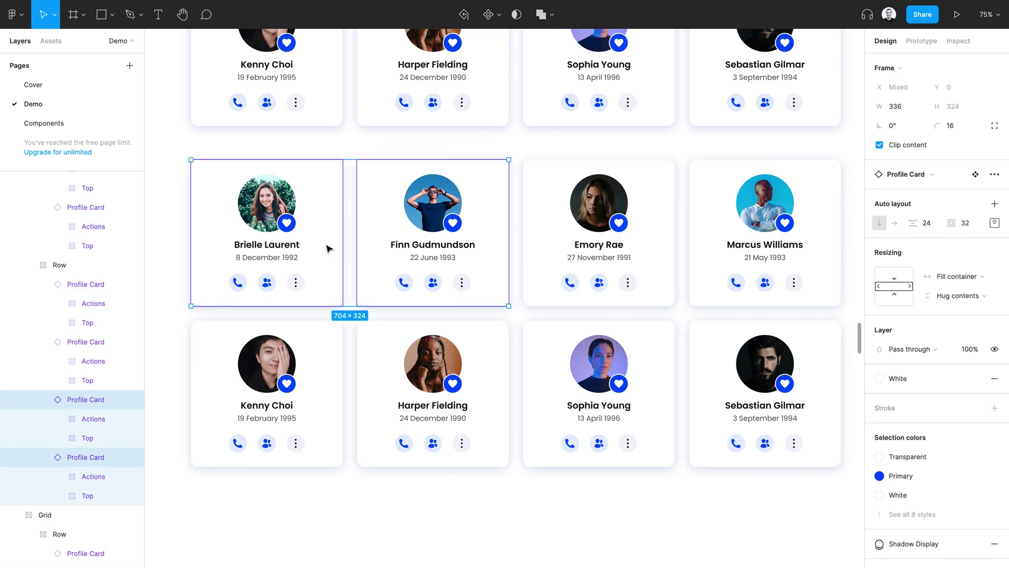
key(shift+a)
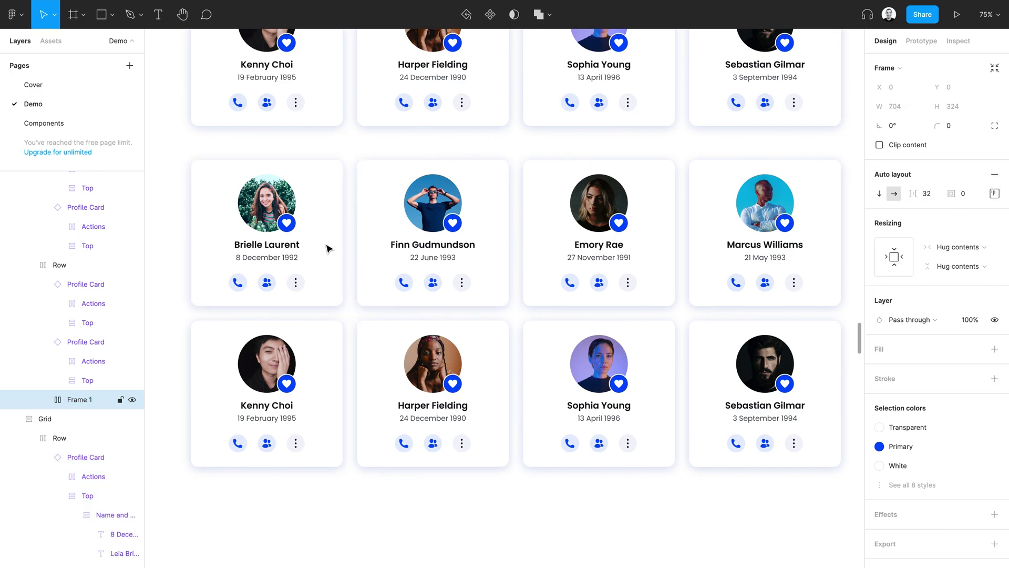
key(ctrl+r)
text(Row)
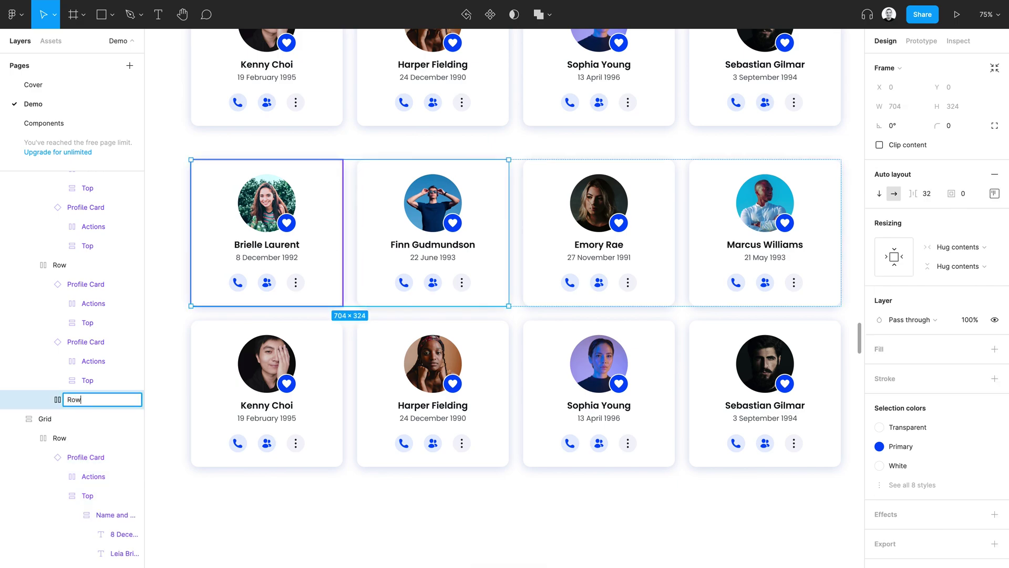
key(Return)
Step: Wrap the last two cards in the duplicated grid's upper row in an auto layout frame named "Row"
click(620, 226)
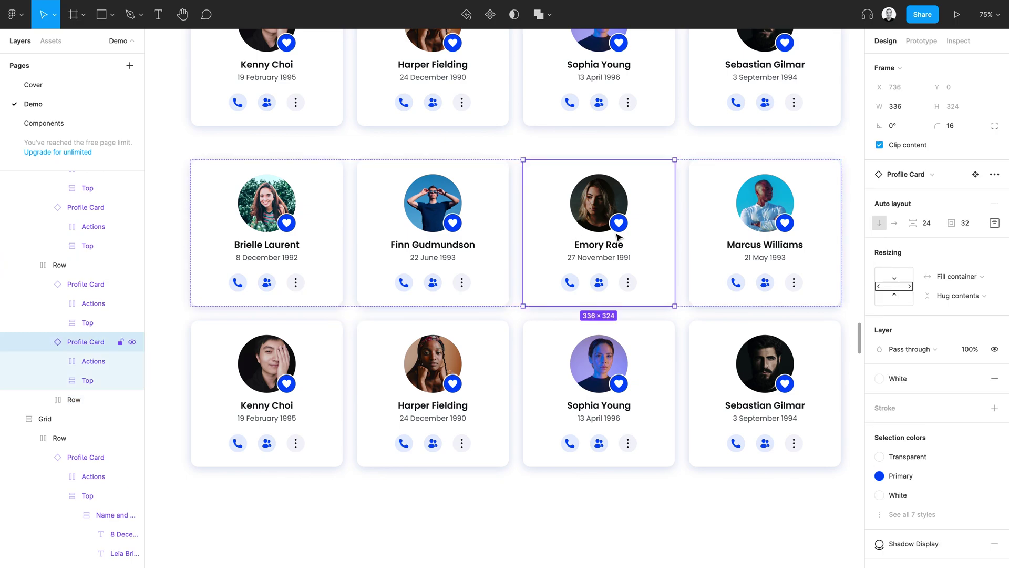
shift+click(747, 250)
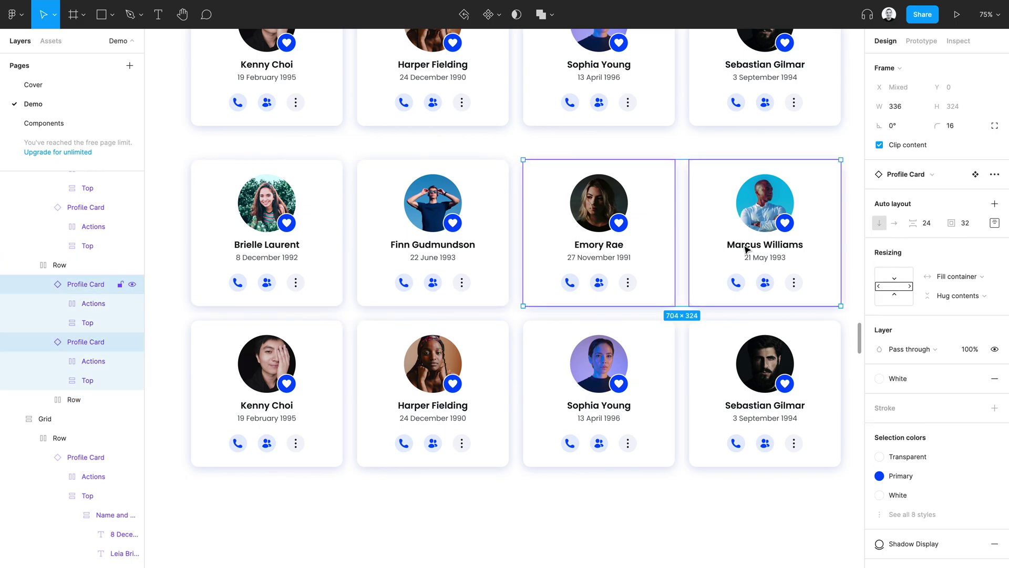
key(shift+a)
key(ctrl+r)
text(R)
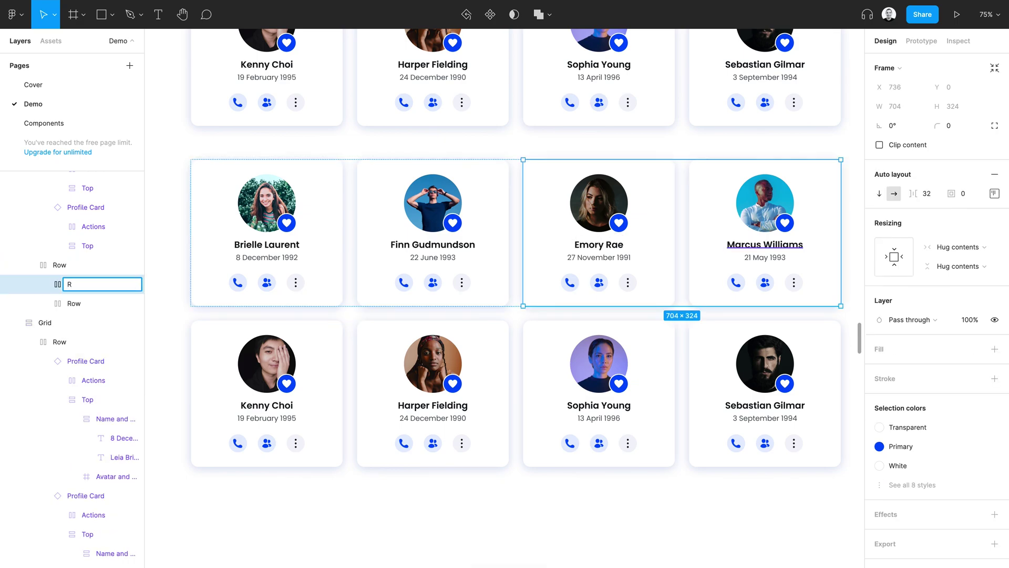
text(ow)
key(Return)
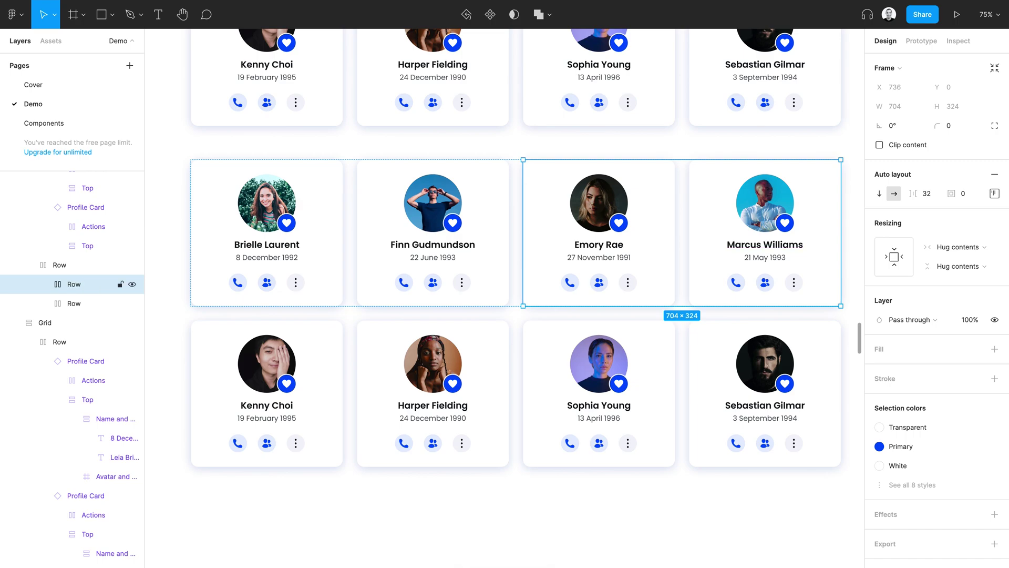
Step: Wrap the first two cards in the duplicated grid's lower row in an auto layout frame named "Row"
click(323, 428)
shift+click(462, 413)
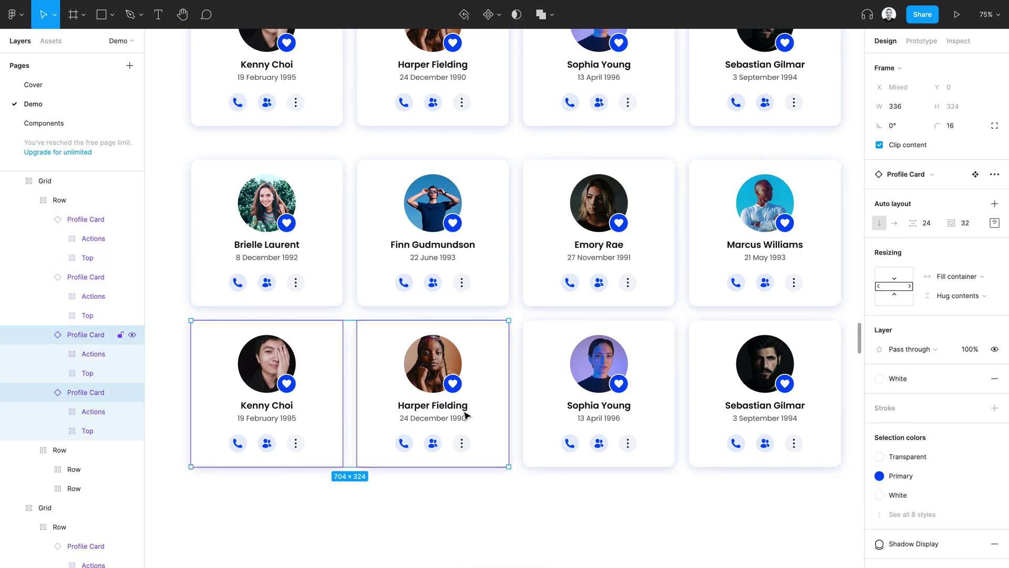
key(shift+a)
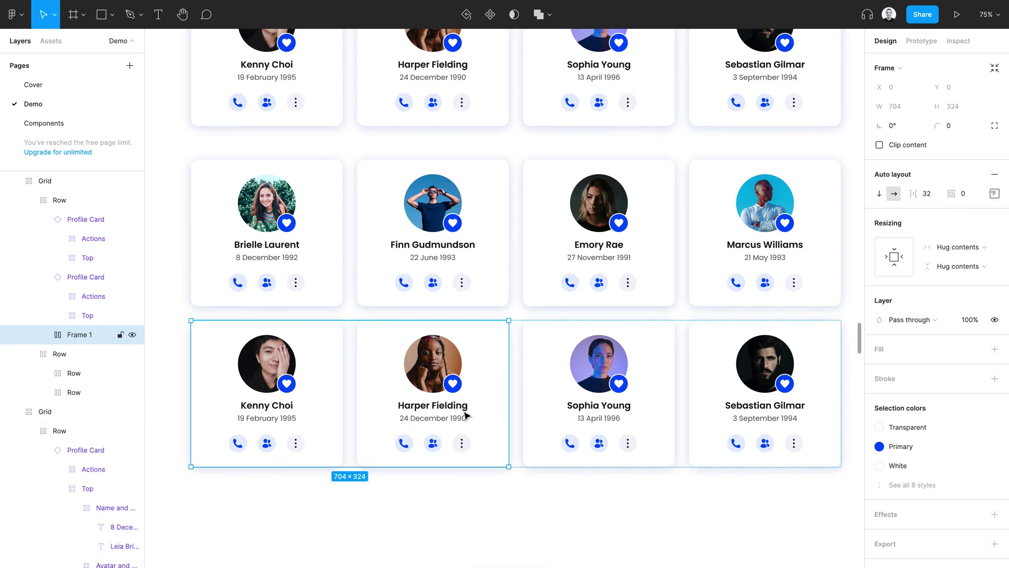
key(ctrl+r)
text(Row)
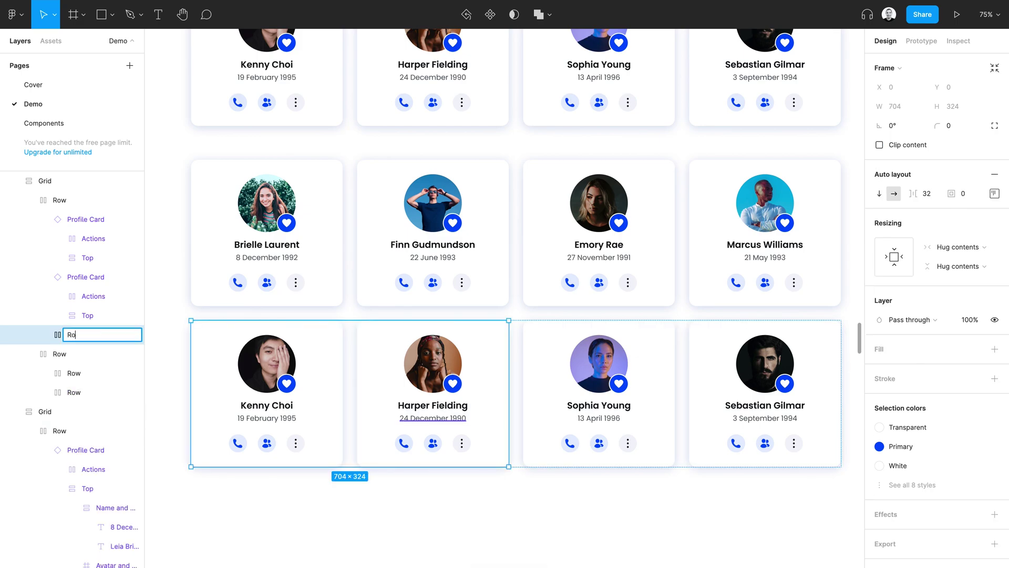
key(Return)
Step: Wrap the last two cards in the duplicated grid's lower row in an auto layout frame named "Row"
click(613, 447)
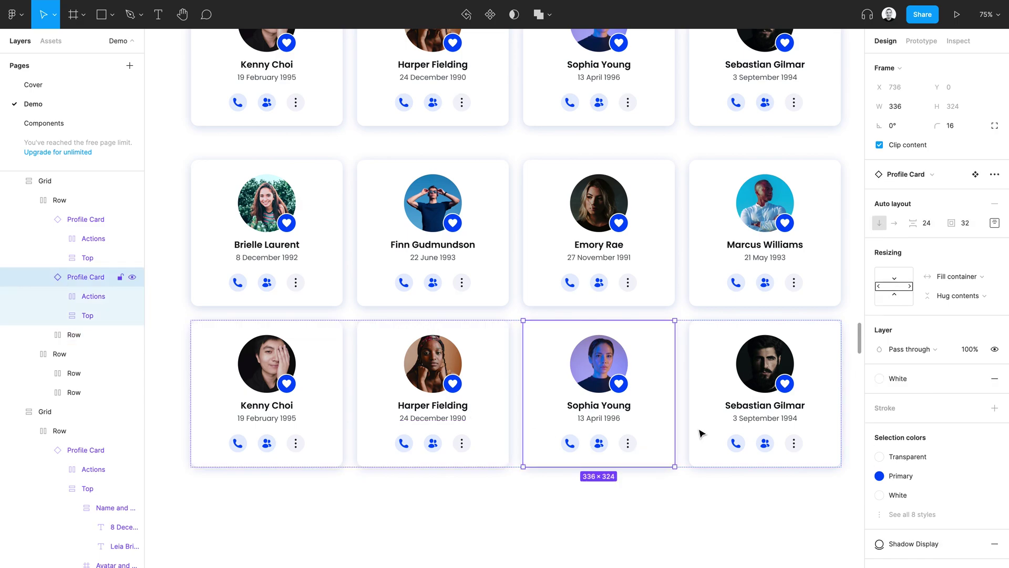
shift+click(775, 409)
key(shift+a)
key(ctrl+r)
text(Row)
key(Return)
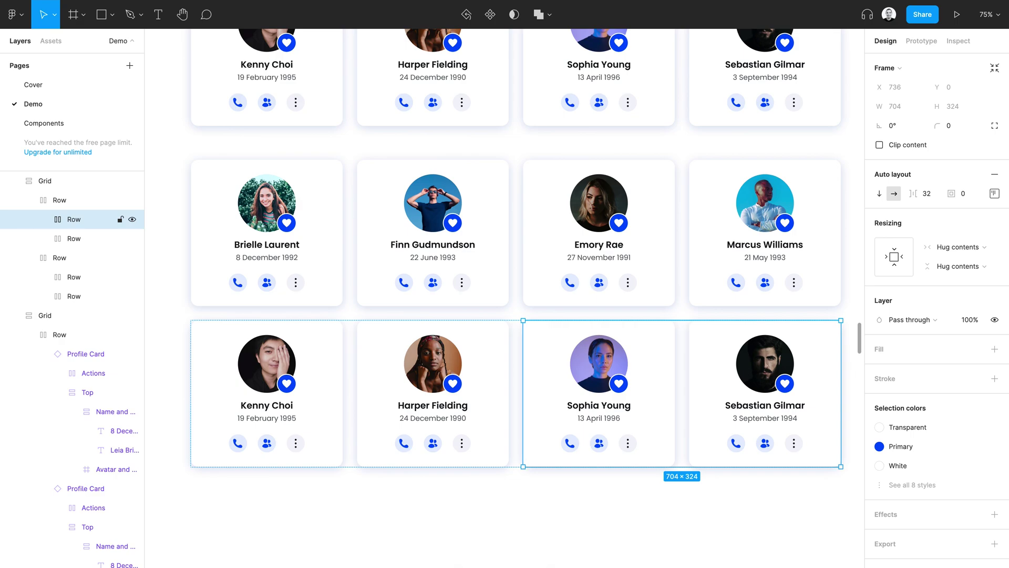
Step: Ungroup the duplicated grid's two outer rows so the four nested two-card rows stack directly inside the Grid frame
key(shift+Return)
key(shift+Return)
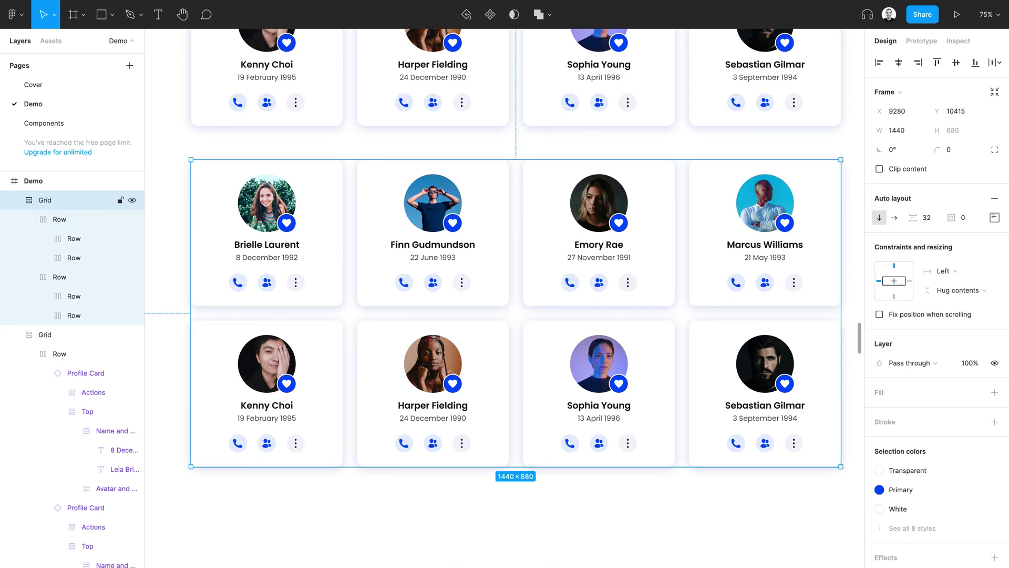
key(Return)
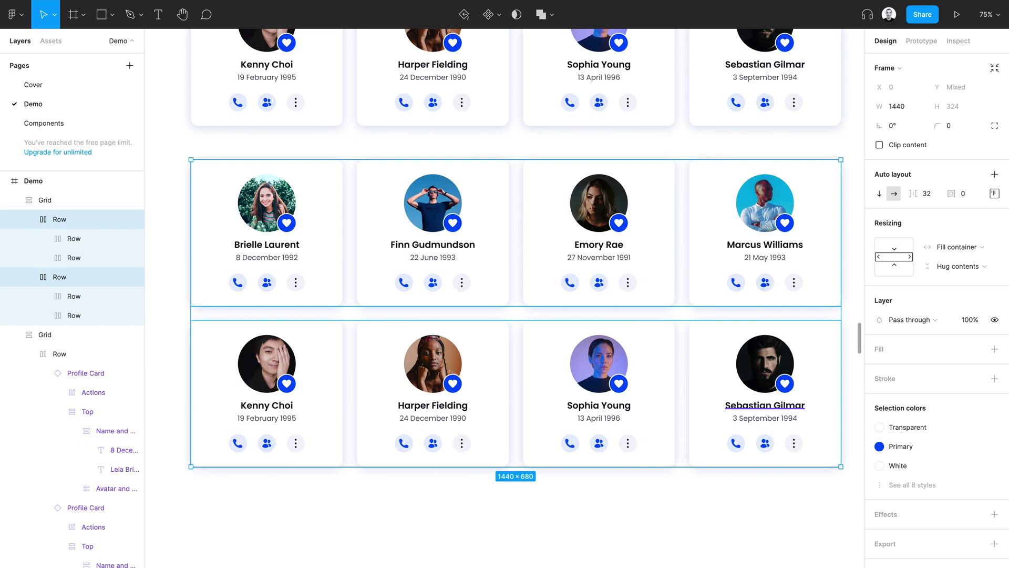
key(ctrl+shift+g)
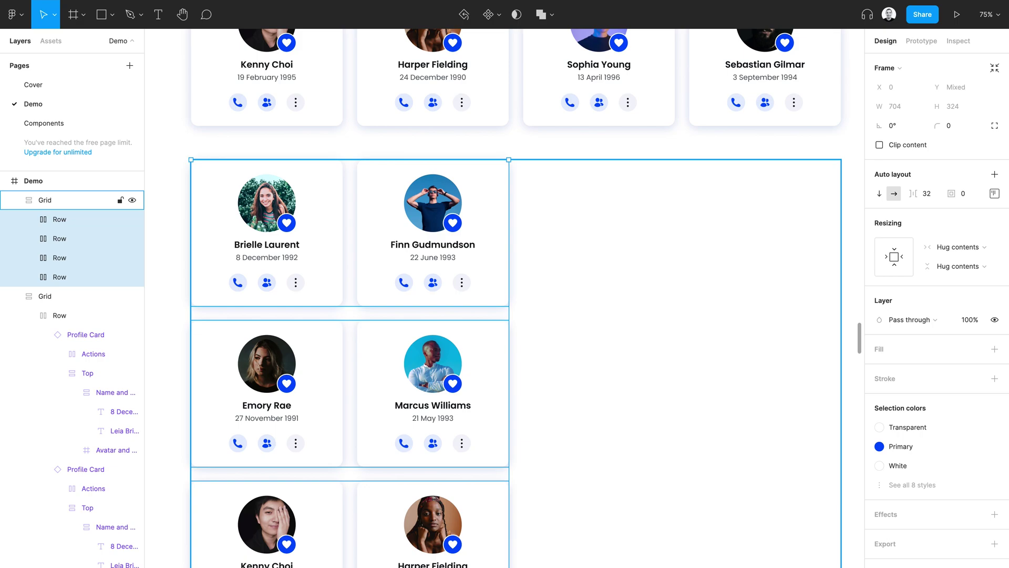
Step: Set the horizontal resizing of the four rows and all their profile cards to Fill container
click(910, 257)
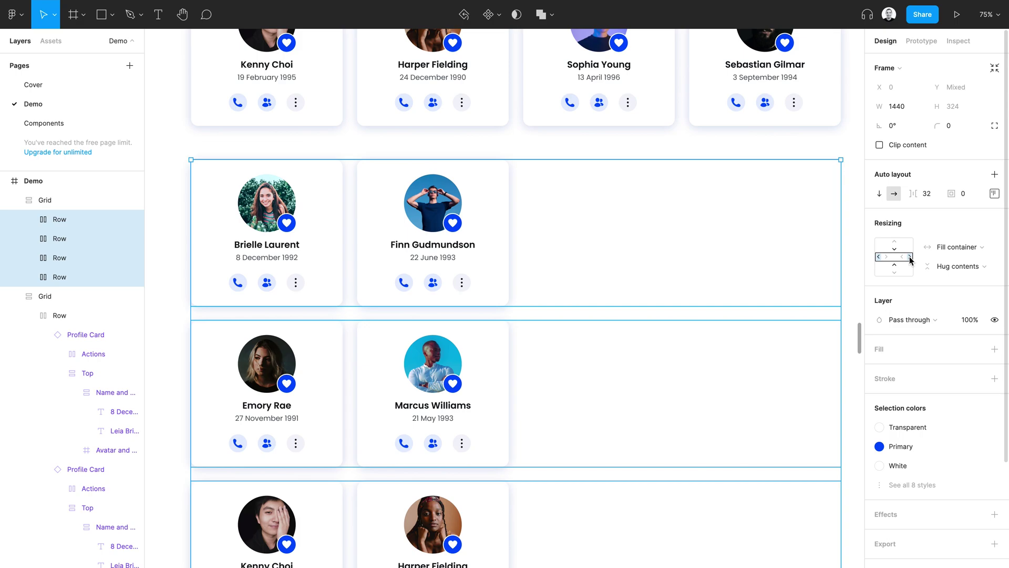
key(Return)
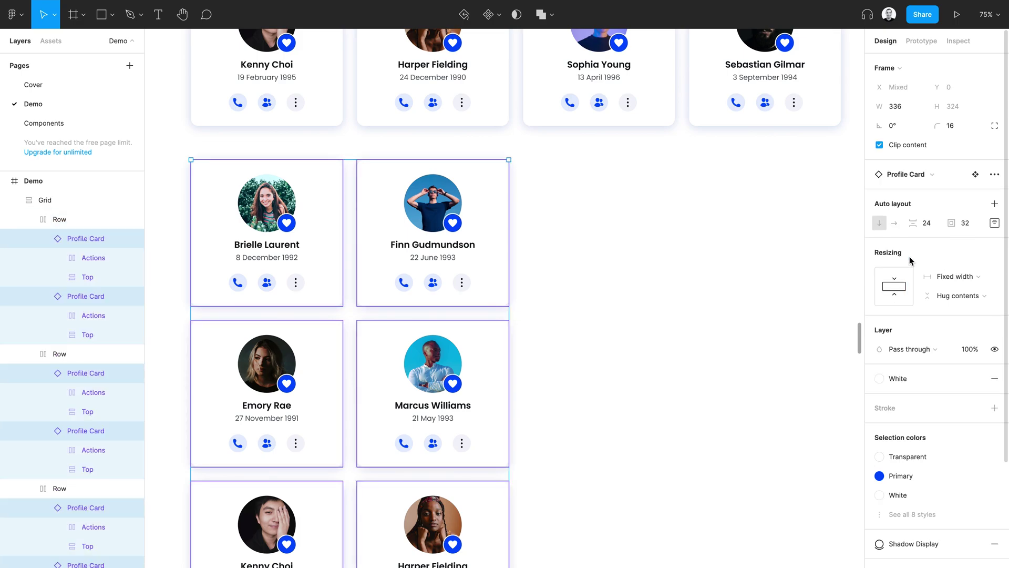
click(911, 287)
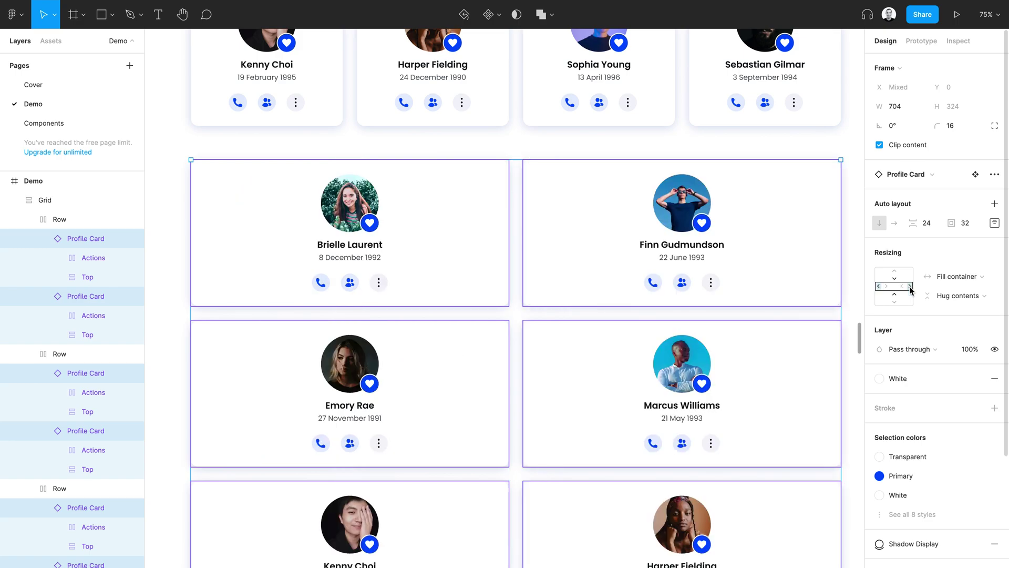
click(822, 150)
Step: Narrow the two-column card grid to about half its width from its right edge
click(823, 234)
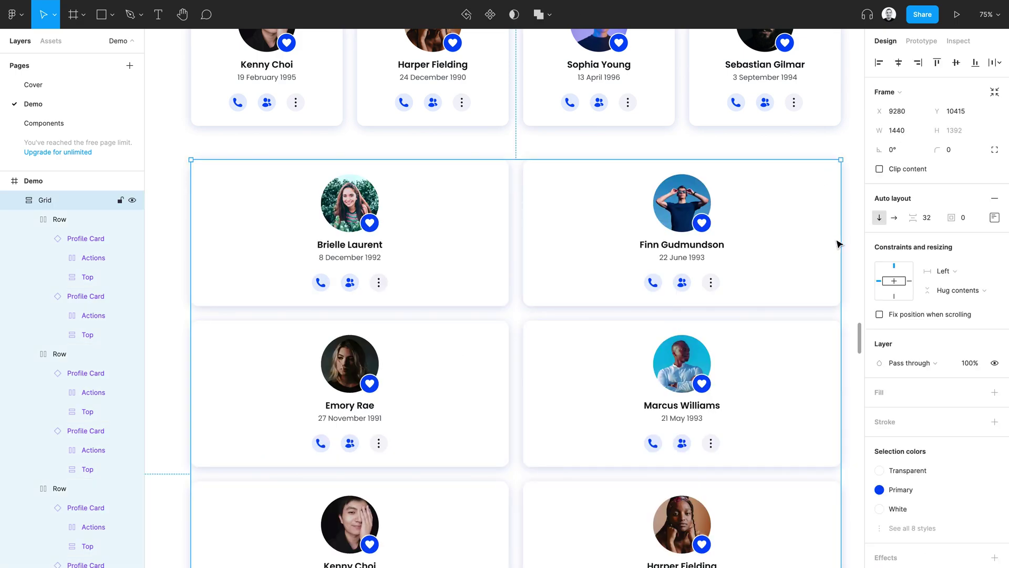
drag(839, 244, 506, 236)
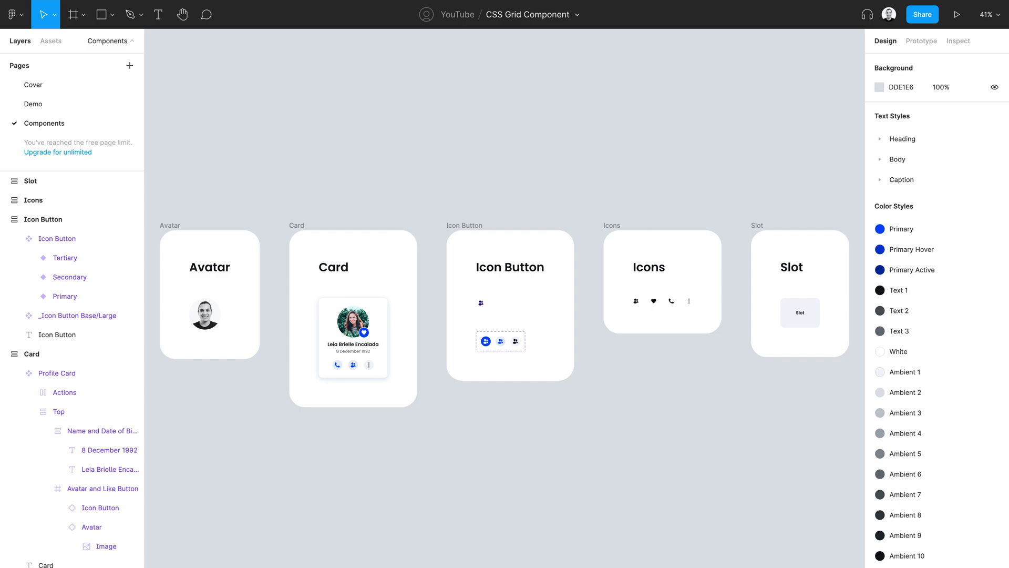
Step: Examine the Slot component on the Components page, including its auto layout settings and locked text layer
click(758, 225)
key(shift+2)
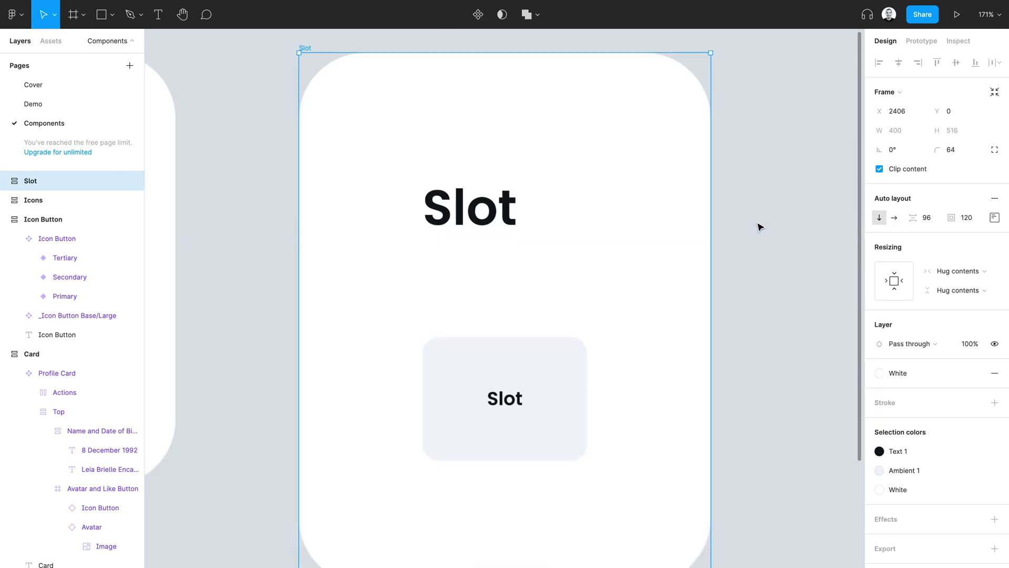
click(759, 227)
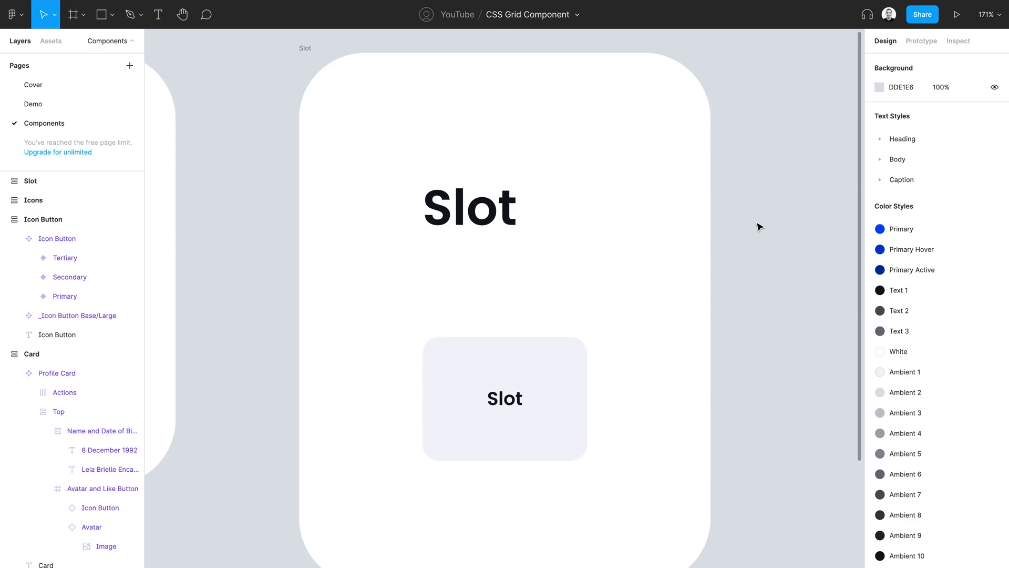
click(557, 363)
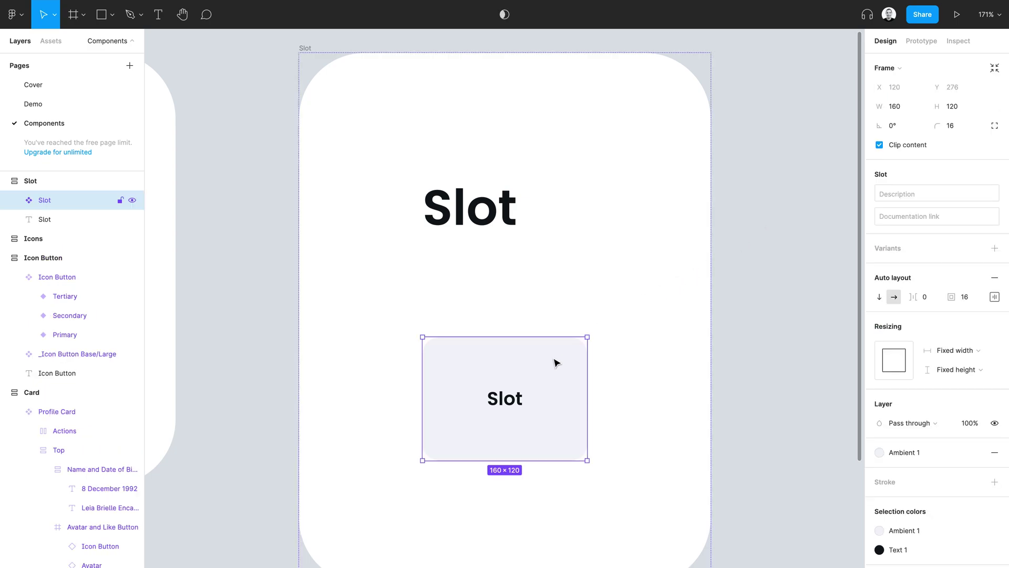
click(15, 200)
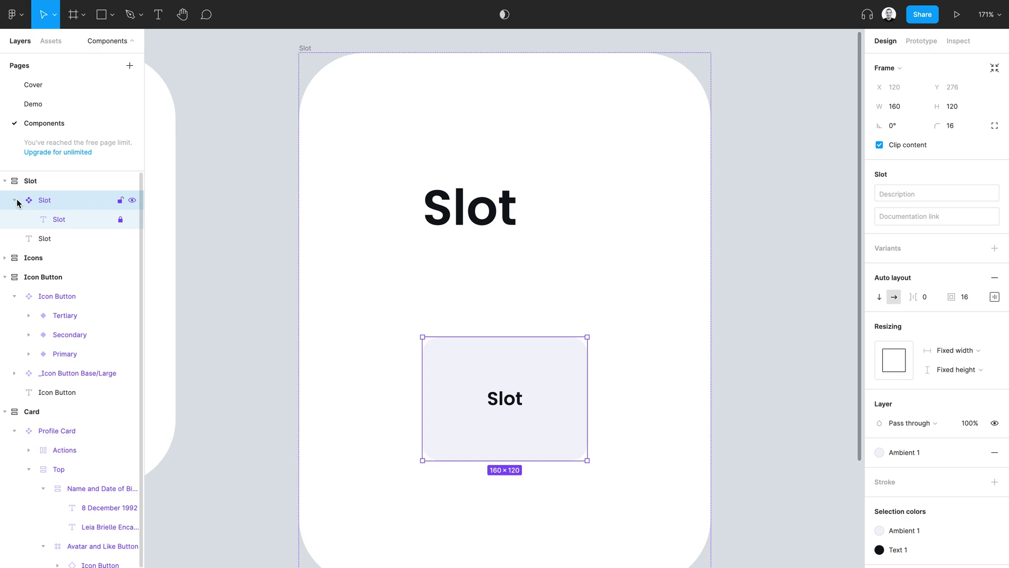
click(62, 222)
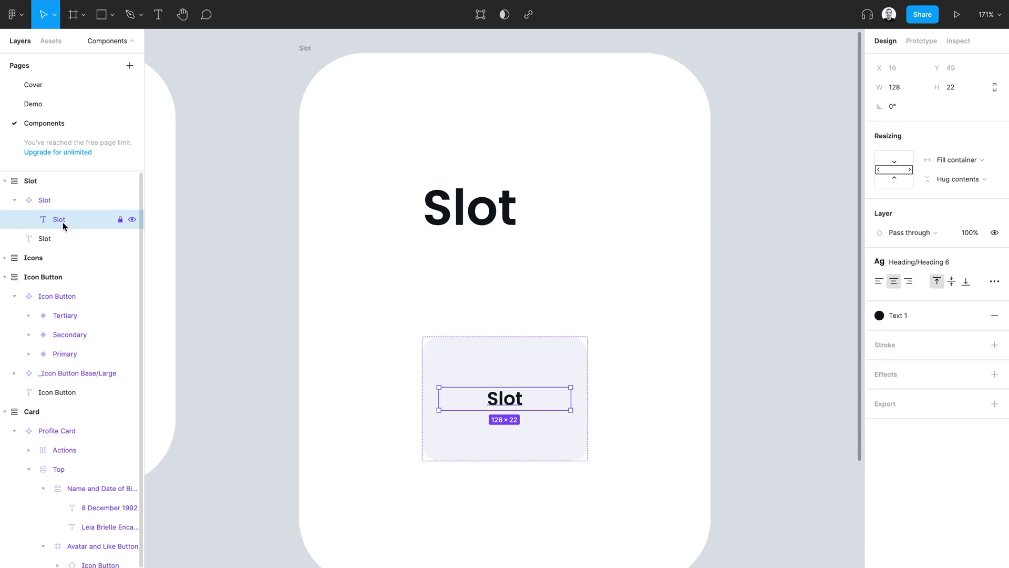
click(47, 204)
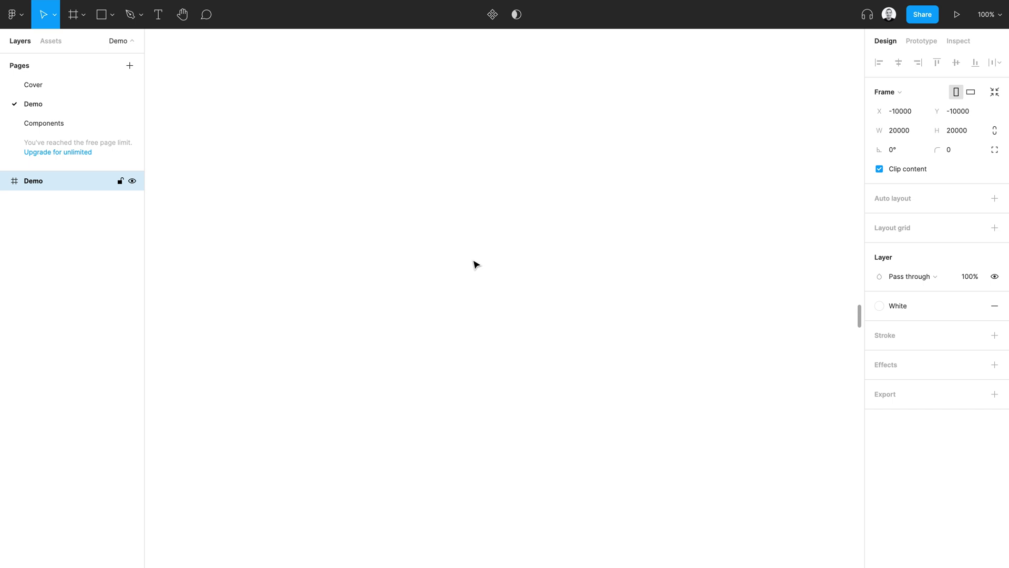
Step: Insert an instance of the local Slot component into the empty Demo frame
key(shift+i)
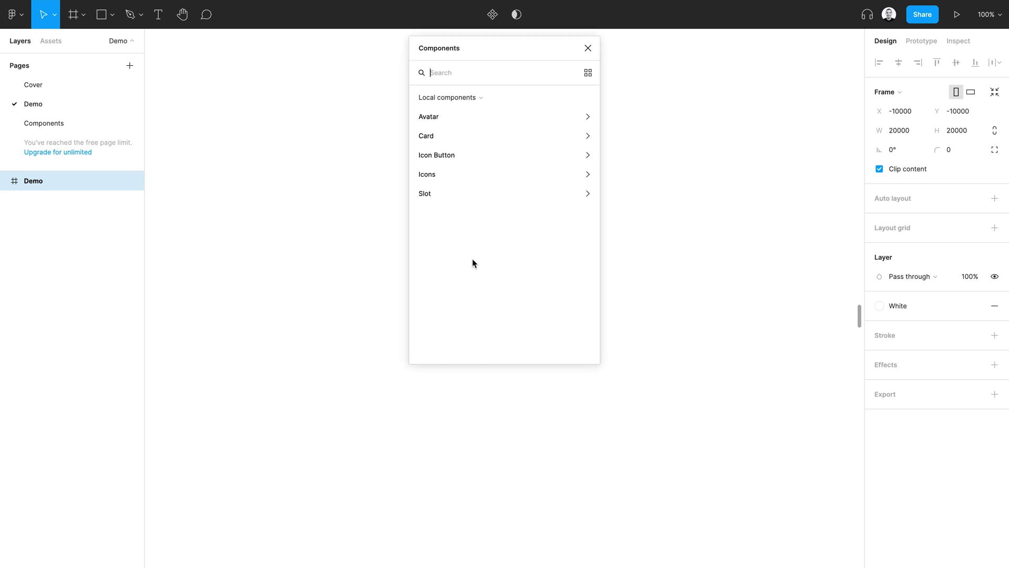
text(slot)
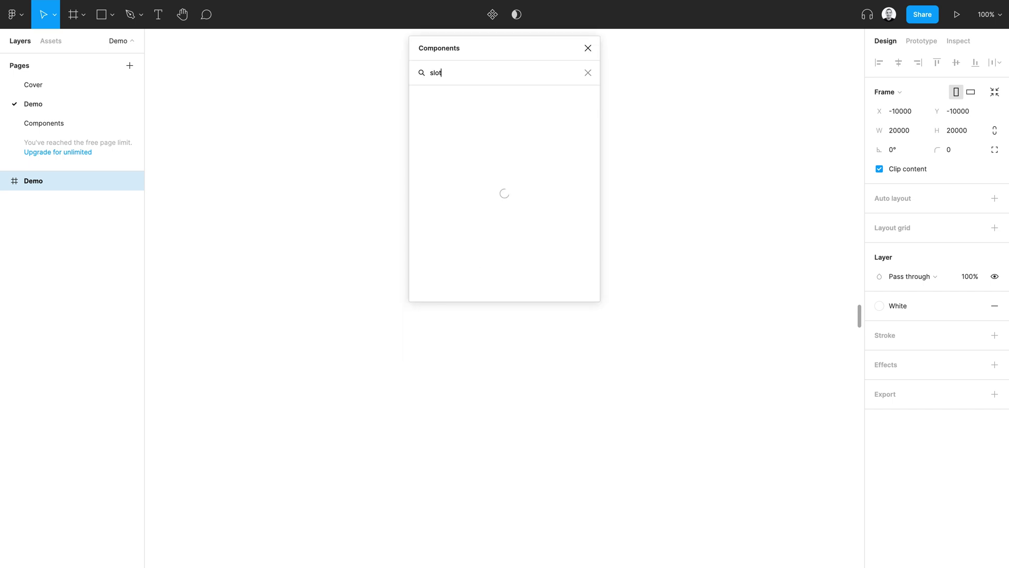
key(Return)
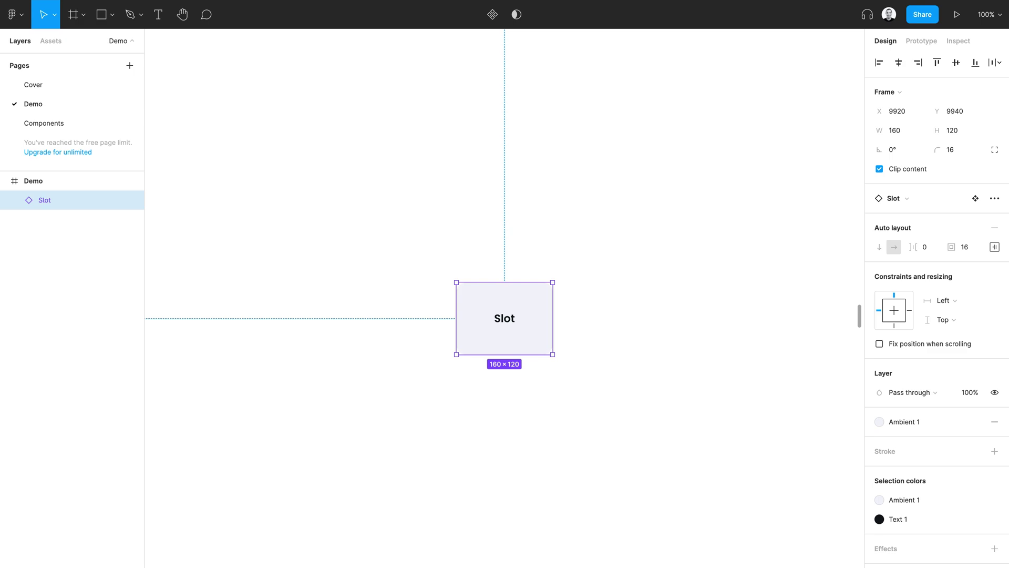
Step: Rename the Slot instance in the Demo frame as Slot 1
key(ctrl+r)
key(Right)
text(1)
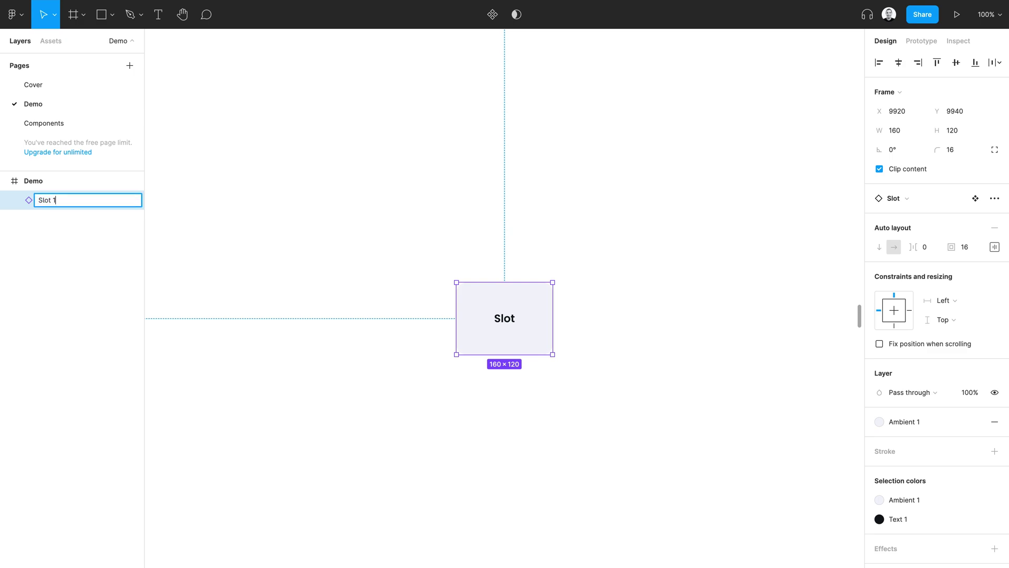
key(Return)
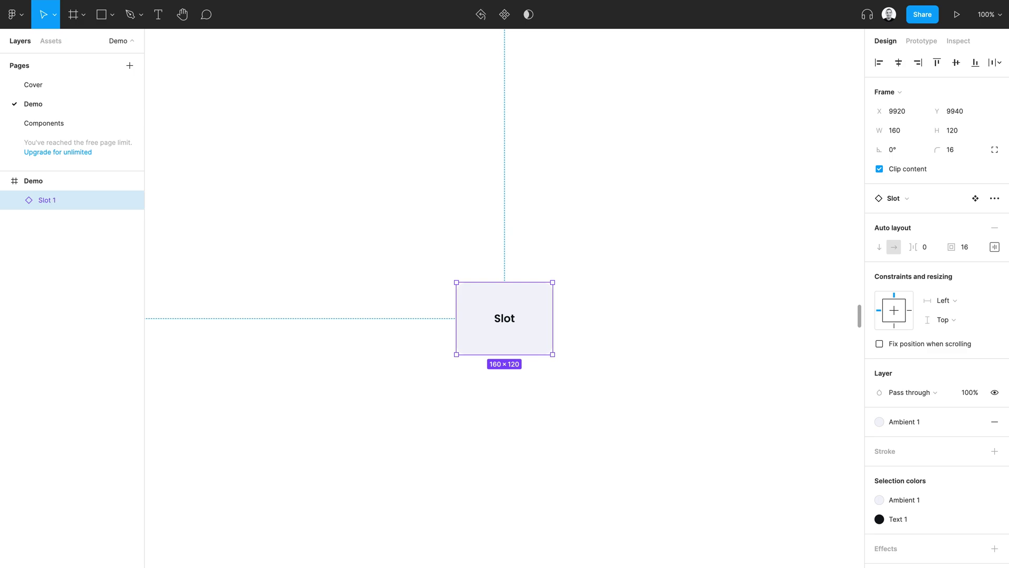
Step: Duplicate Slot 1 a short distance to its right and wrap both slots in a horizontal auto layout frame
drag(516, 331, 627, 344)
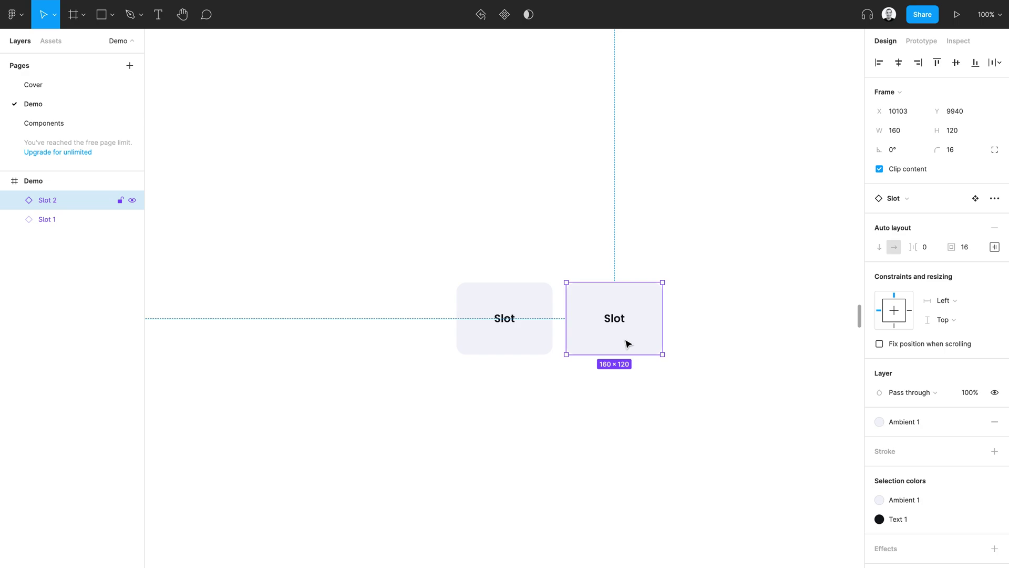
shift+click(532, 339)
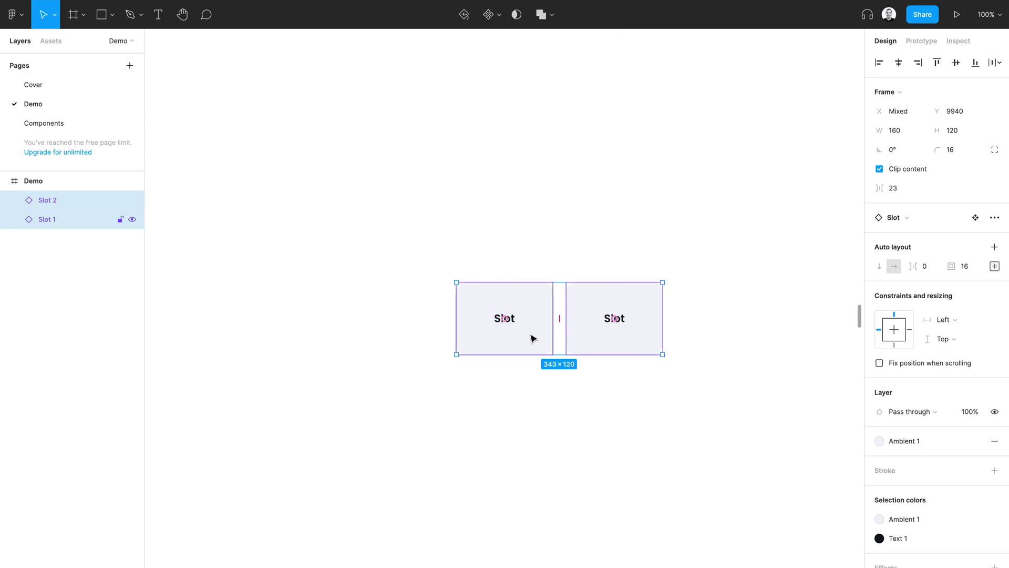
key(shift+a)
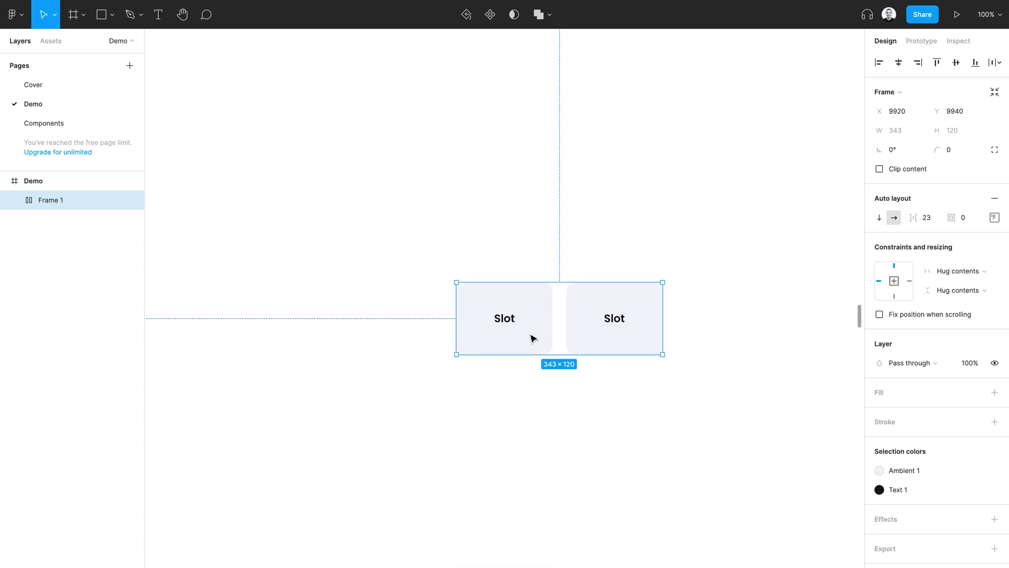
Step: Move the auto layout frame left to make room and duplicate its last slot until the row holds Slot 1 through Slot 12
scroll(532, 338, up, 4)
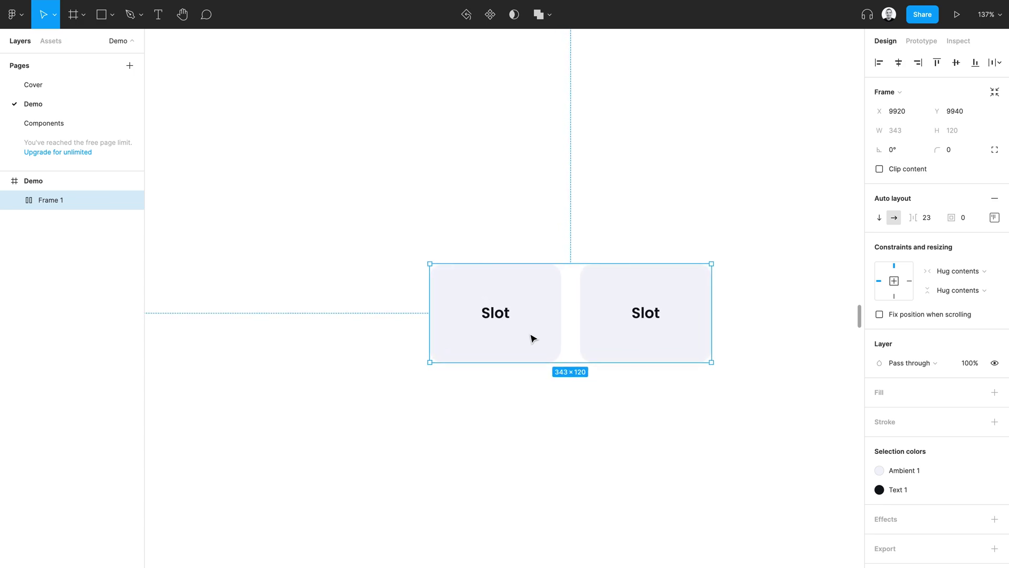
drag(532, 338, 314, 303)
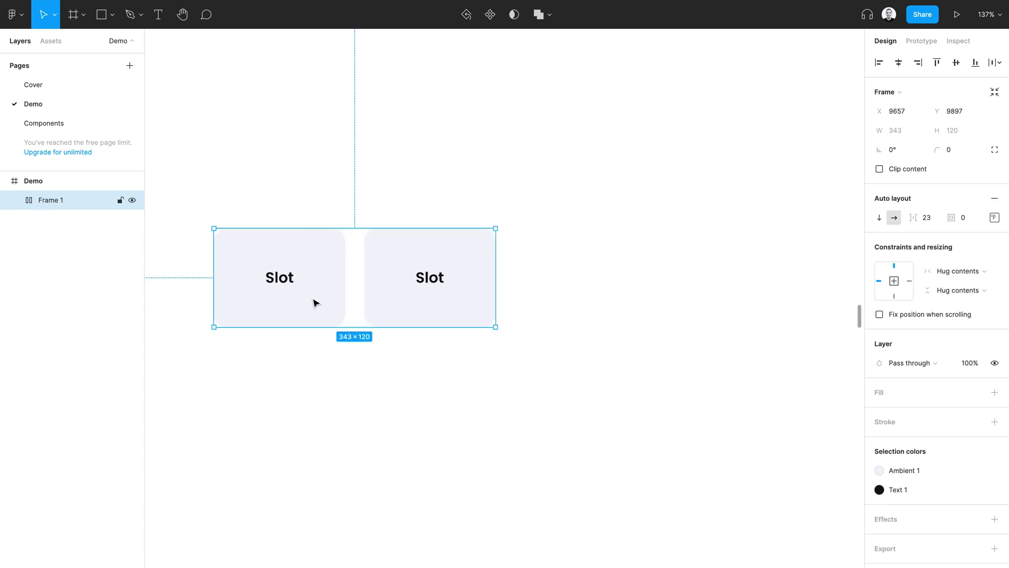
click(390, 310)
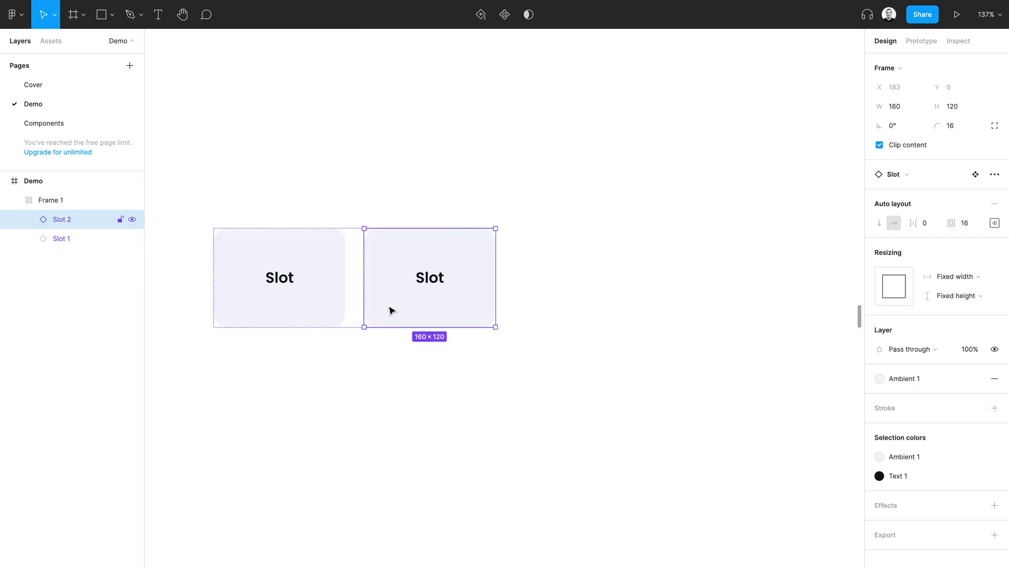
key(ctrl+d)
key(ctrl+d)
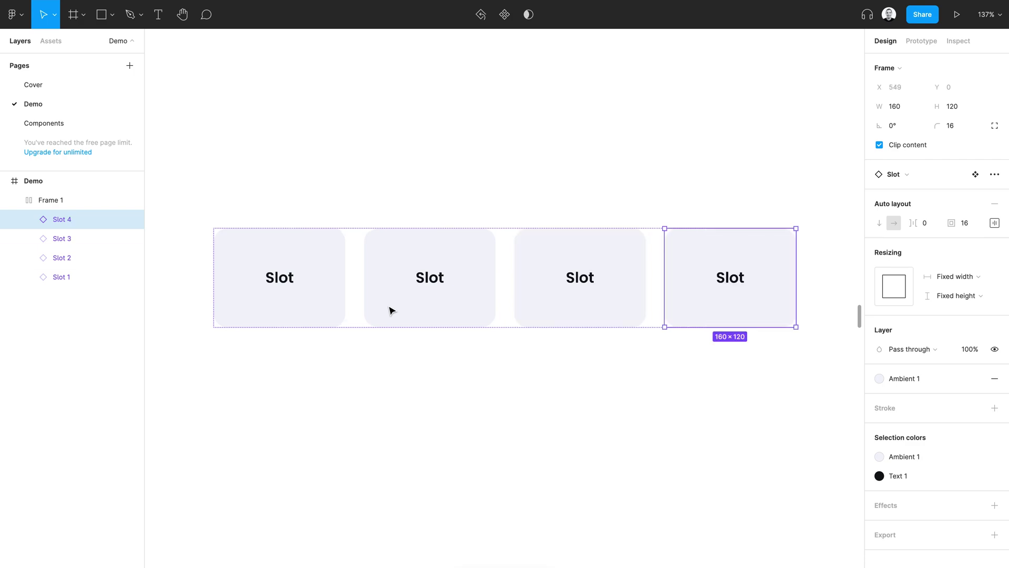
scroll(390, 310, down, 5)
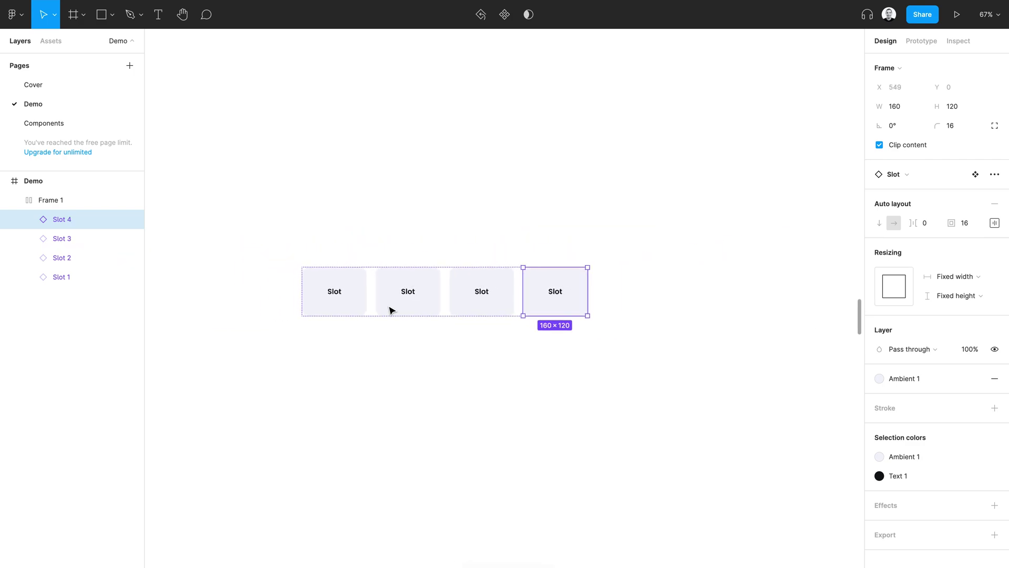
key(ctrl+d)
key(ctrl+d)
key(ctrl+d)
key(ctrl+d)
key(ctrl+d)
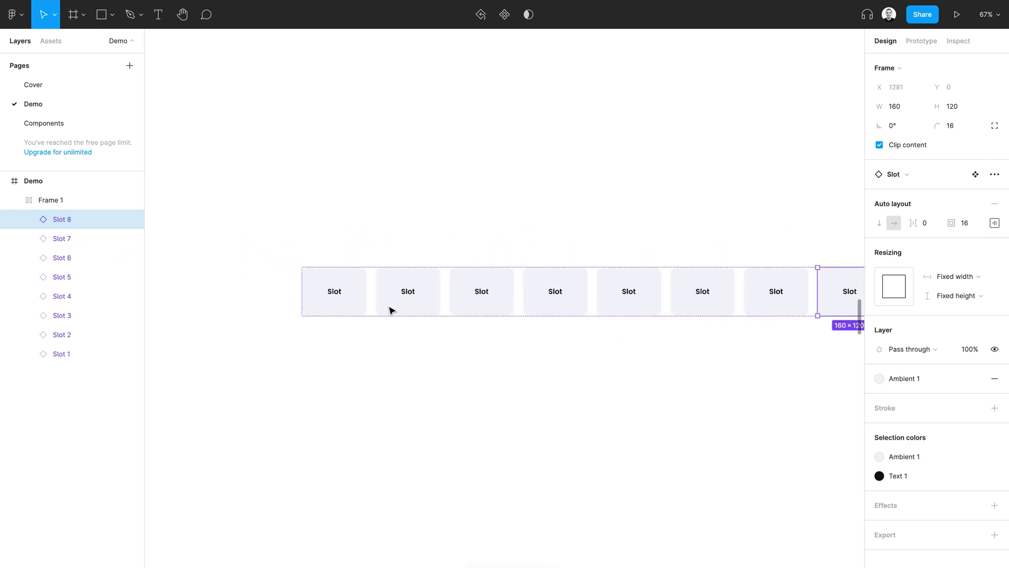
key(ctrl+d)
key(ctrl+d)
key(ctrl+d)
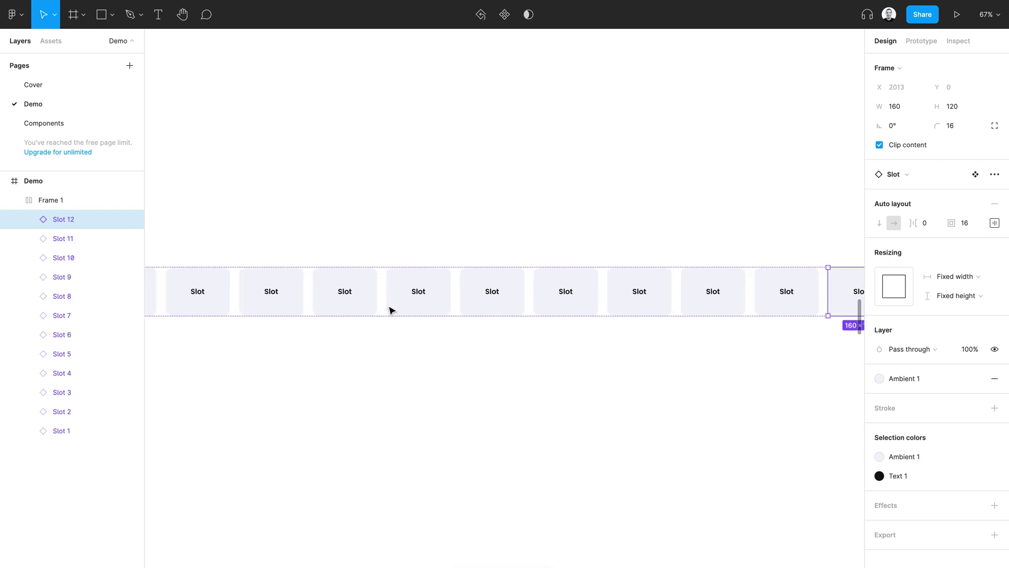
Step: Wrap Slot 1 through Slot 6 in a nested horizontal auto layout frame named Row
click(395, 357)
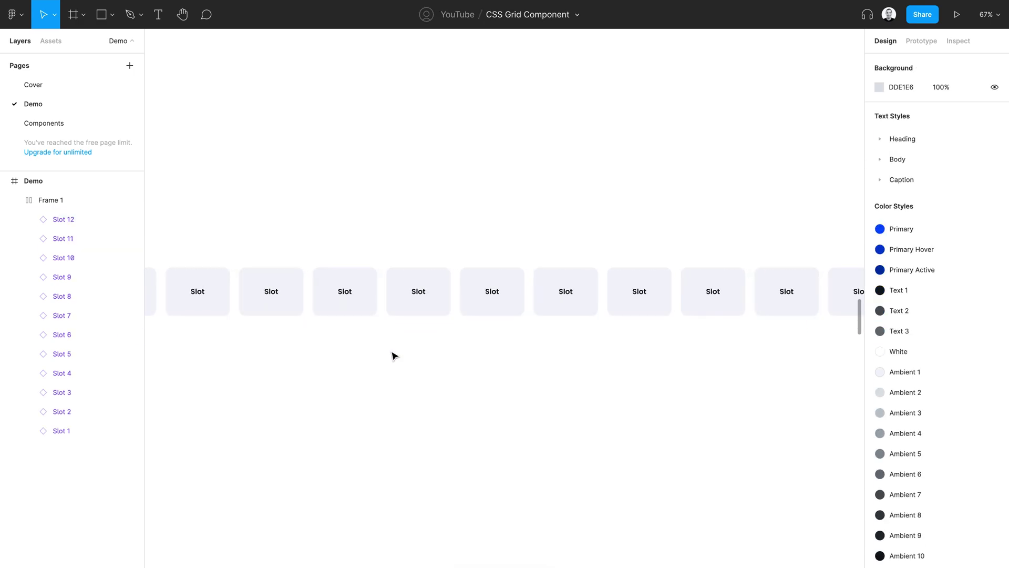
click(395, 315)
key(shift+2)
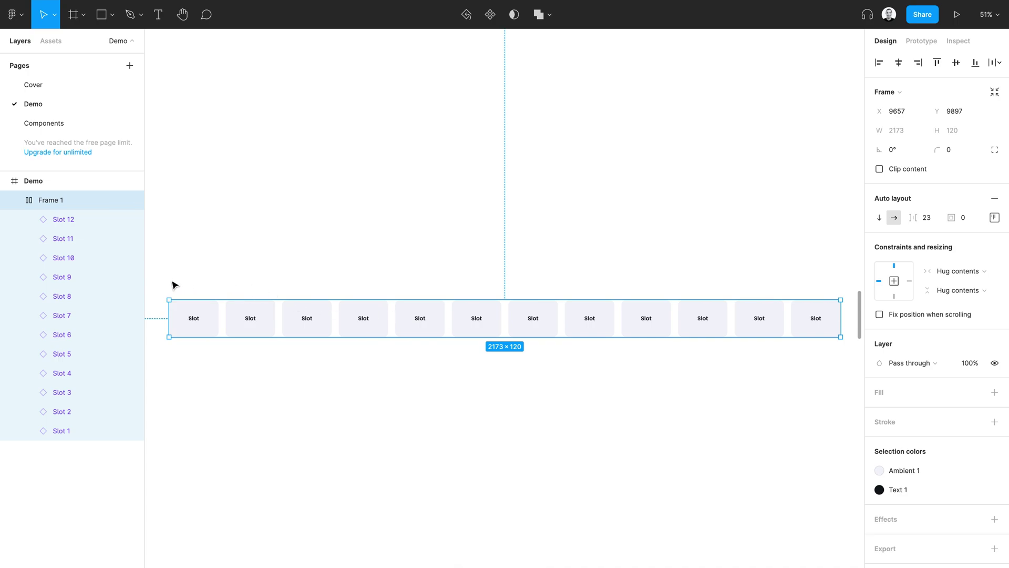
drag(156, 279, 507, 374)
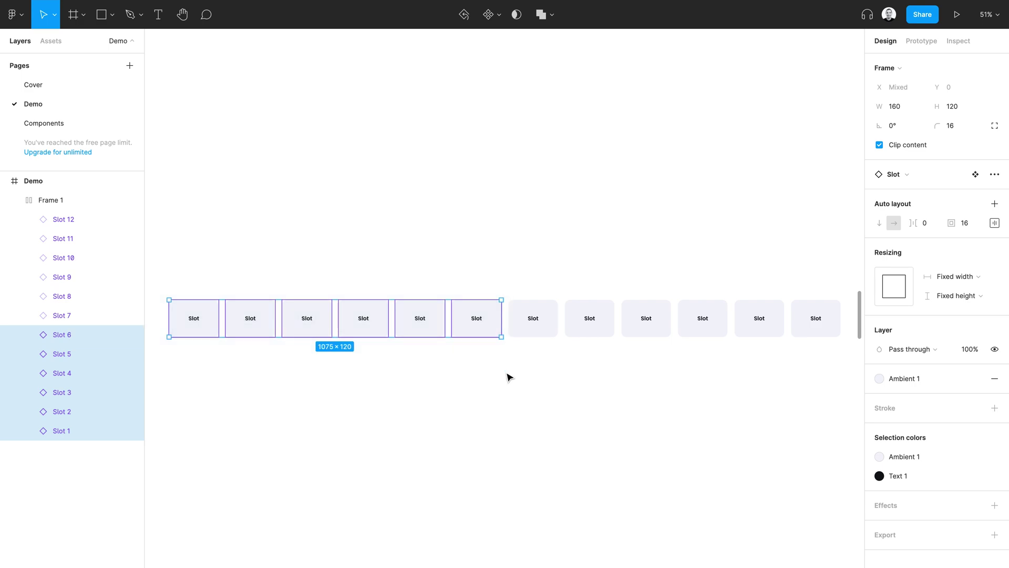
key(shift+a)
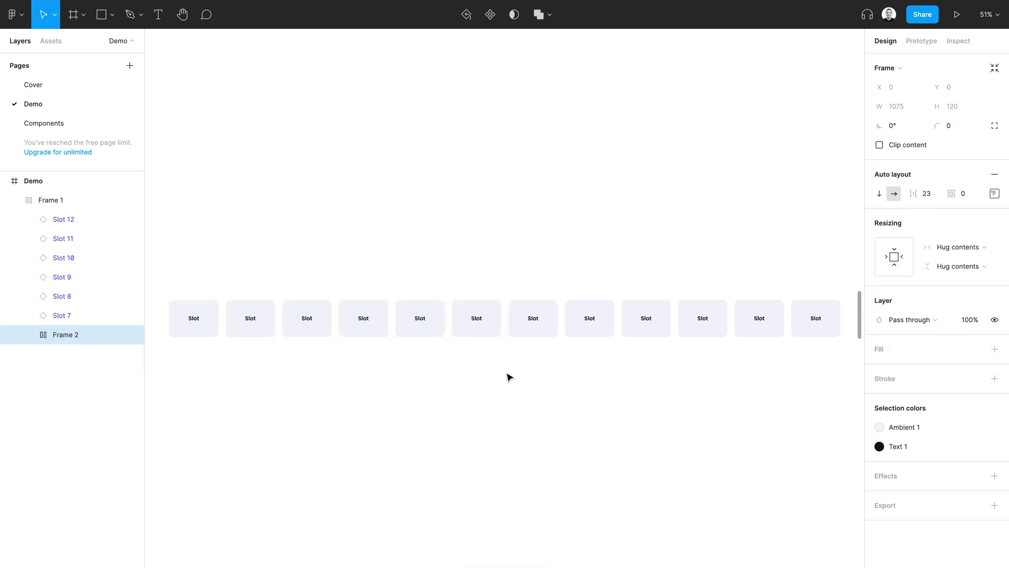
key(ctrl+r)
text(Row)
key(Return)
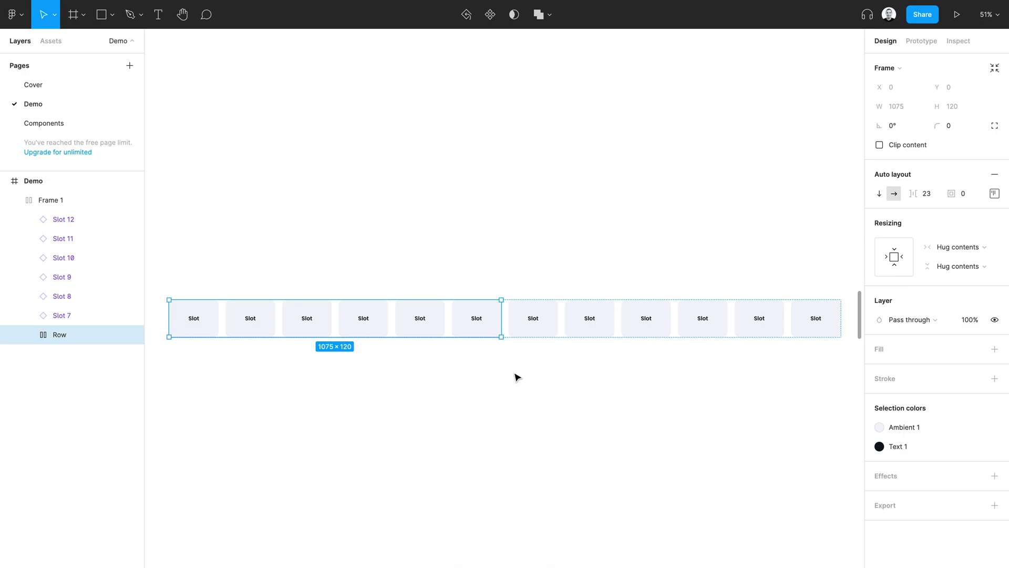
Step: Wrap Slot 7 through Slot 12 in a second nested horizontal auto layout frame, also named Row
click(543, 324)
drag(576, 273, 812, 375)
key(shift+a)
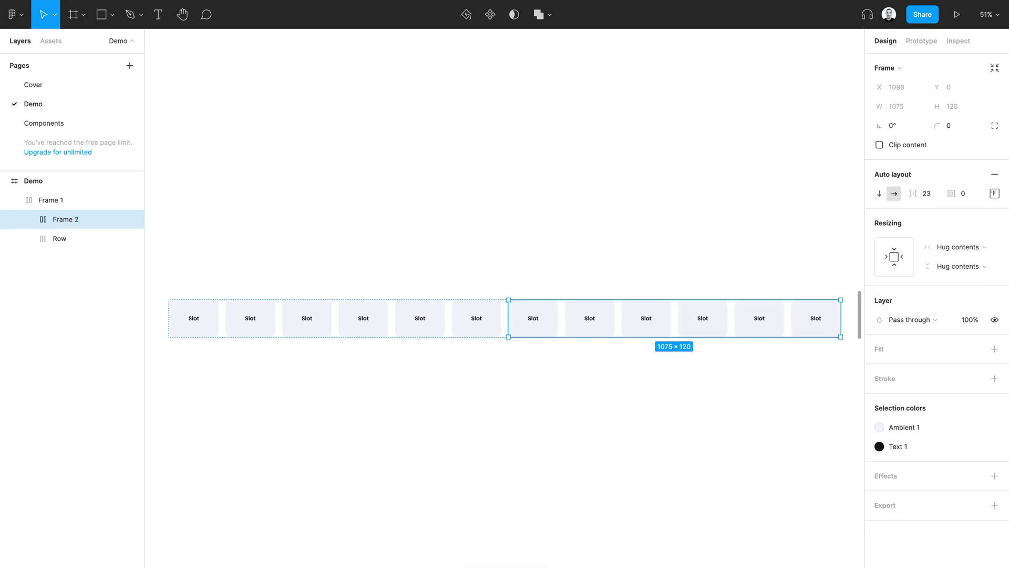
key(ctrl+r)
text(Row)
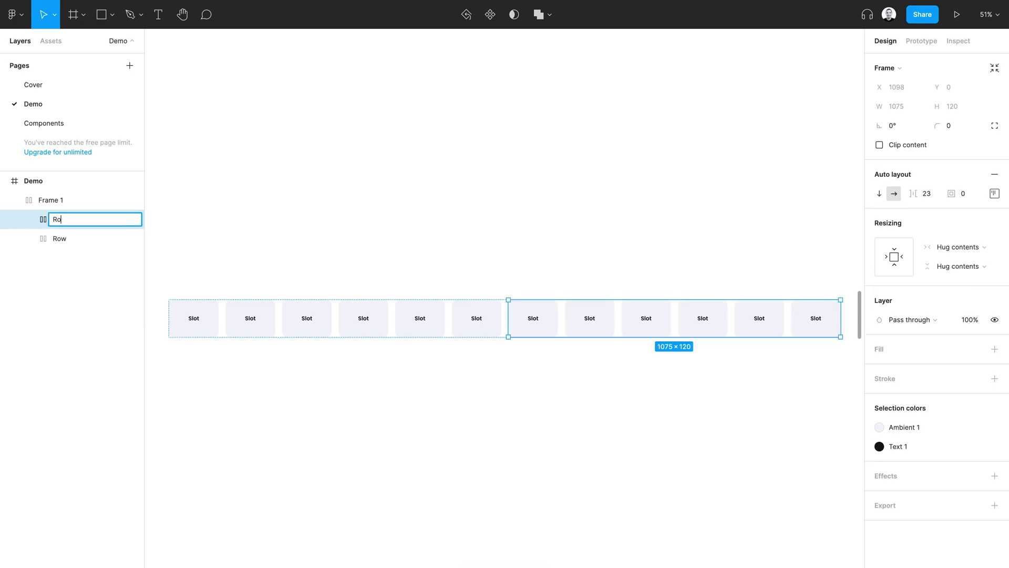
key(Return)
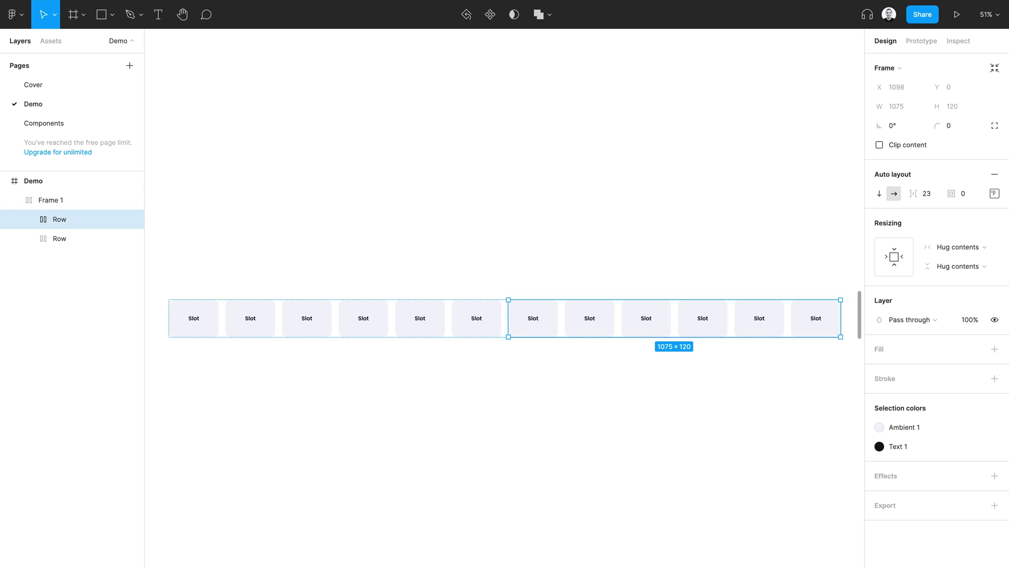
Step: Rename the outer frame holding both rows as Grid and set its auto layout direction to vertical
key(shift+Return)
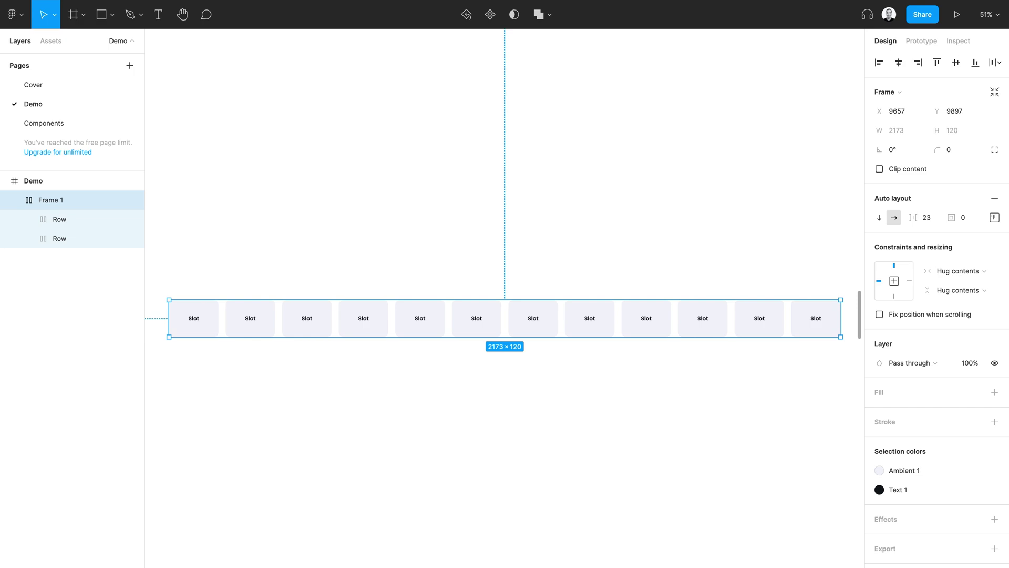
key(ctrl+r)
text(Grid)
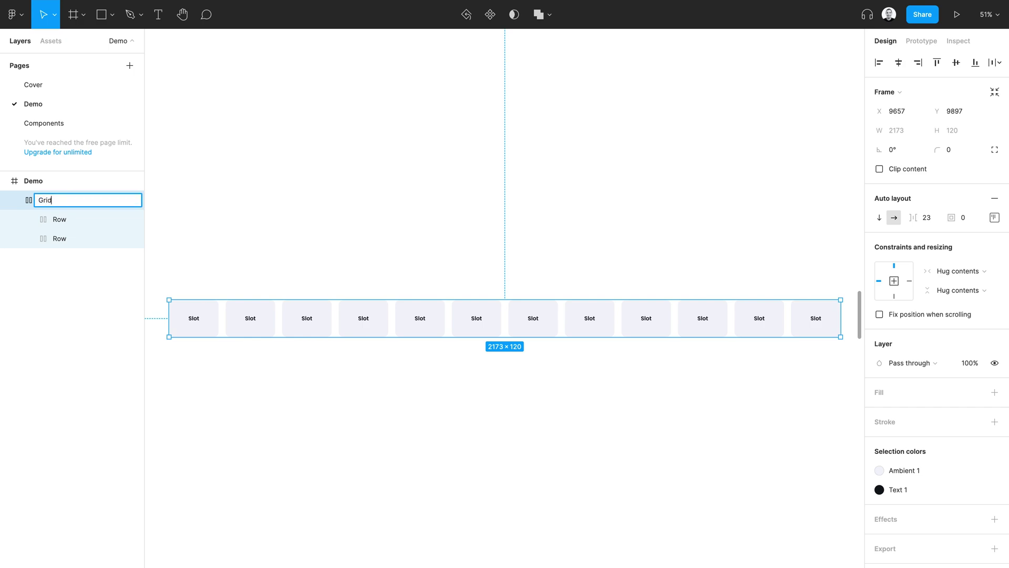
key(Return)
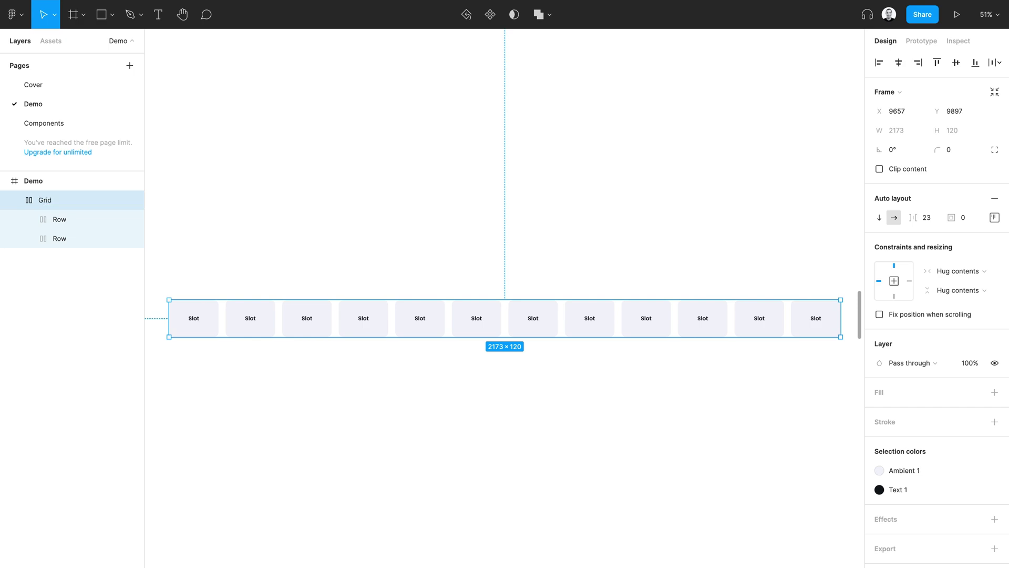
click(880, 217)
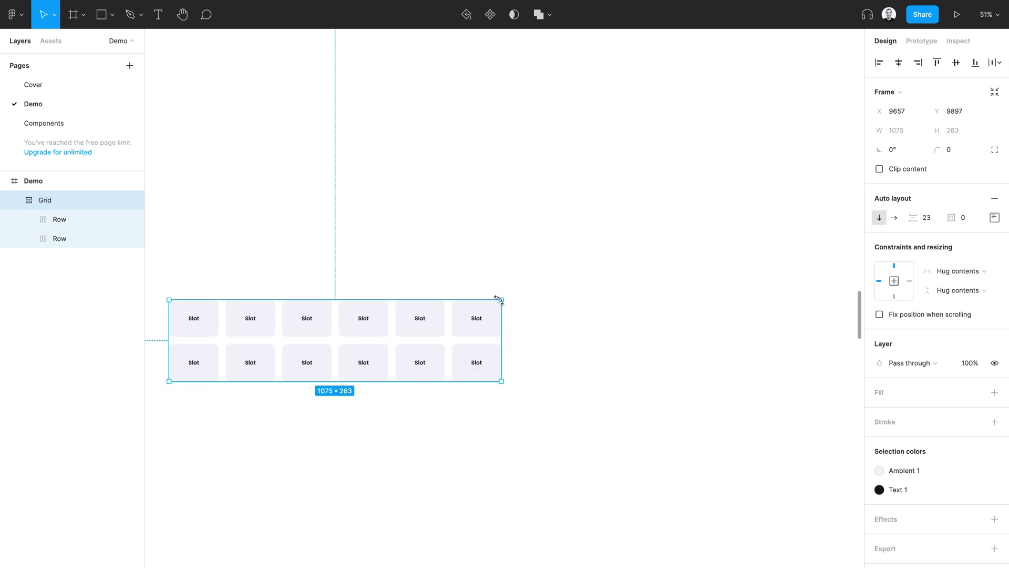
key(shift+2)
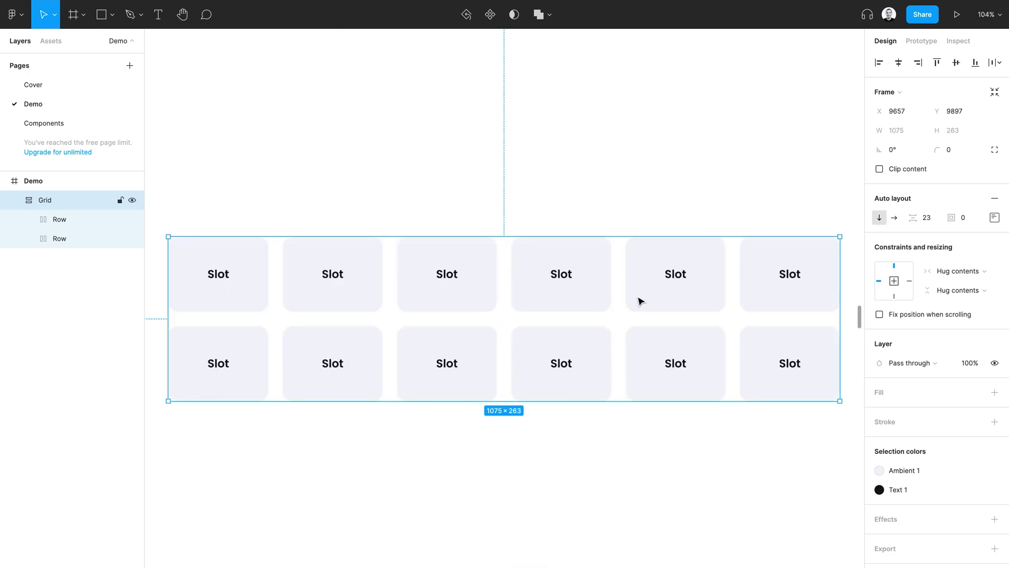
Step: Set the horizontal resizing of both rows and all twelve slots to Fill container, and test it by resizing the Grid from its right edge
drag(816, 315, 579, 316)
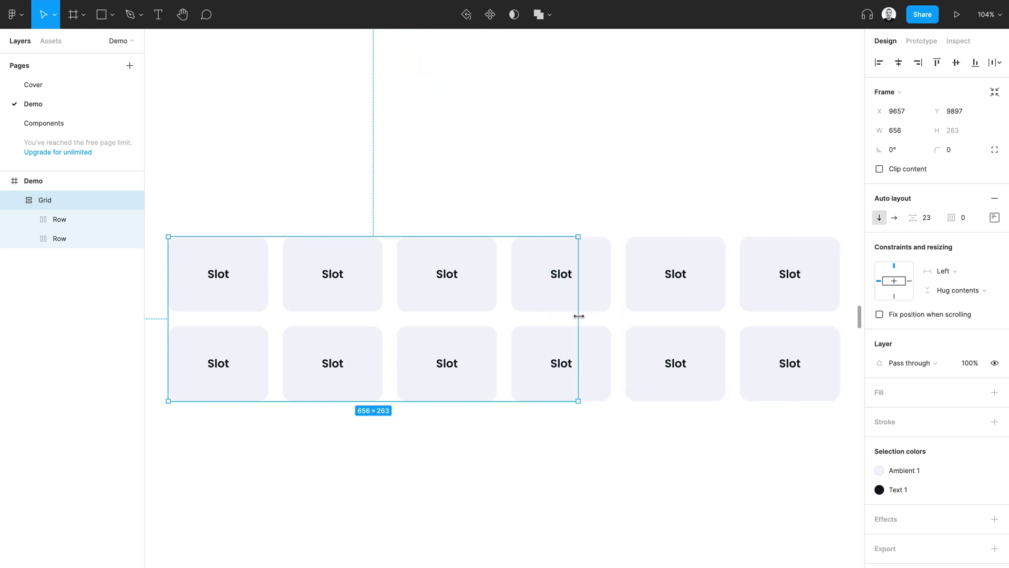
double_click(578, 316)
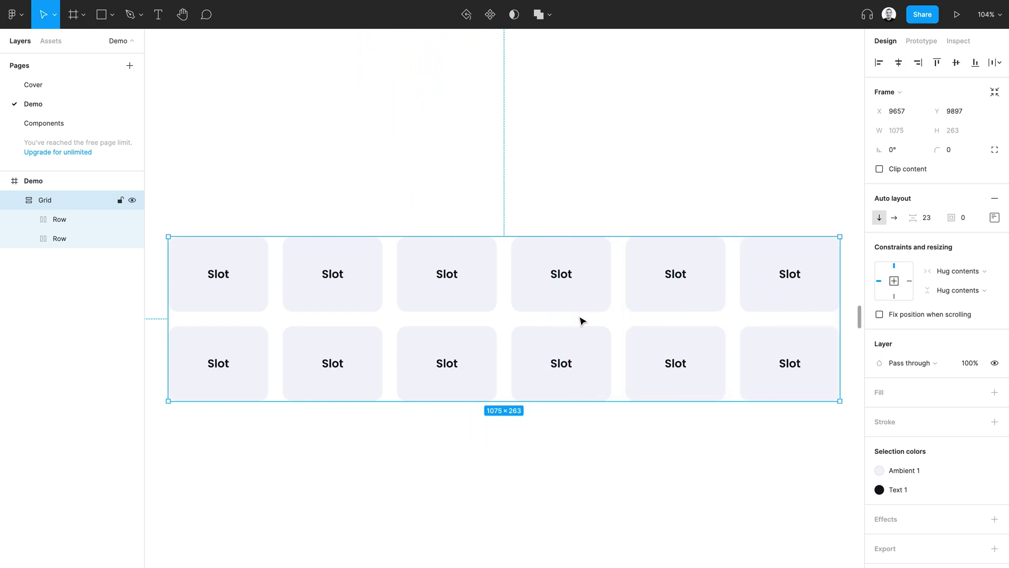
key(Return)
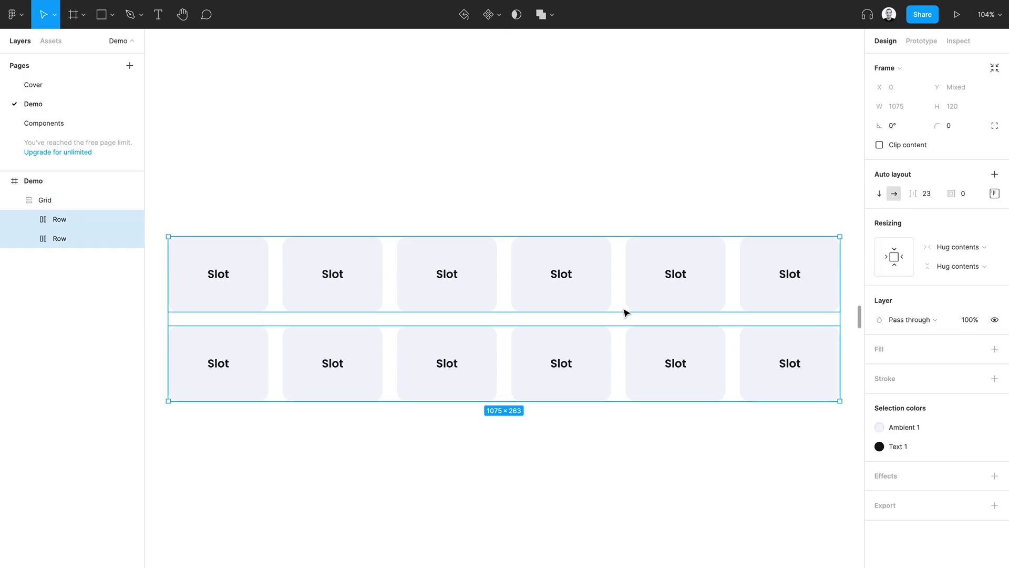
click(910, 257)
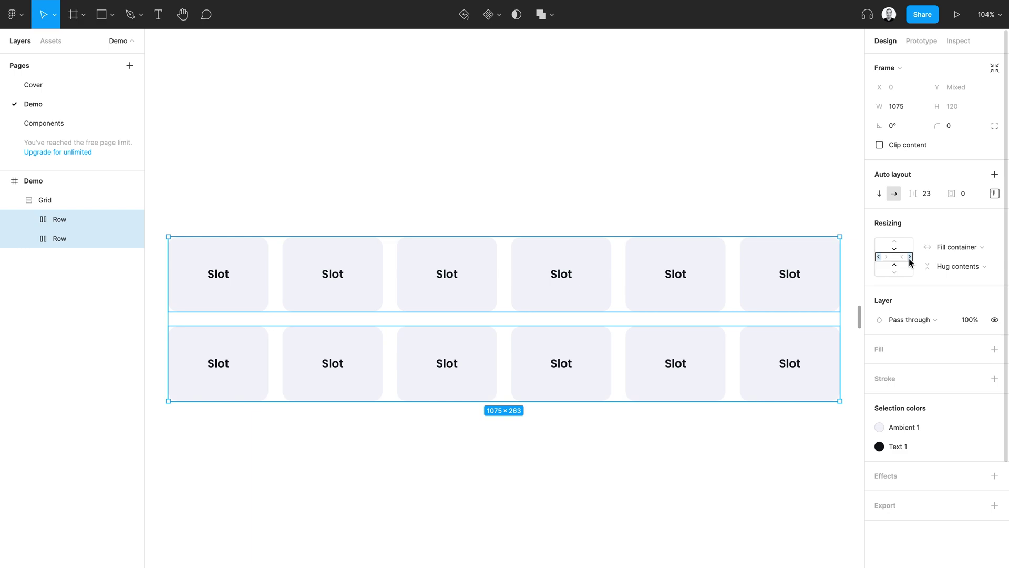
key(Return)
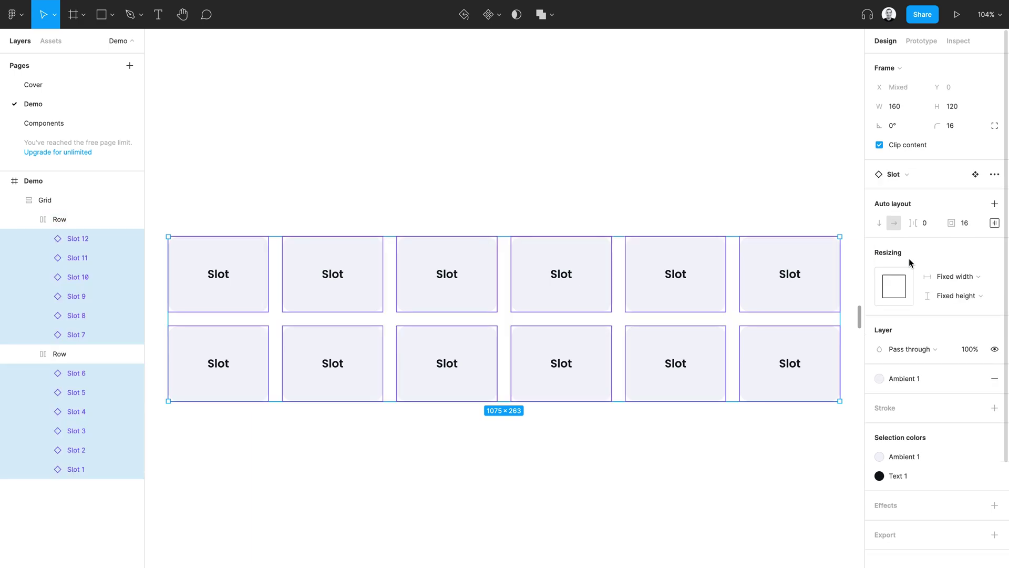
click(910, 287)
key(Escape)
key(Escape)
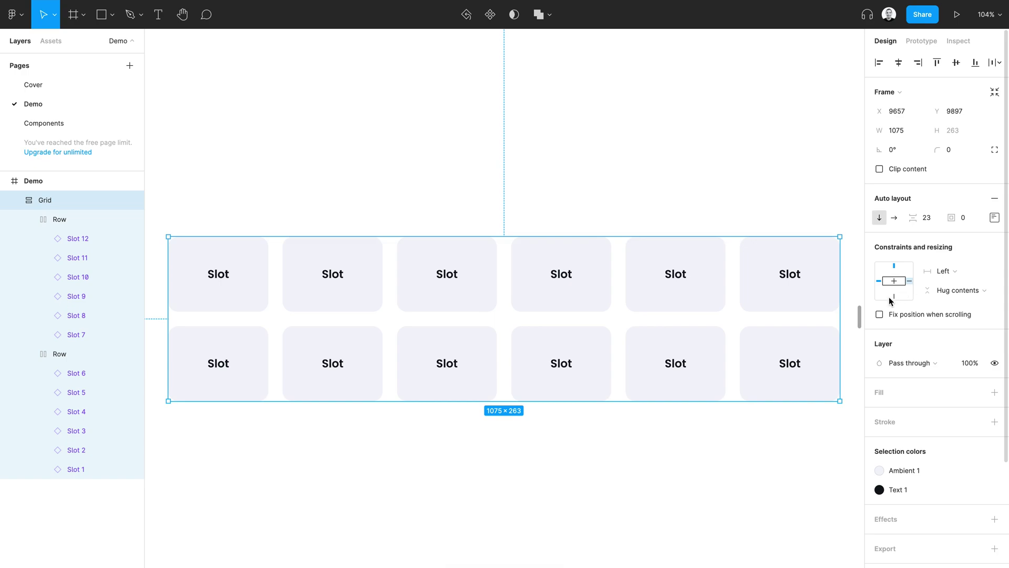
drag(840, 316, 828, 352)
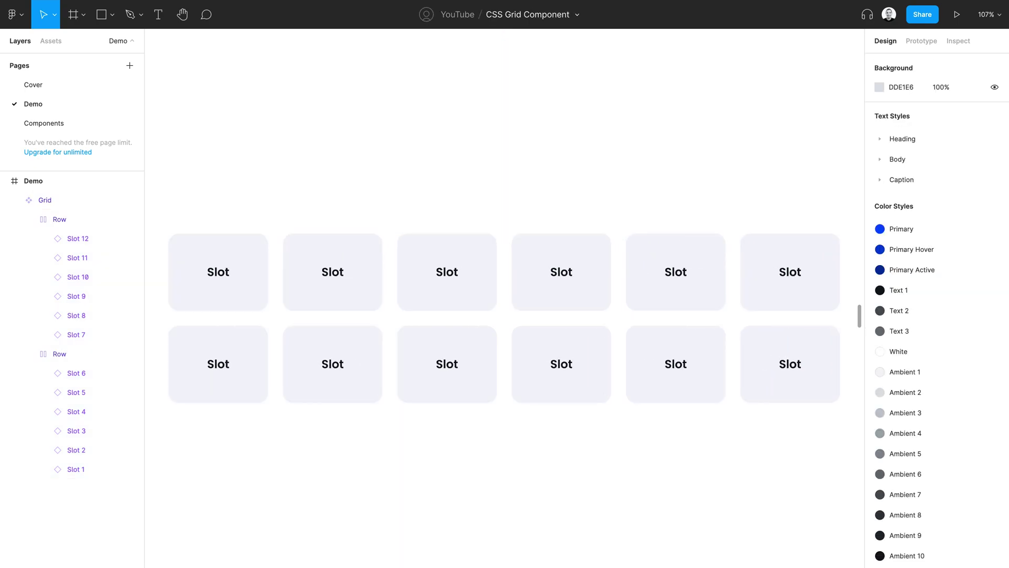
Step: Add a second variant named 4 Columns to the Grid component and rename the Default variant as 6 Columns
click(759, 273)
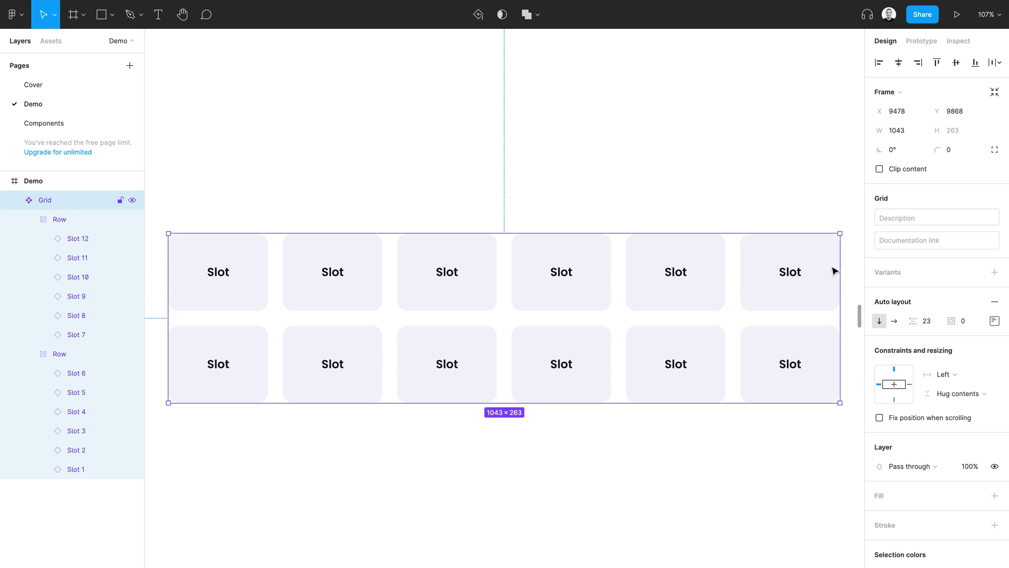
click(994, 273)
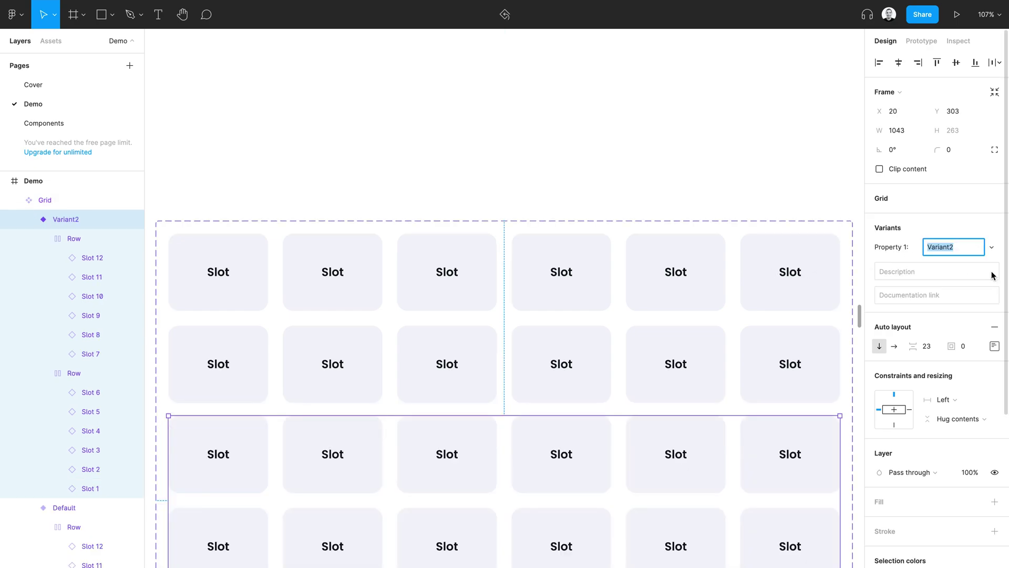
text(4 Columns)
click(732, 342)
click(938, 247)
text(6 Co)
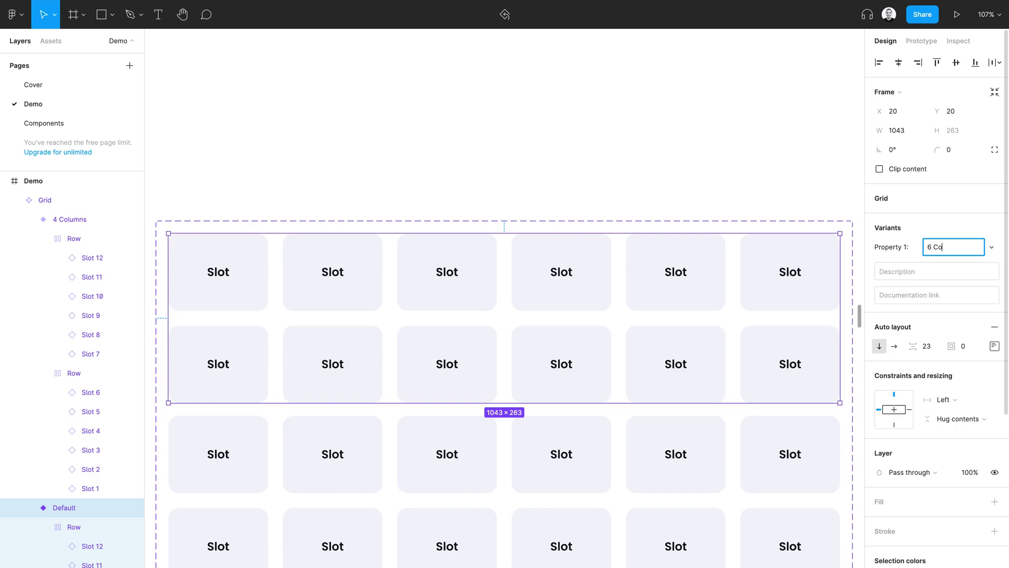
text(lumns)
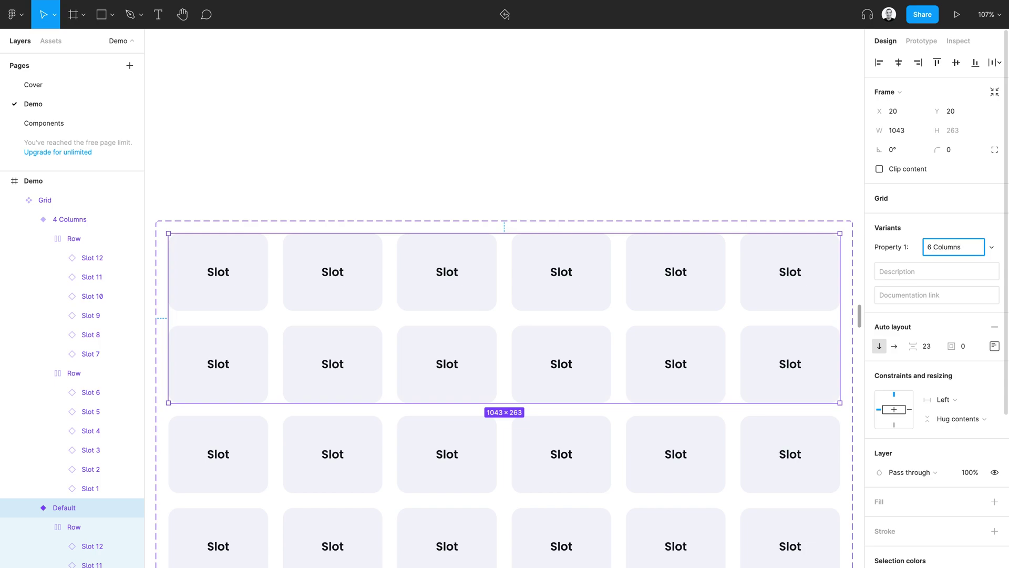
Step: Rename the Grid component set's variant property as Columns and add auto layout to the set
click(836, 221)
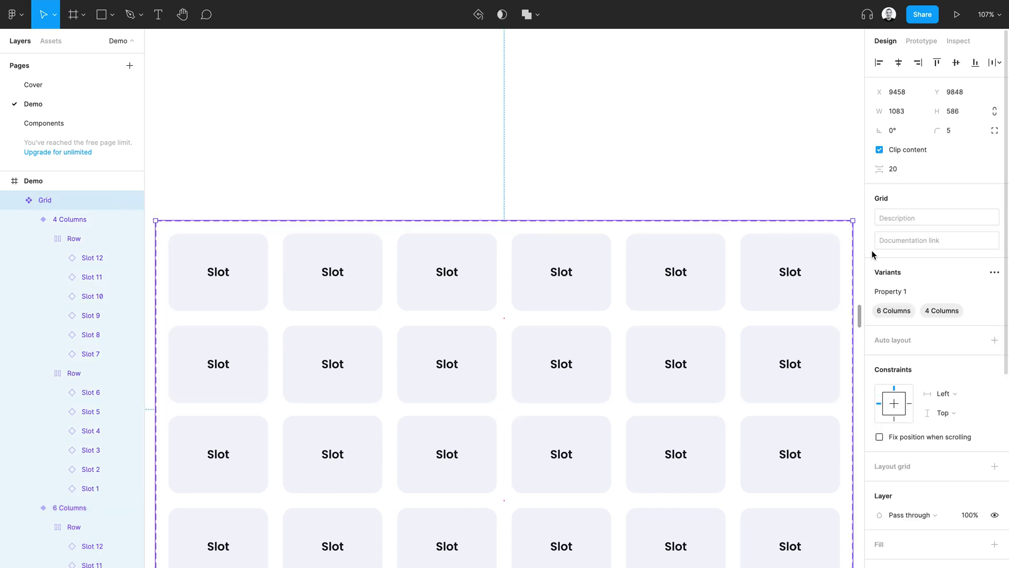
click(904, 291)
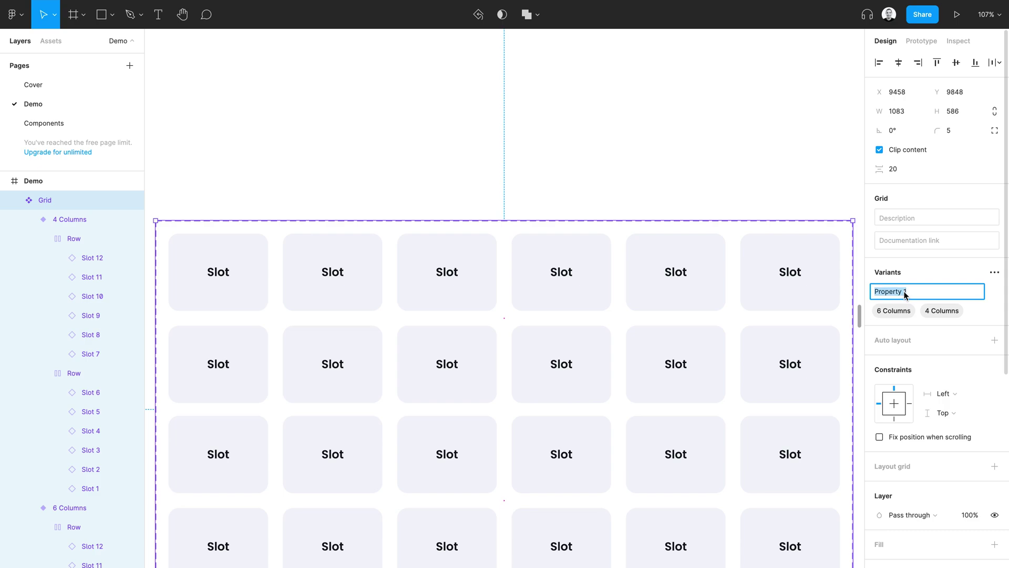
text(Columns)
click(897, 343)
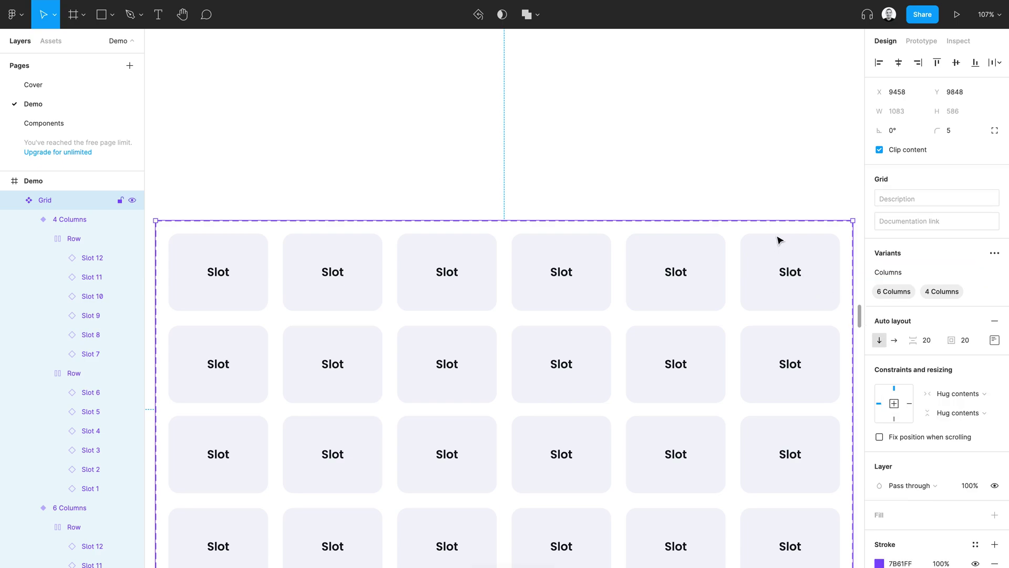
Step: In the 4 Columns variant, wrap Slot 1 through Slot 4 in their own nested auto layout frame
scroll(780, 241, down, 3)
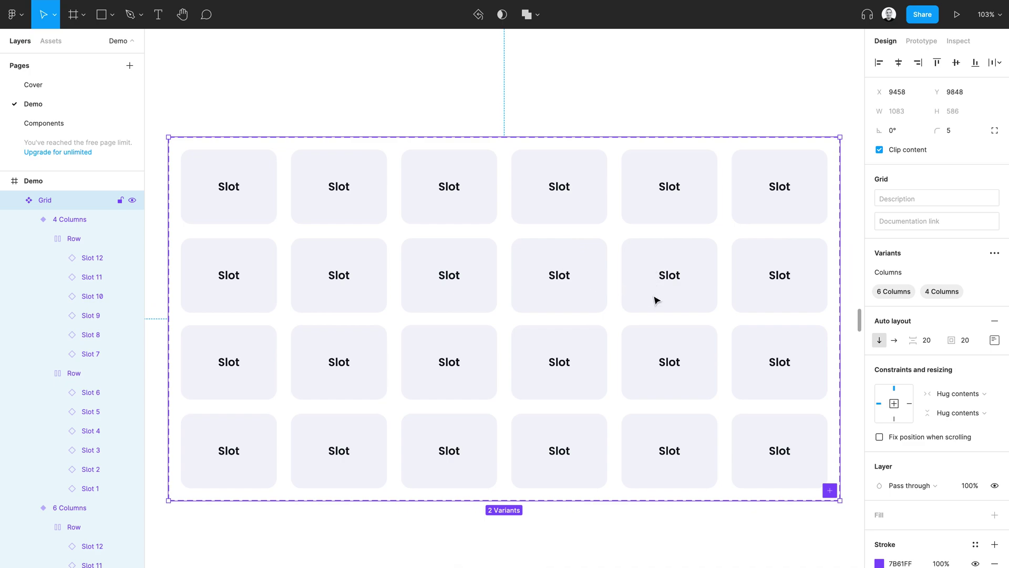
click(646, 356)
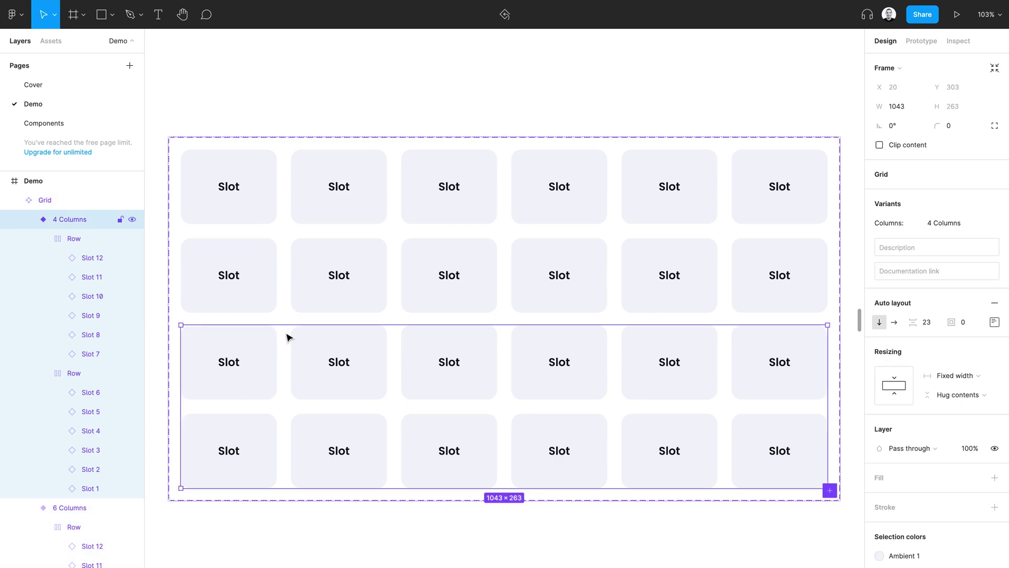
ctrl+click(243, 338)
shift+click(336, 353)
shift+click(462, 356)
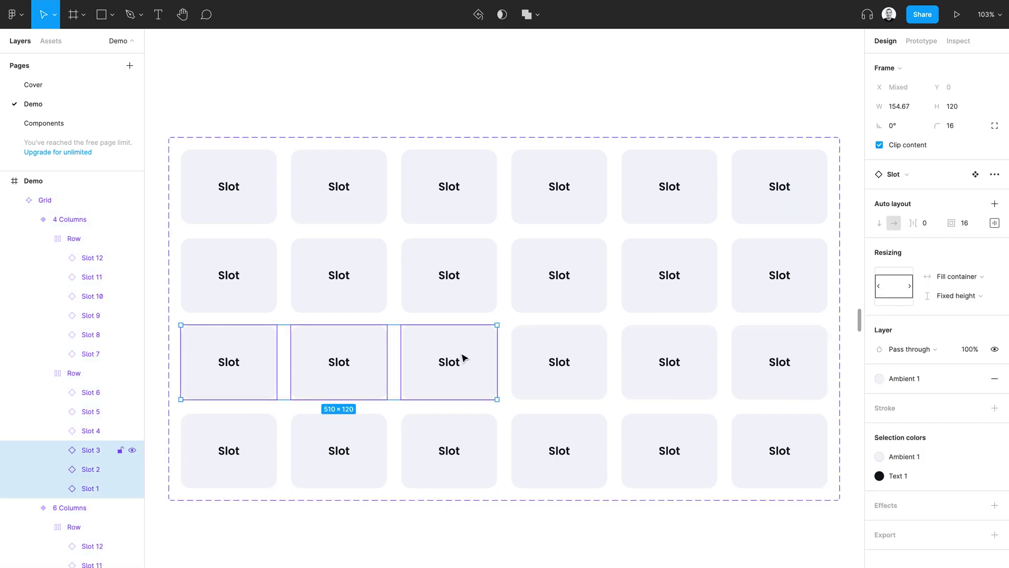
shift+click(558, 356)
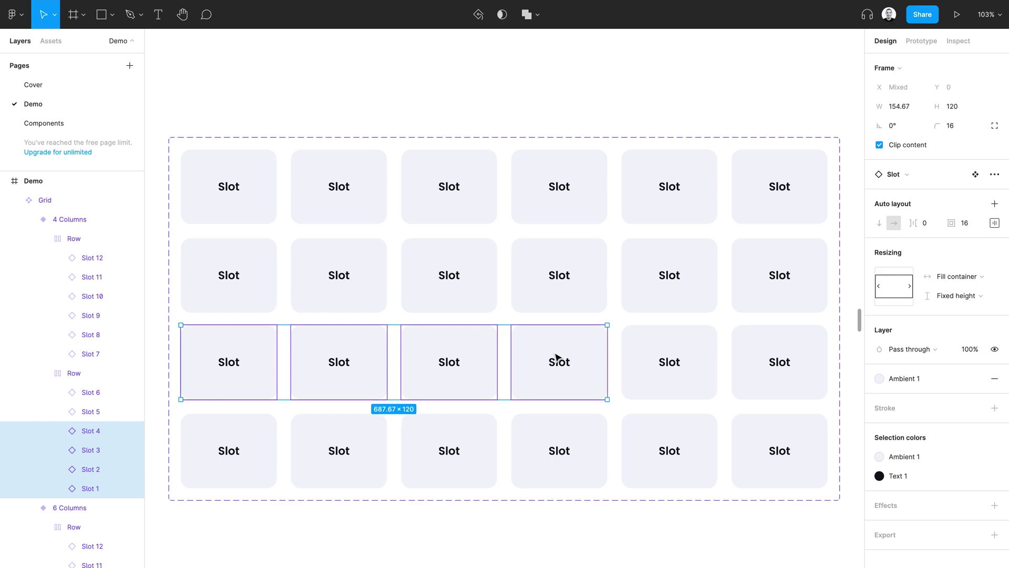
key(shift+a)
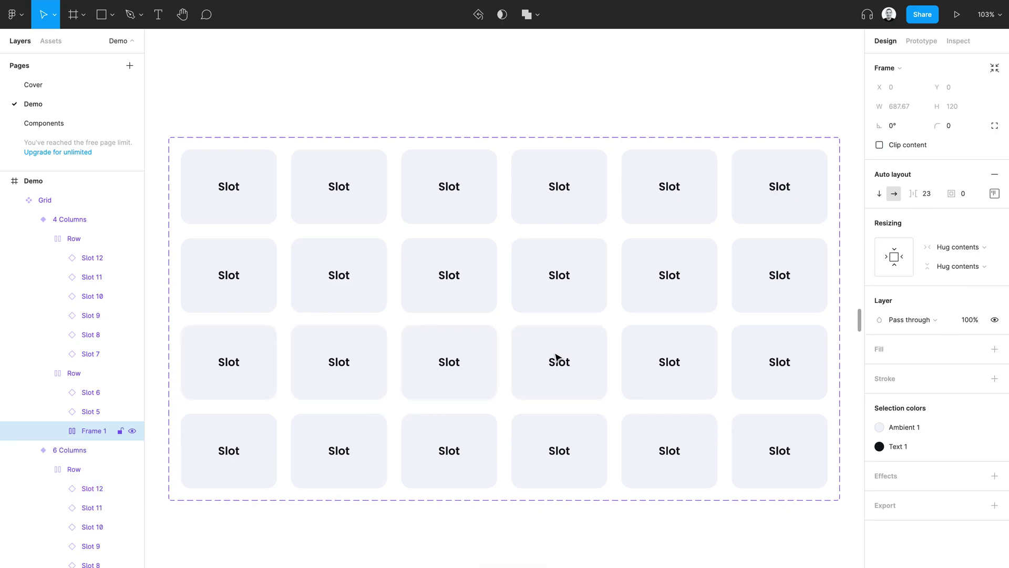
Step: Wrap Slot 9 through Slot 12 of the 4 Columns variant in another nested auto layout frame
click(759, 433)
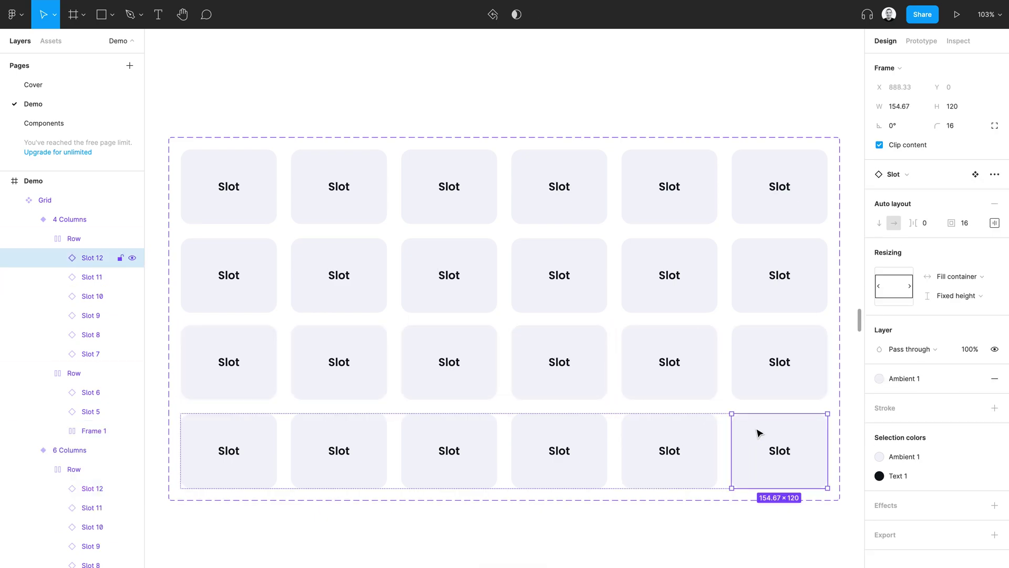
shift+click(695, 441)
shift+click(605, 437)
shift+click(494, 439)
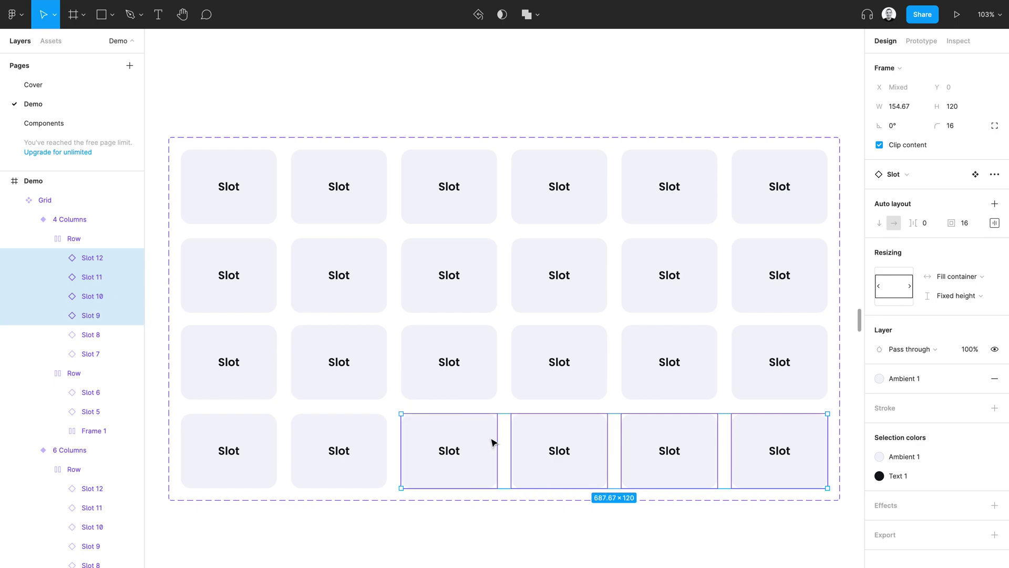
key(shift+a)
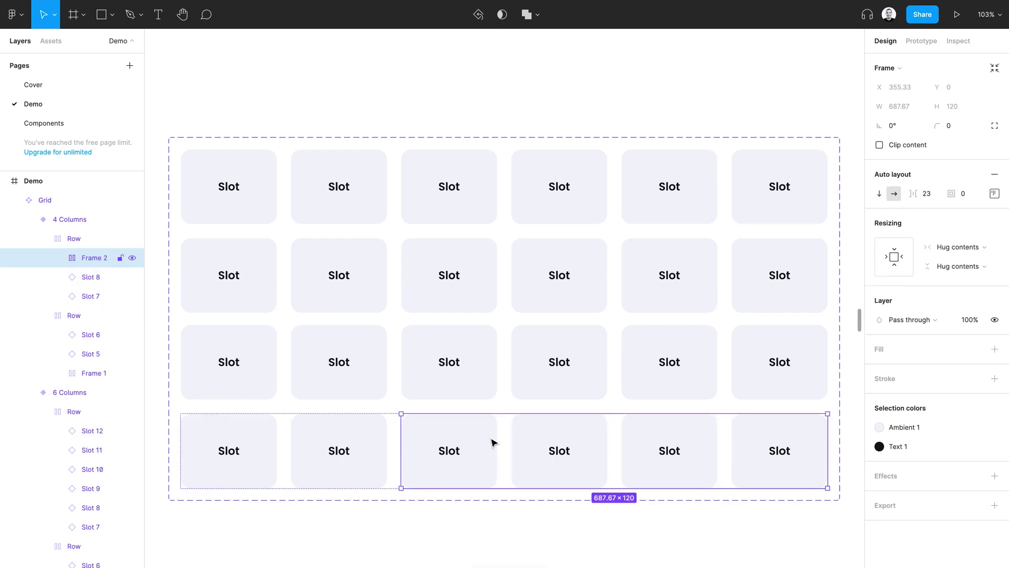
Step: Wrap Slot 5 and Slot 6 in one auto layout frame, and Slot 7 and Slot 8 in another
click(653, 388)
shift+click(754, 388)
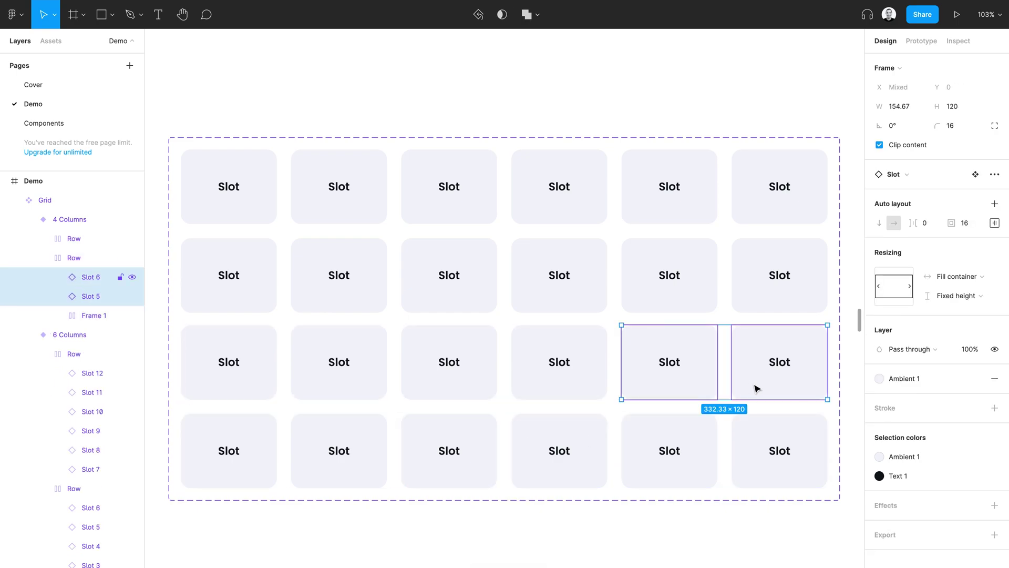
key(shift+a)
click(261, 440)
shift+click(334, 440)
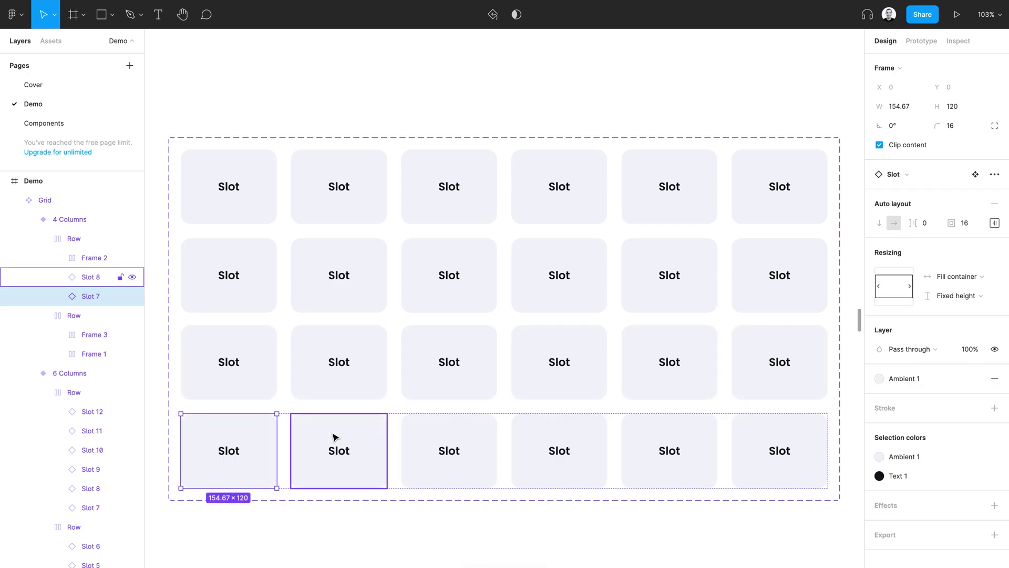
key(shift+a)
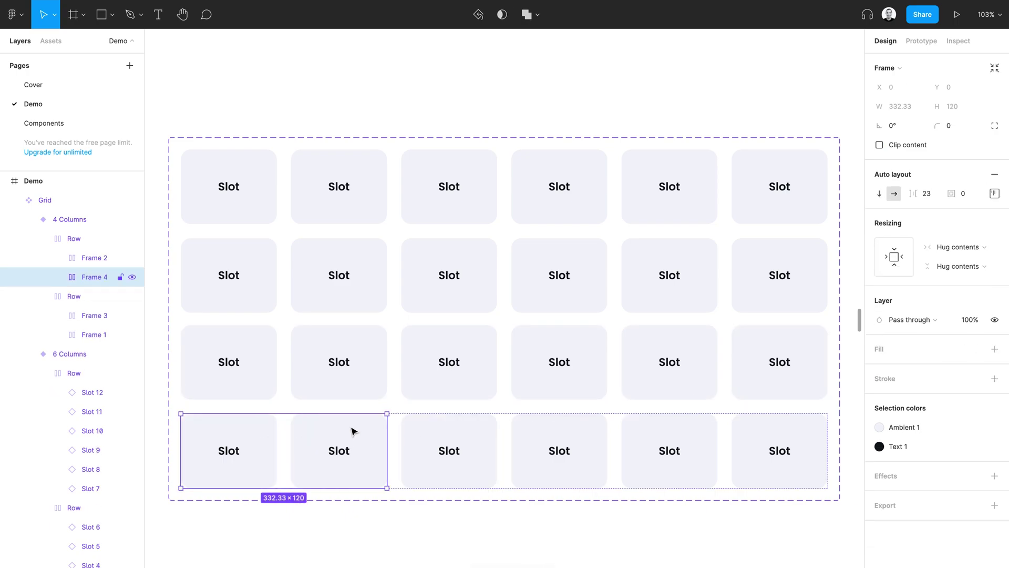
Step: Ungroup the two original Row frames in the 4 Columns variant
click(441, 380)
shift+click(444, 435)
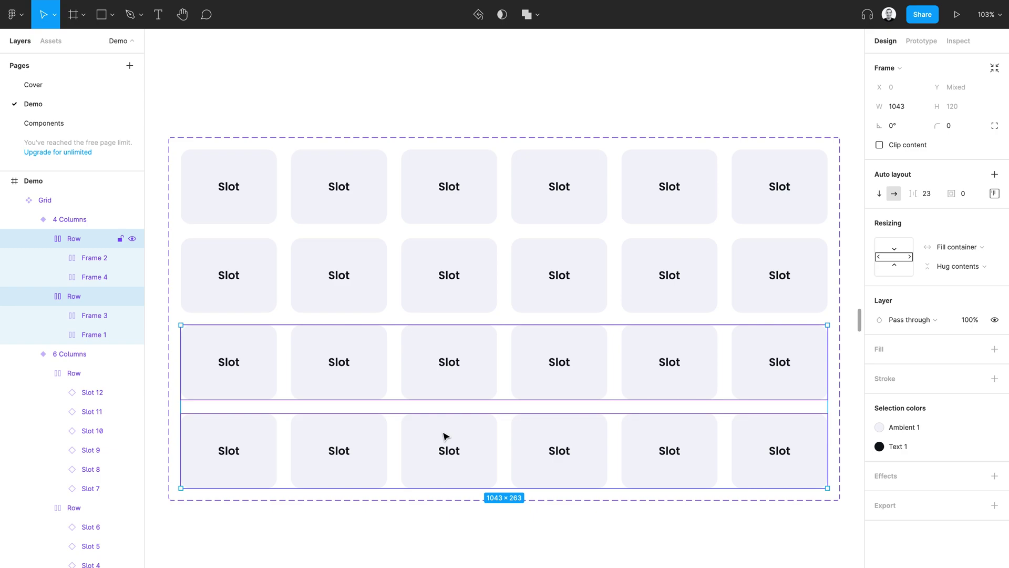
key(ctrl+shift+g)
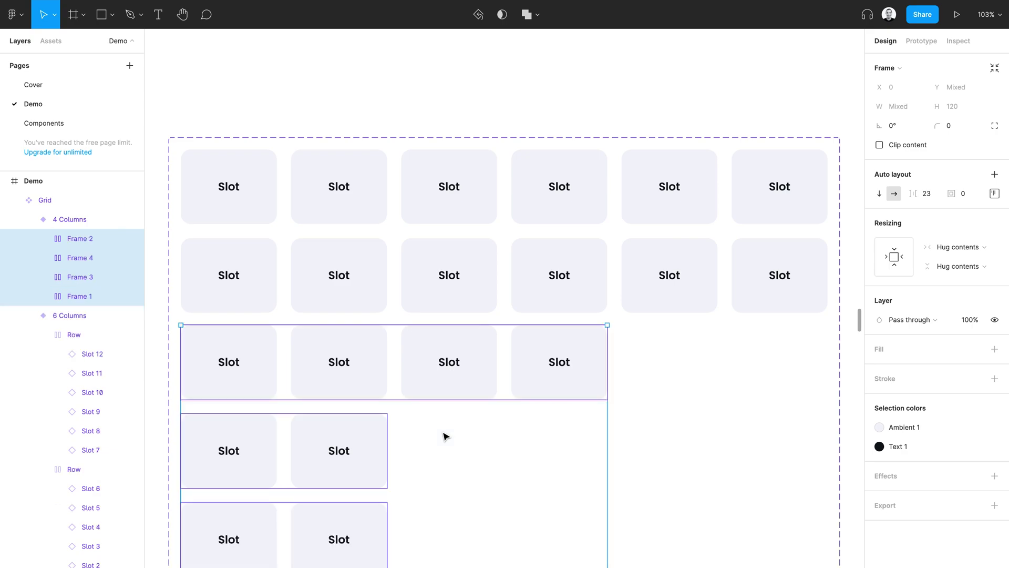
Step: Combine the two two-slot frames into one horizontal auto layout frame holding Slot 5 through Slot 8, without the inner frames
scroll(421, 420, down, 2)
click(384, 408)
shift+click(386, 466)
key(shift+a)
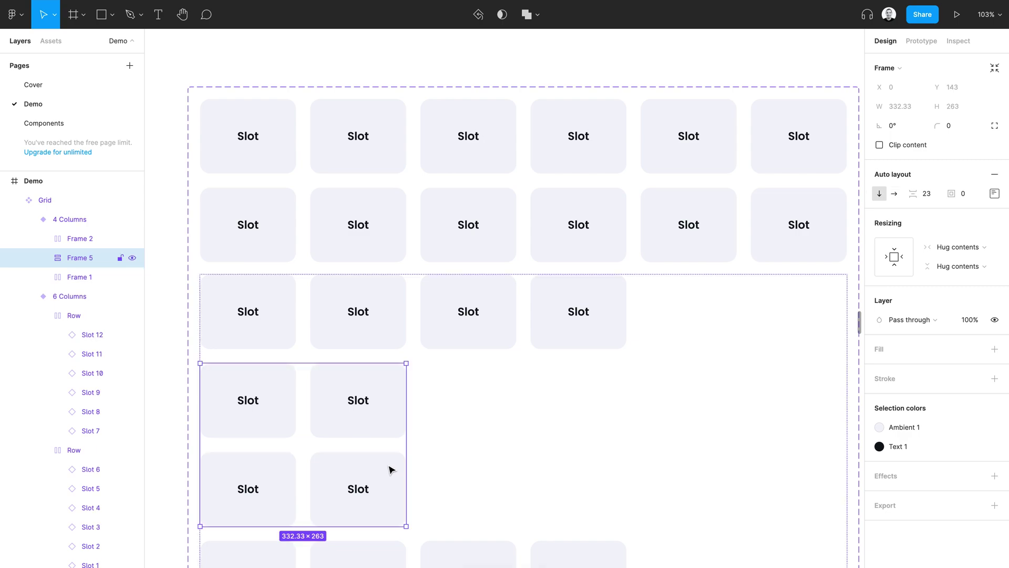
key(Return)
key(ctrl+shift+g)
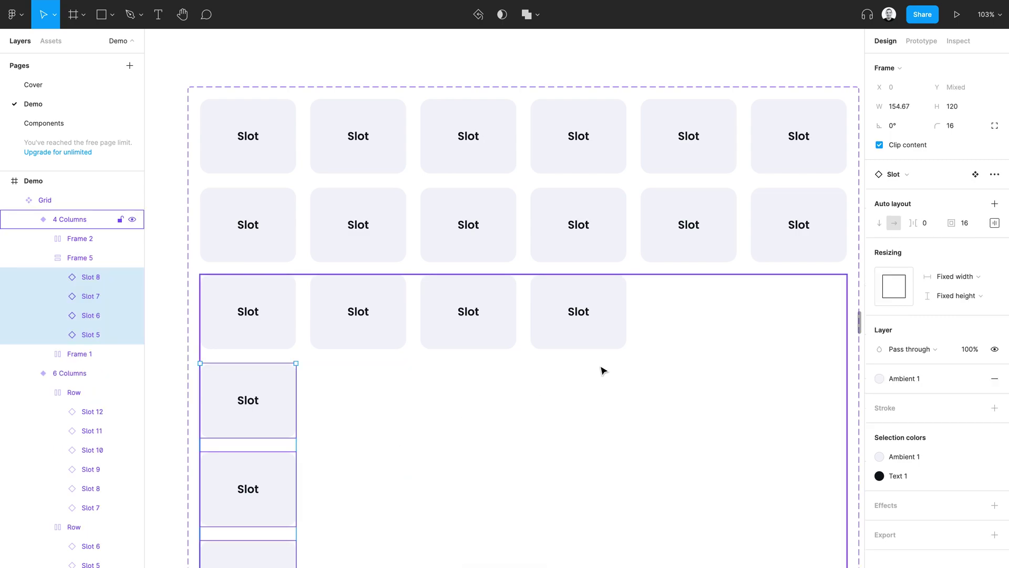
click(572, 319)
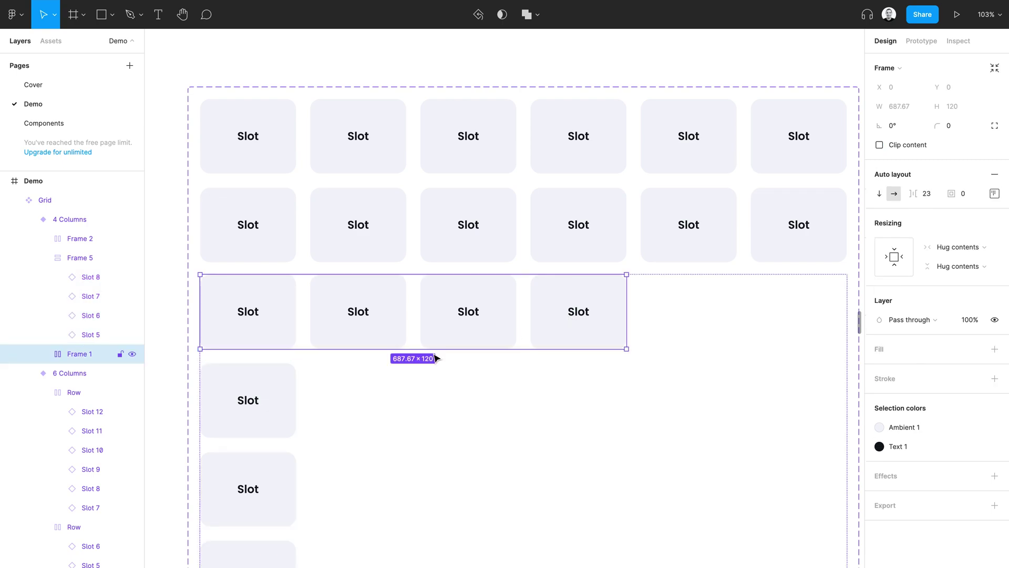
click(275, 403)
click(895, 195)
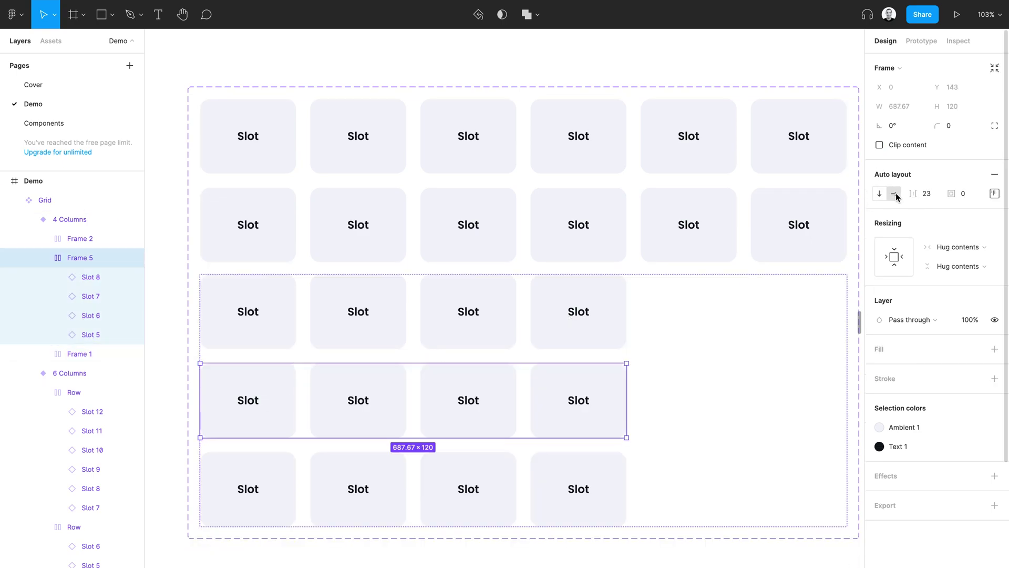
Step: Rename the three four-slot frames in the 4 Columns variant as Row
shift+click(581, 327)
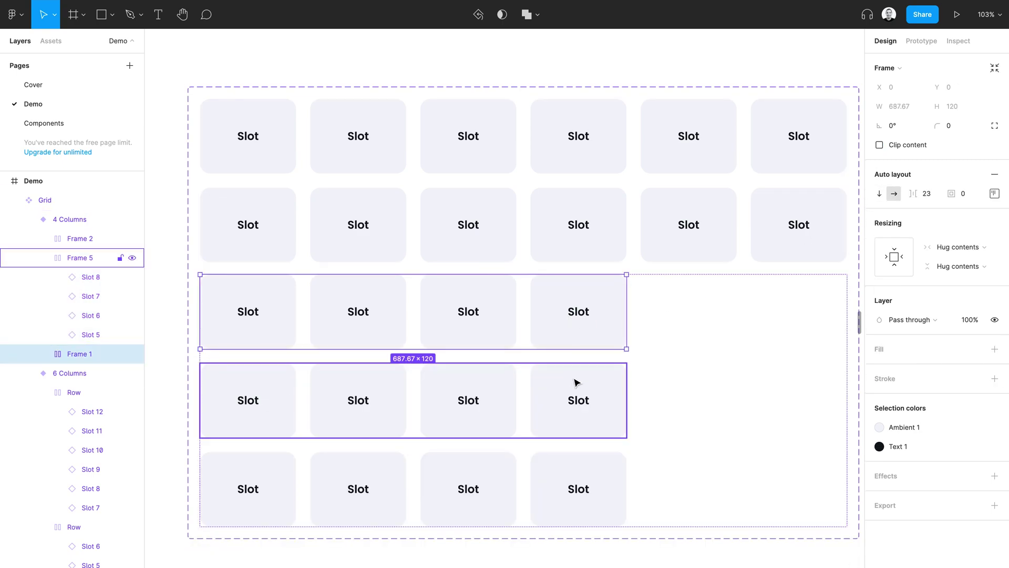
shift+click(574, 476)
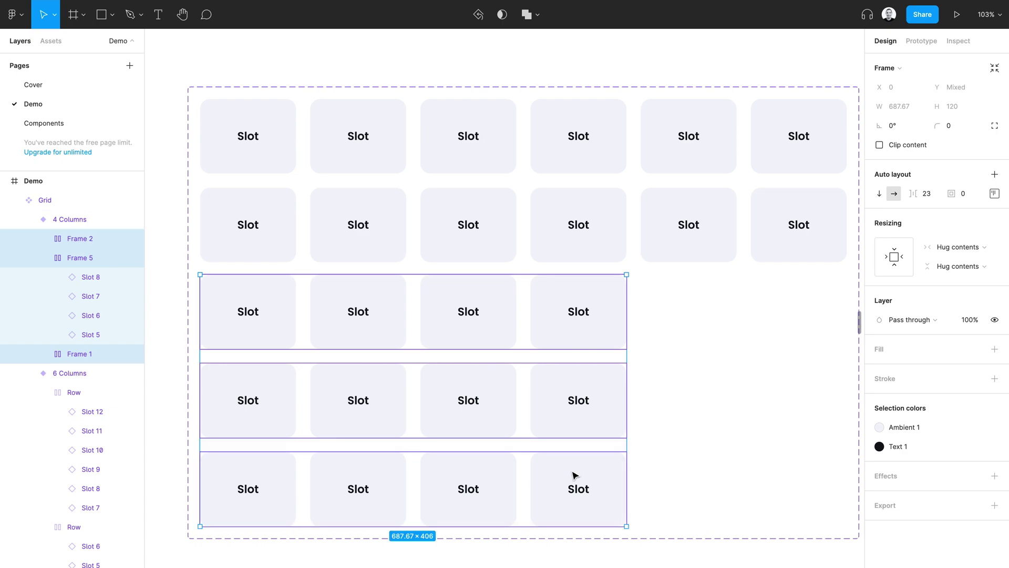
key(ctrl+r)
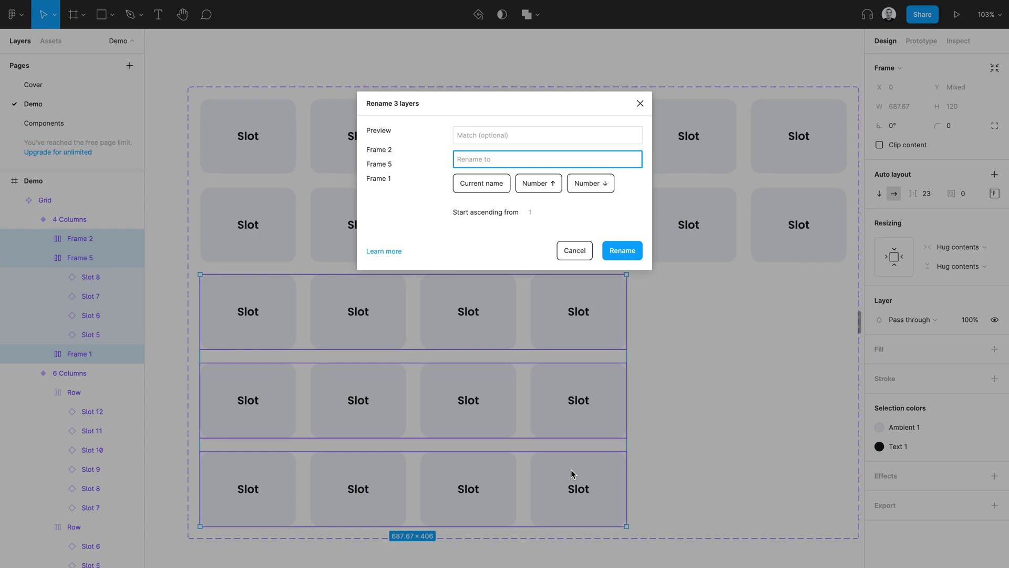
text(Row)
key(Return)
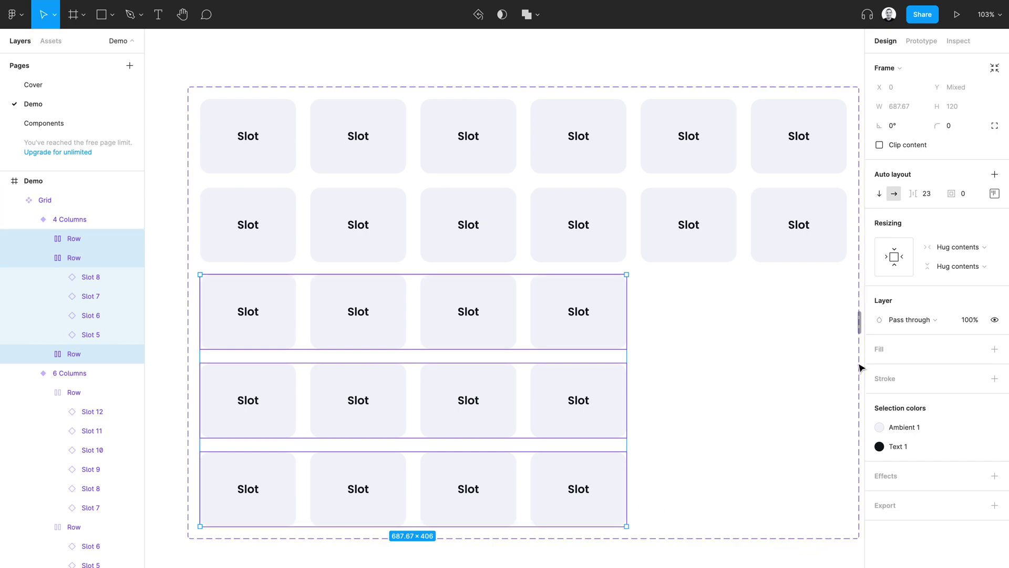
Step: Set the horizontal resizing of the three rows and all their slots to Fill container
click(910, 257)
key(Return)
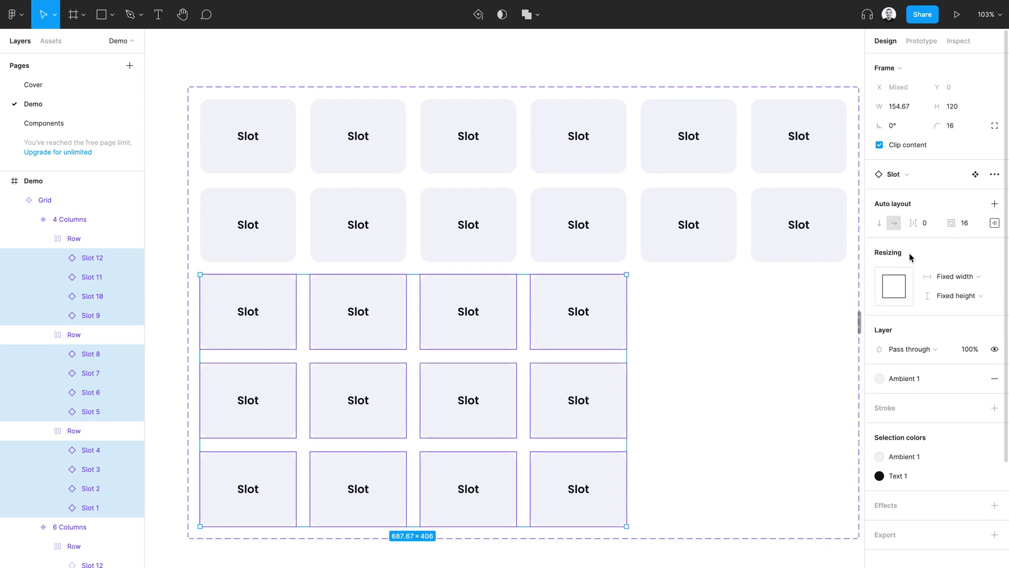
click(911, 285)
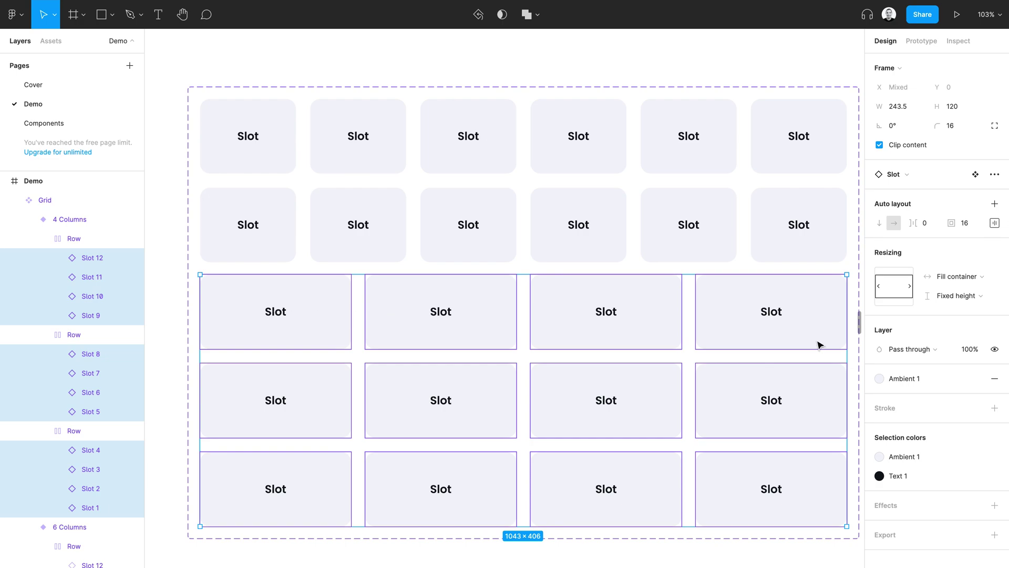
Step: Duplicate the 4 Columns variant and name the copy 2 Columns
click(690, 253)
click(656, 326)
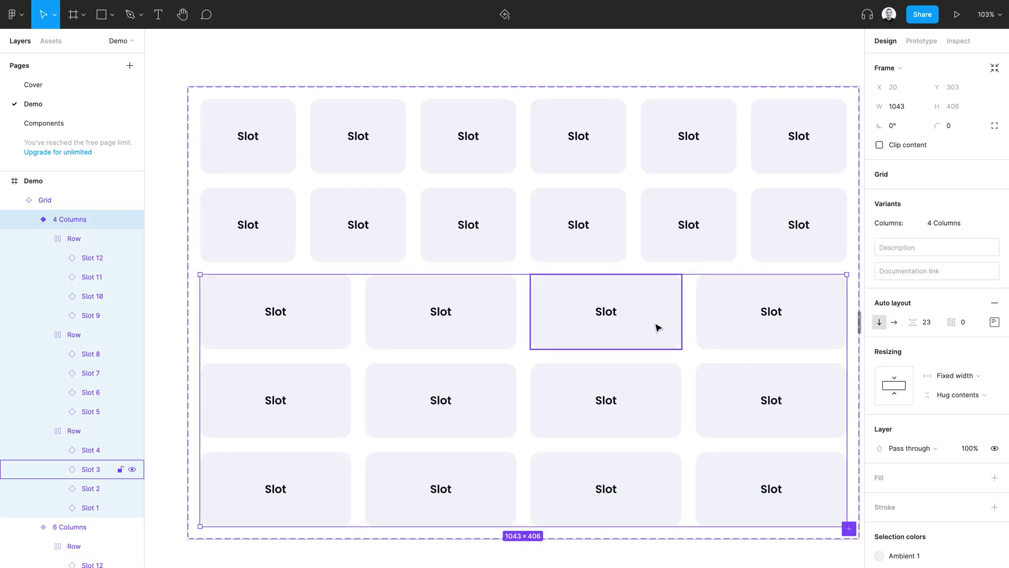
key(ctrl+d)
text(2 Columns)
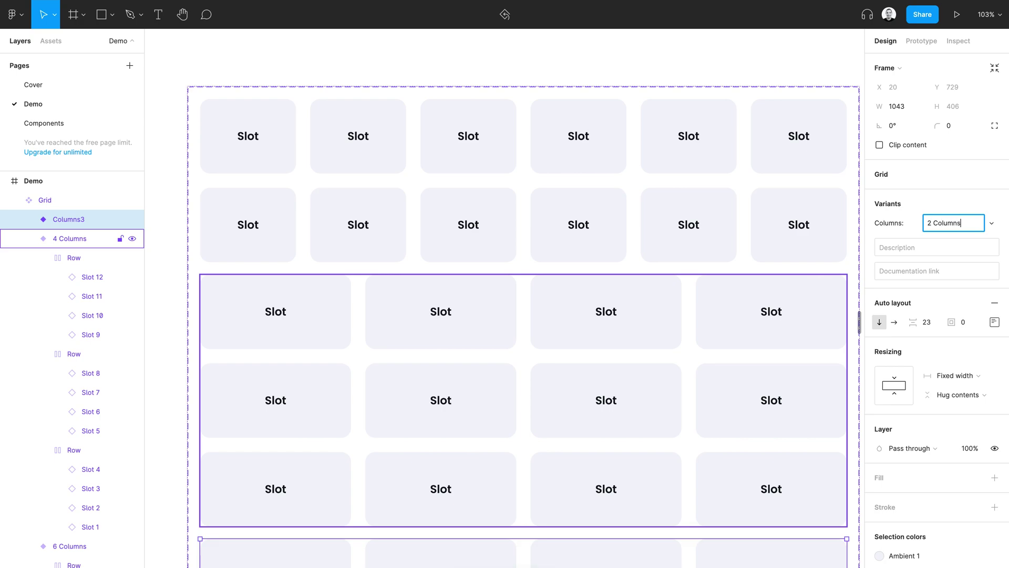
key(Return)
key(shift+2)
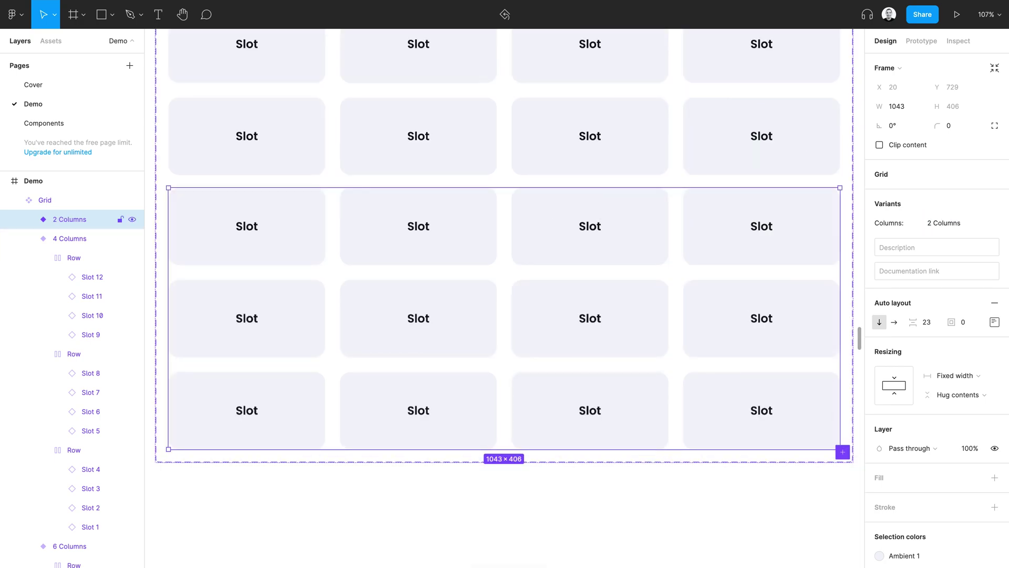
Step: Wrap Slots 1–2 and Slots 3–4 of the 2 Columns variant's first row in two separate horizontal auto layout frames
ctrl+click(307, 228)
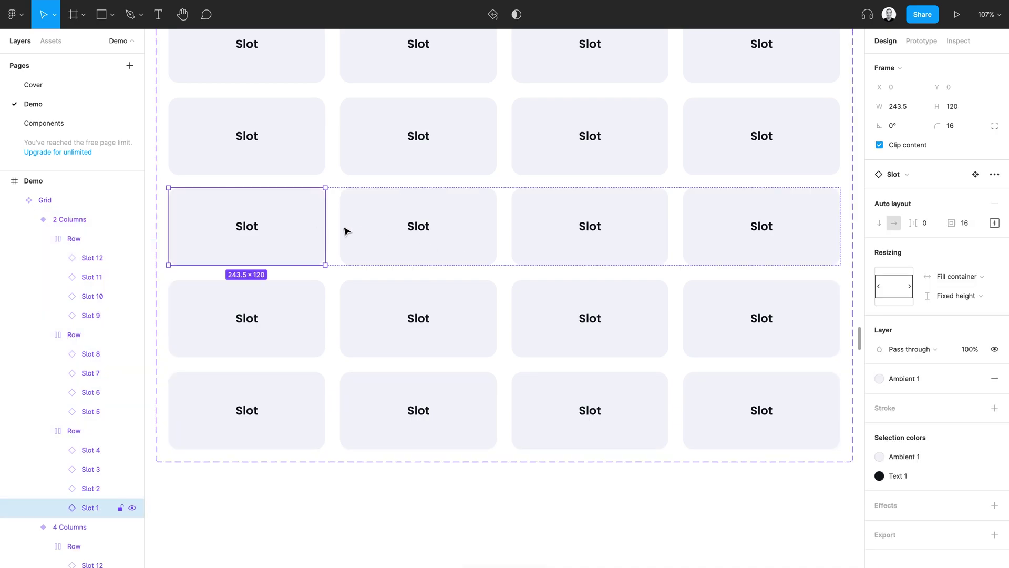
shift+click(384, 231)
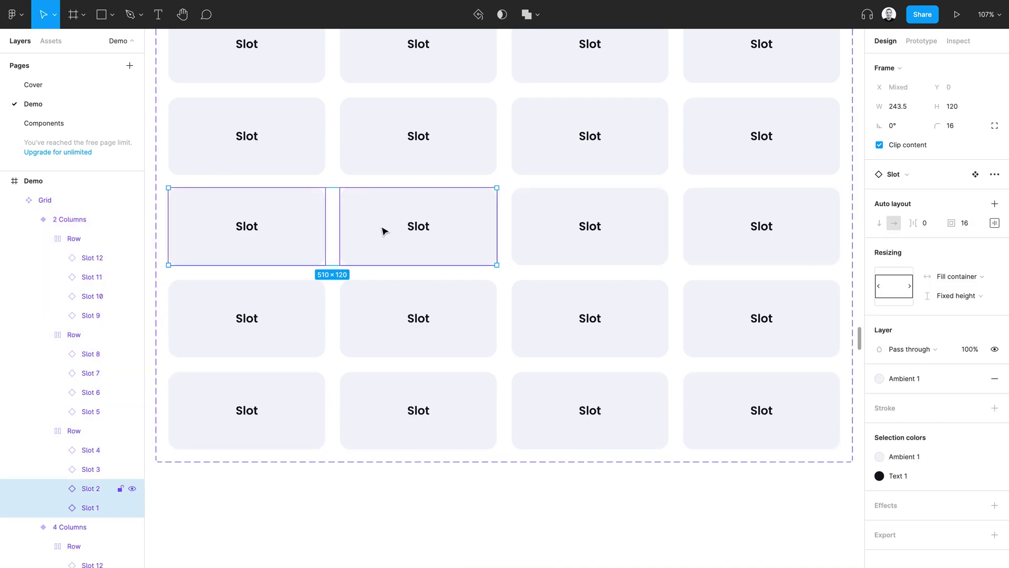
key(shift+a)
click(550, 219)
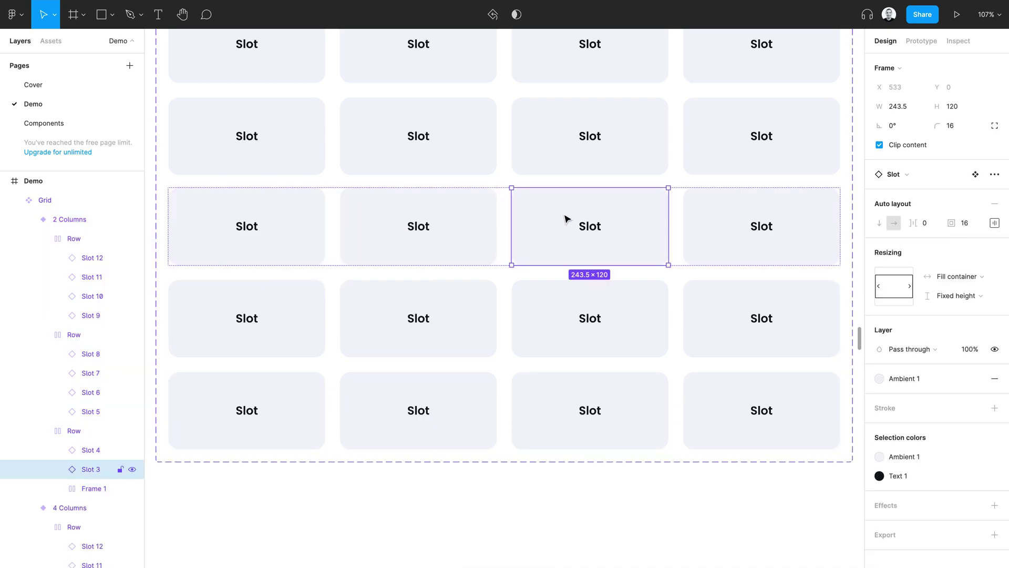
shift+click(745, 229)
key(shift+a)
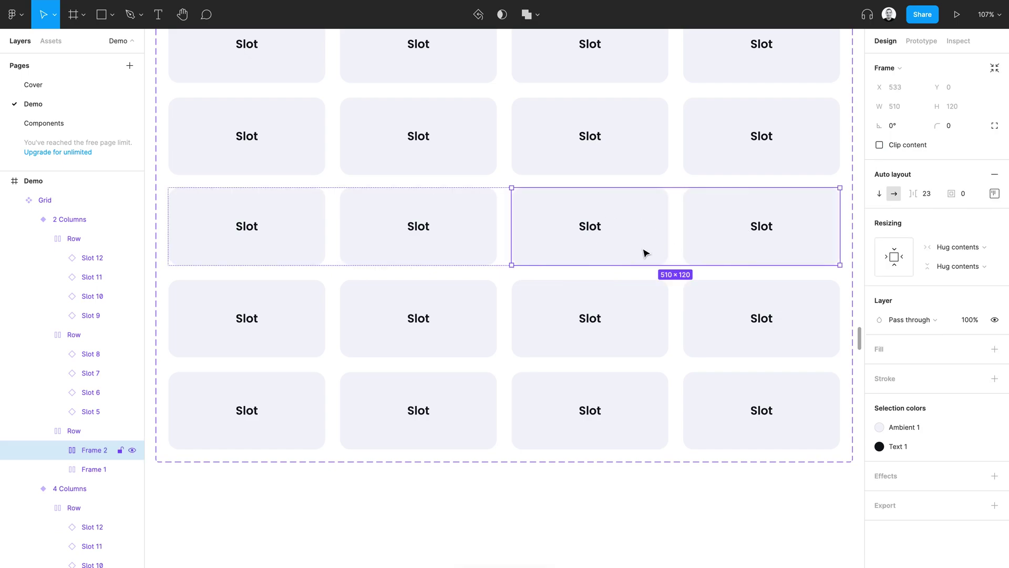
Step: Wrap Slots 5–6 and Slots 7–8 of the second row in two separate horizontal auto layout frames
click(307, 302)
shift+click(392, 310)
key(shift+a)
click(566, 329)
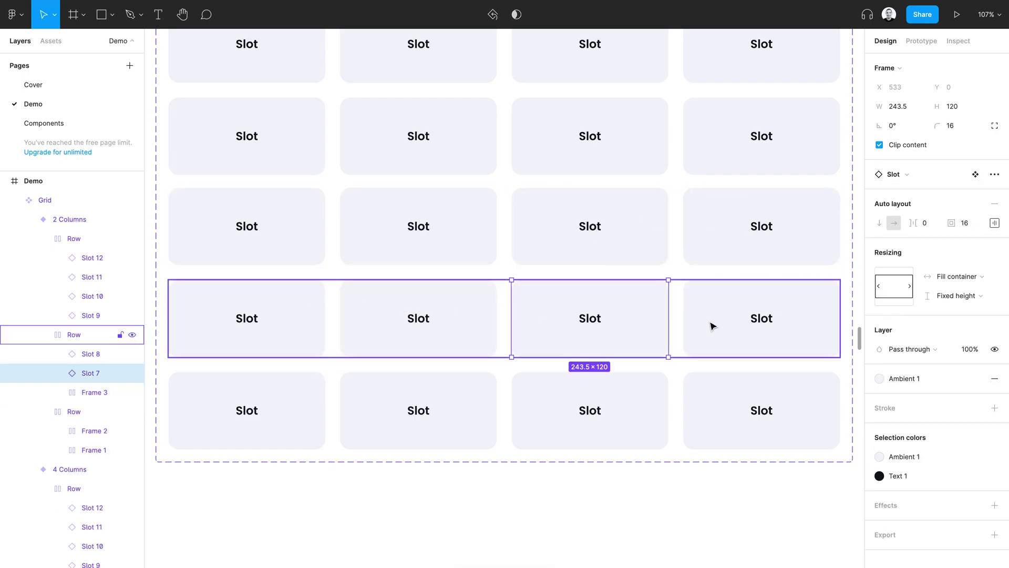
shift+click(708, 325)
key(shift+a)
Step: Wrap Slots 9–10 and Slots 11–12 of the third row in two separate horizontal auto layout frames
click(256, 403)
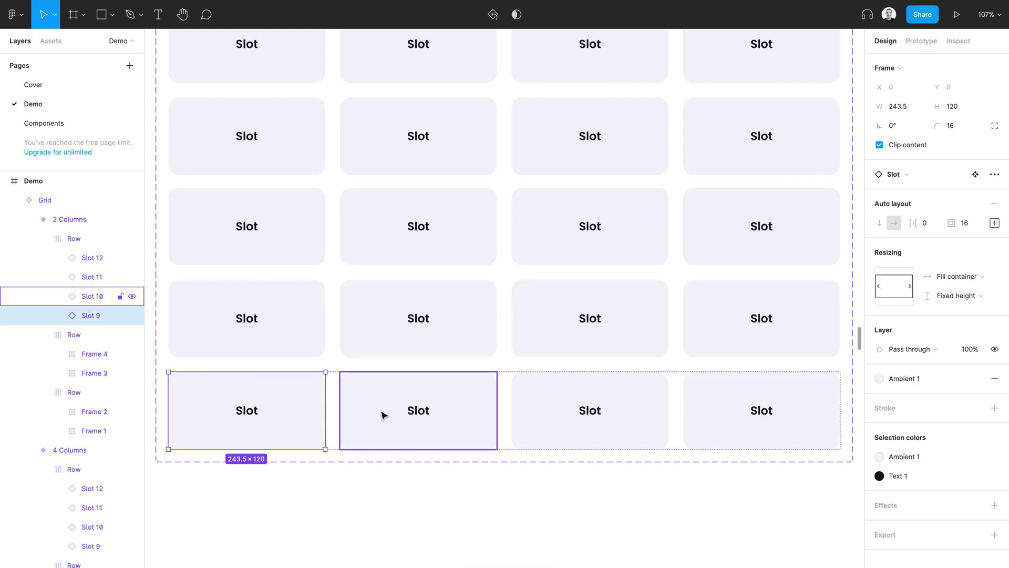
shift+click(384, 415)
key(shift+a)
click(608, 408)
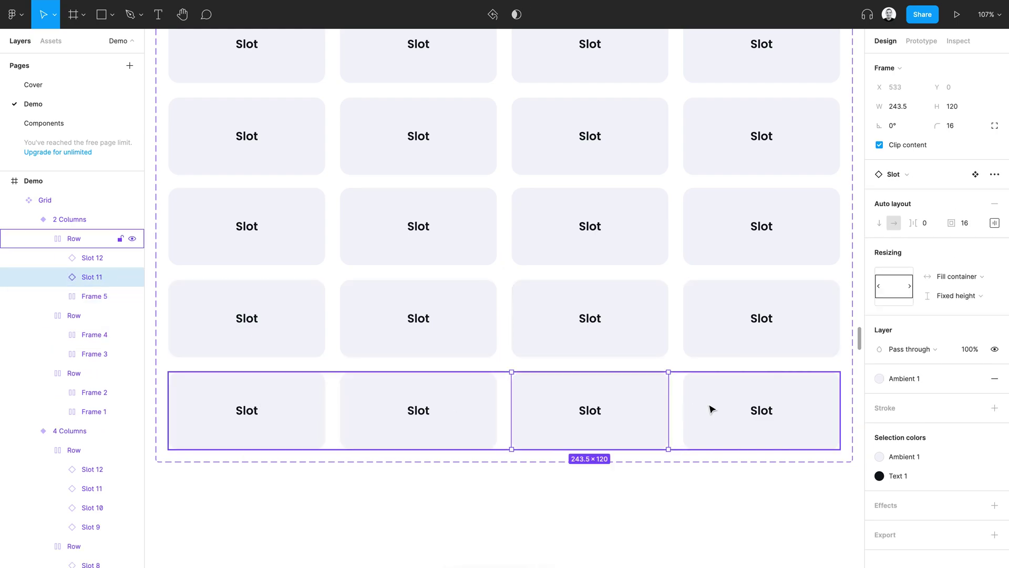
shift+click(725, 410)
key(shift+a)
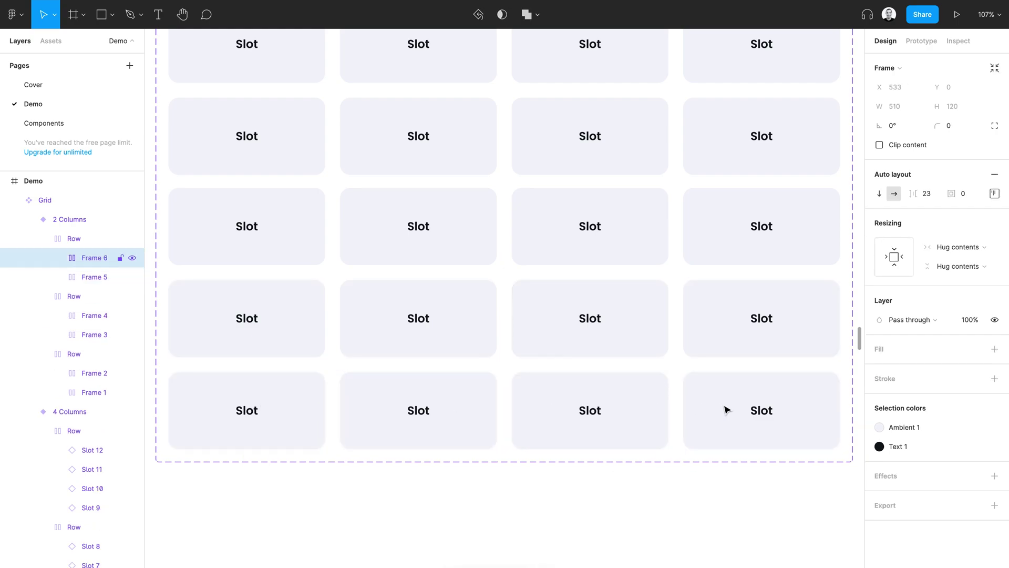
Step: Ungroup the three outer Row frames in the 2 Columns variant, leaving the six two-slot frames directly inside it
click(596, 326)
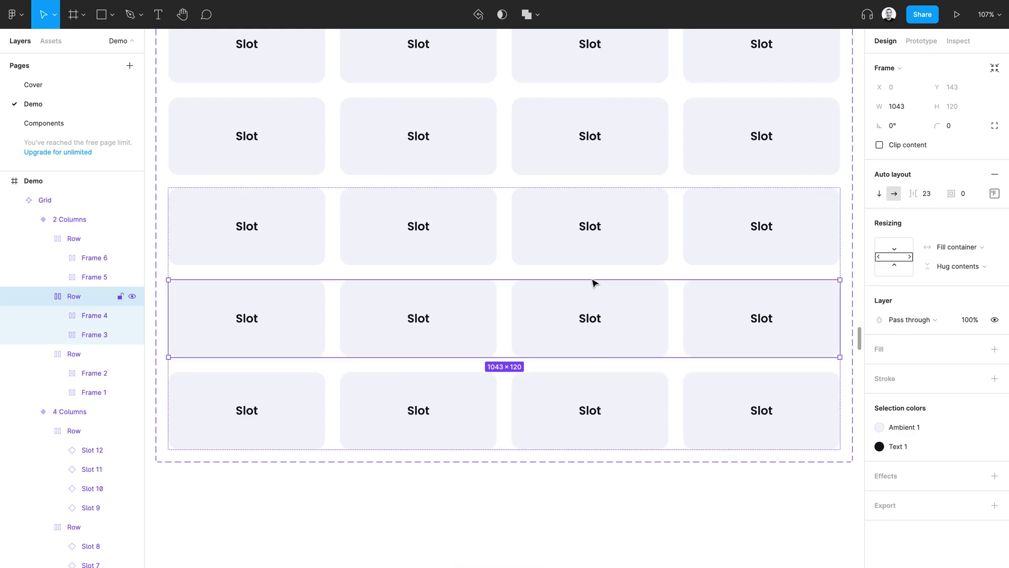
click(579, 261)
shift+click(579, 301)
shift+click(570, 395)
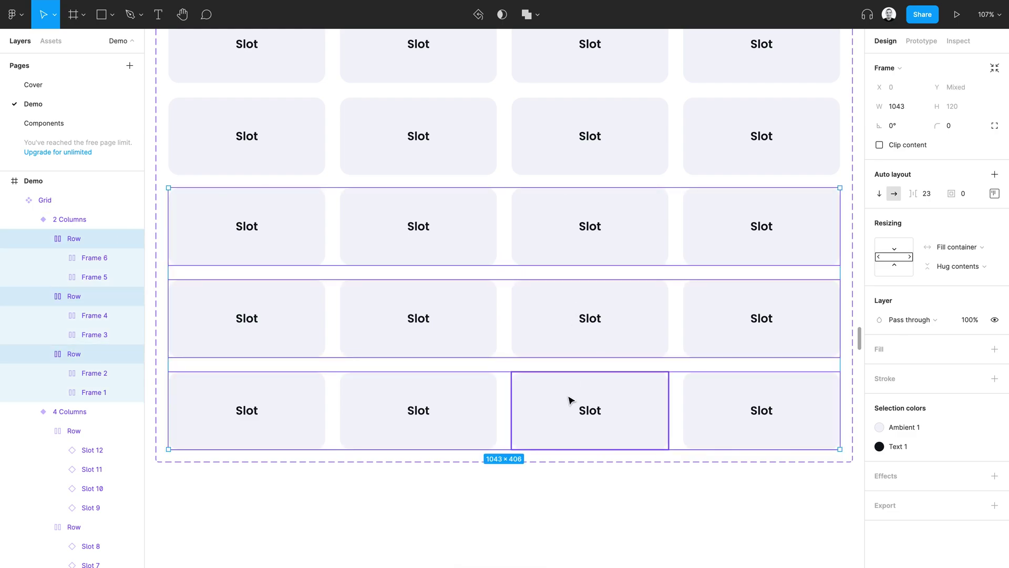
key(ctrl+shift+g)
Step: Set the horizontal resizing of the six two-slot frames and all their slots to Fill container
click(911, 258)
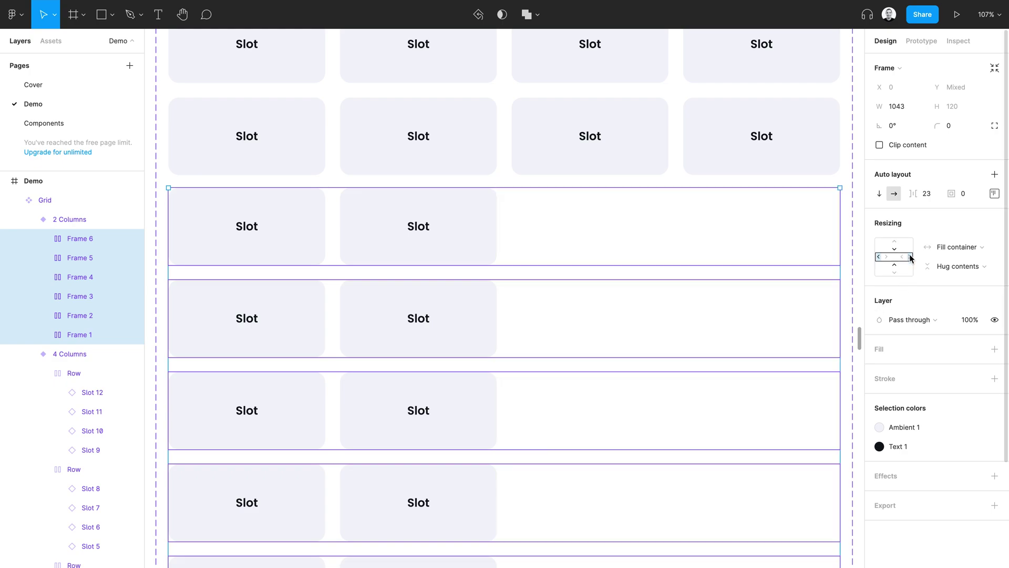
key(Return)
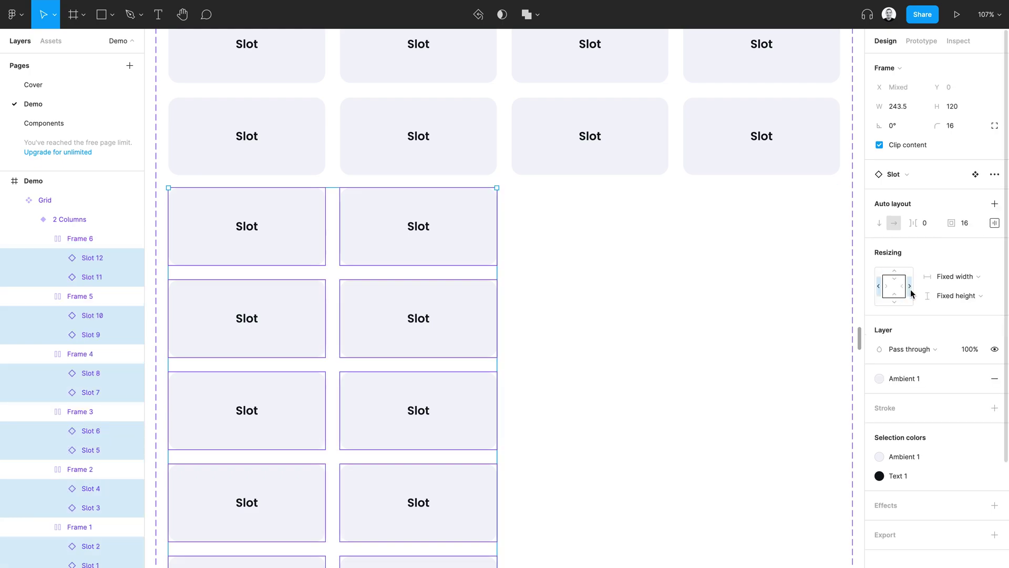
click(910, 287)
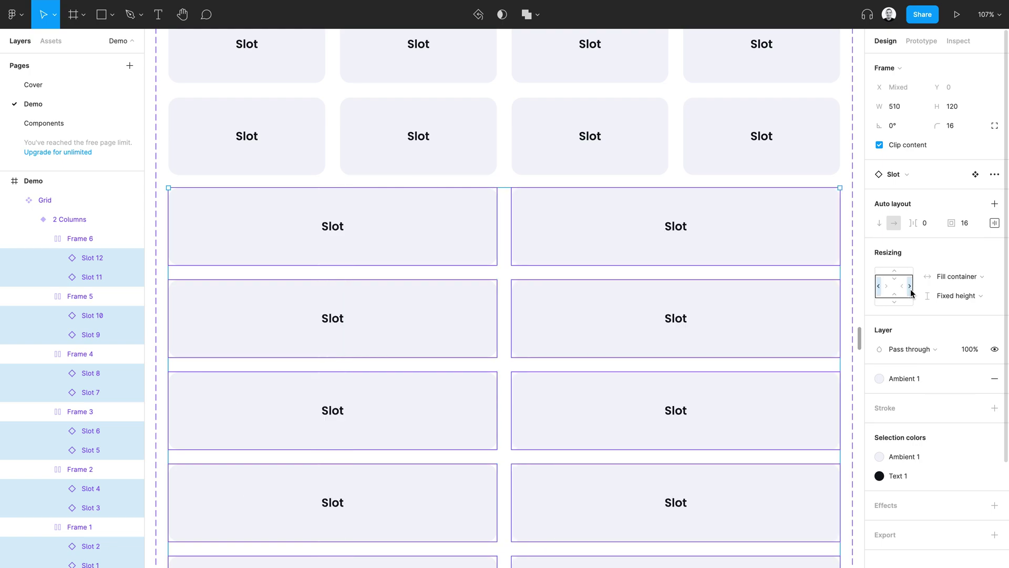
Step: Rename the six two-slot frames in the 2 Columns variant as Row
key(shift+Return)
key(shift+Return)
key(Return)
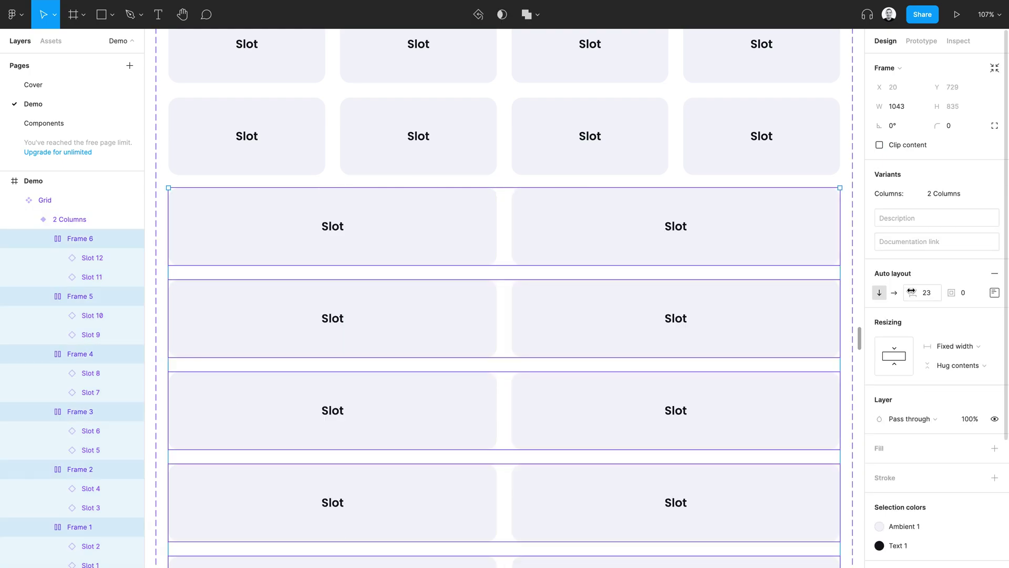
key(ctrl+r)
text(Row)
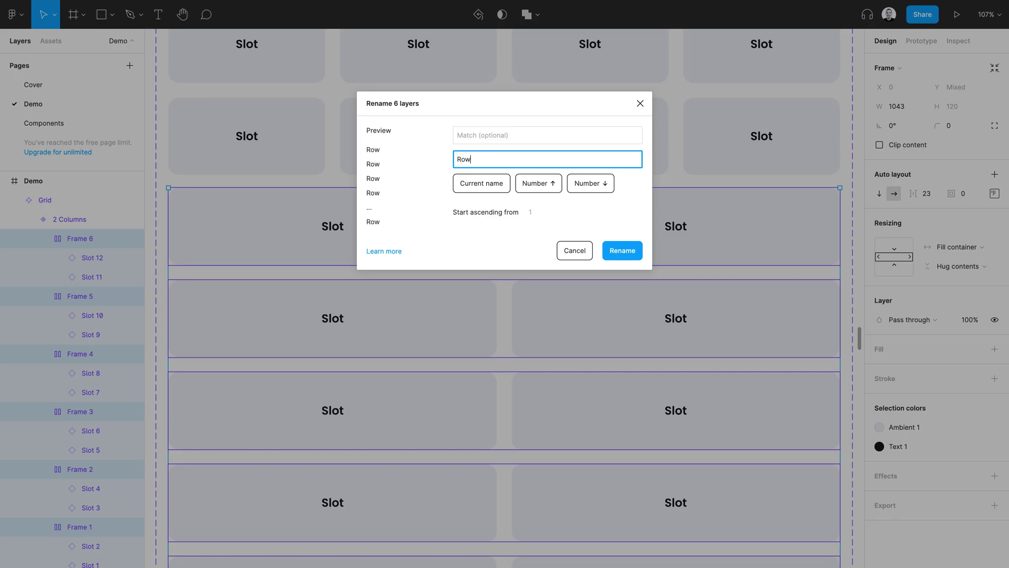
key(Return)
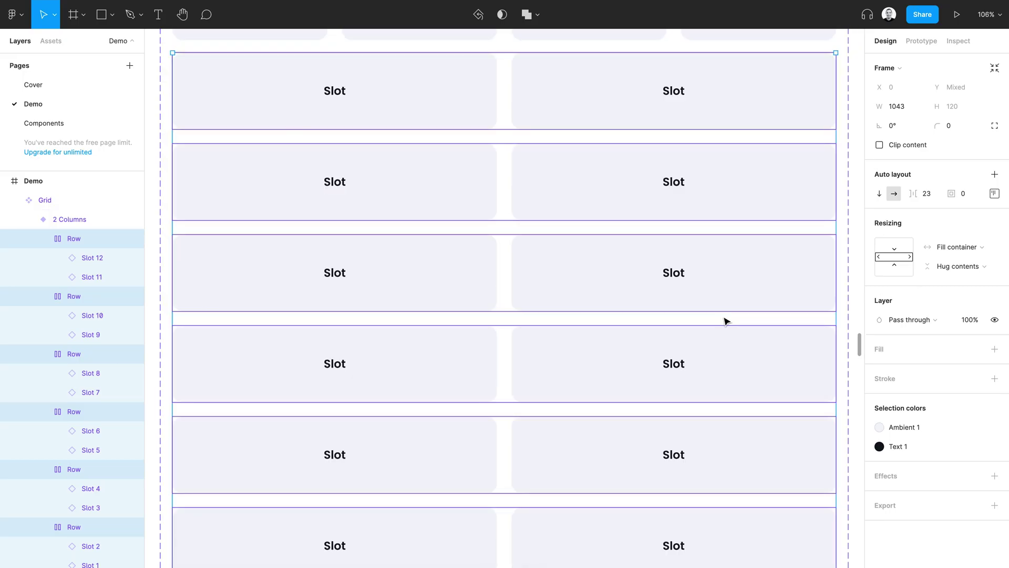
Step: Duplicate the 2 Columns variant and name the copy 1 Column
key(shift+Return)
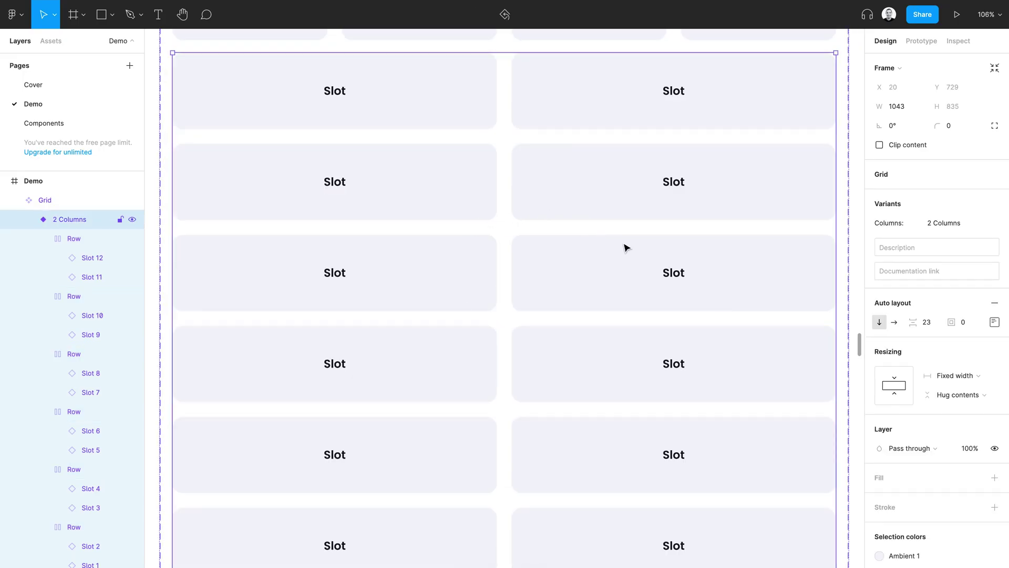
key(ctrl+d)
text(1 Column)
key(Return)
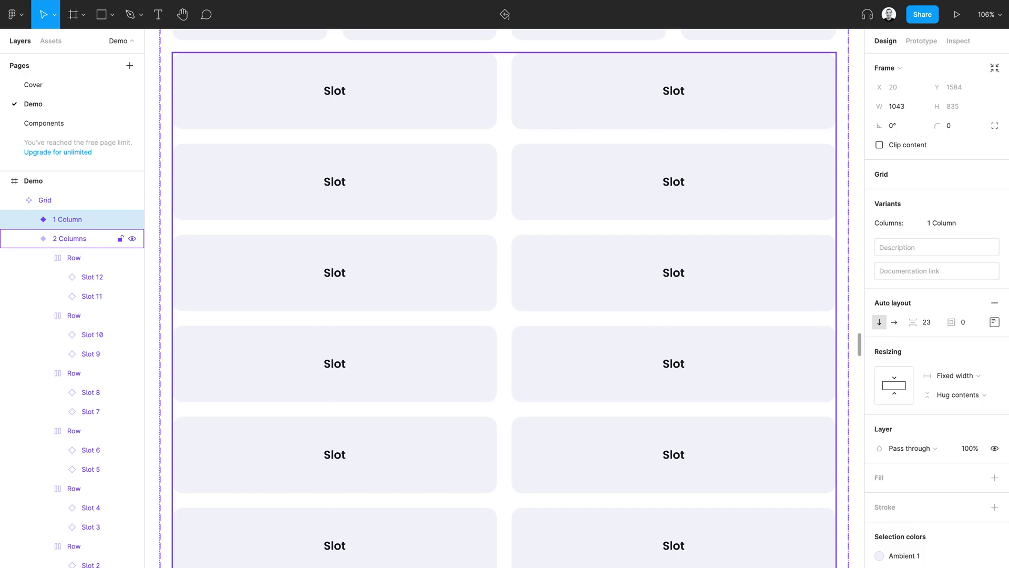
Step: Ungroup all six Row frames in the 1 Column variant so its twelve slots sit directly inside it
key(Return)
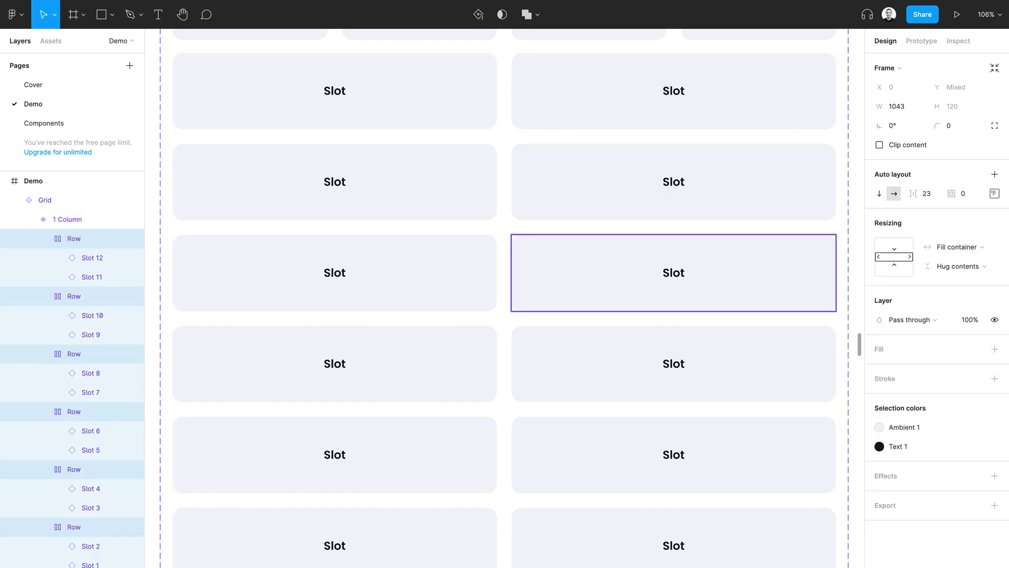
key(ctrl+shift+g)
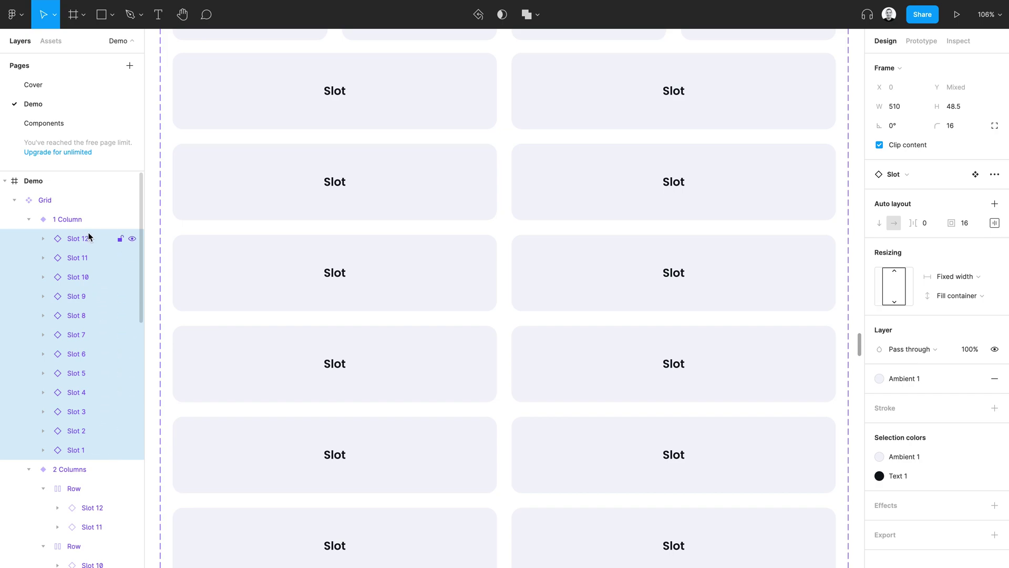
key(Escape)
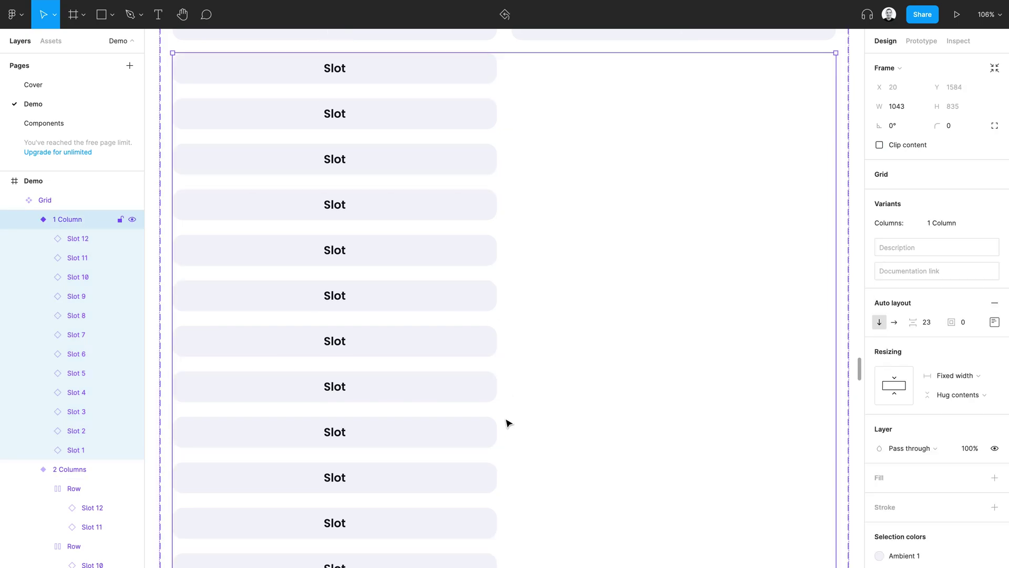
Step: Set the twelve slots of the 1 Column variant to Fill container horizontally and Hug contents vertically
key(Return)
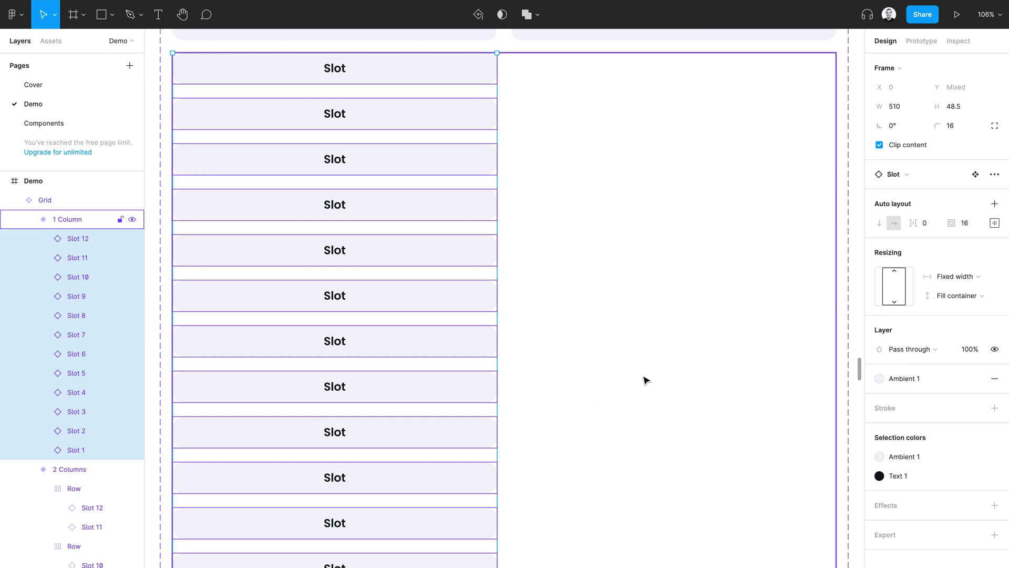
click(912, 289)
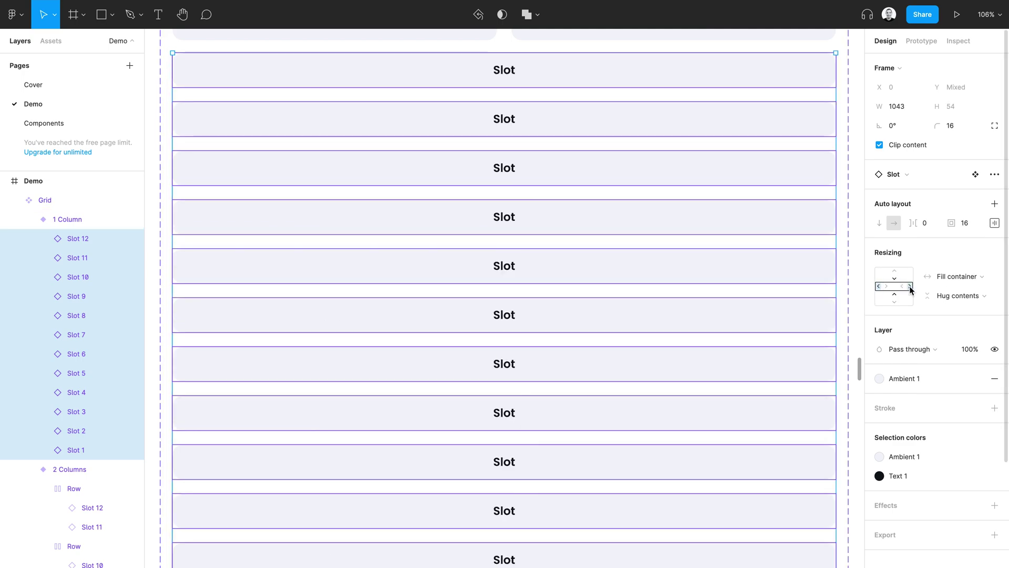
click(849, 282)
Step: Create an instance of the 1 Column Grid outside the component set and set its width to 320
scroll(849, 283, down, 1)
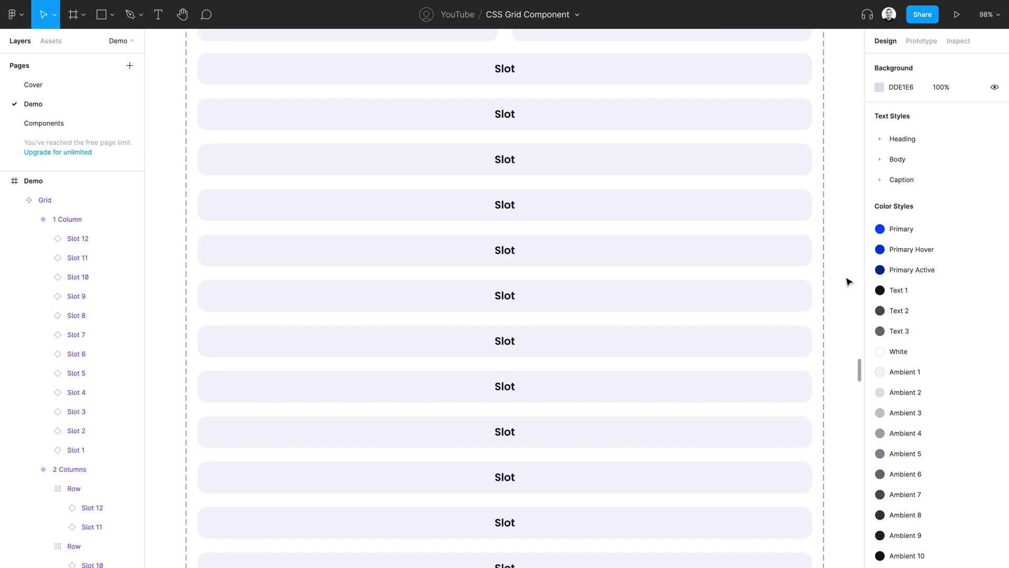
scroll(848, 282, down, 5)
click(550, 273)
click(551, 274)
drag(552, 275, 740, 231)
click(900, 130)
text(320)
key(Return)
key(shift+2)
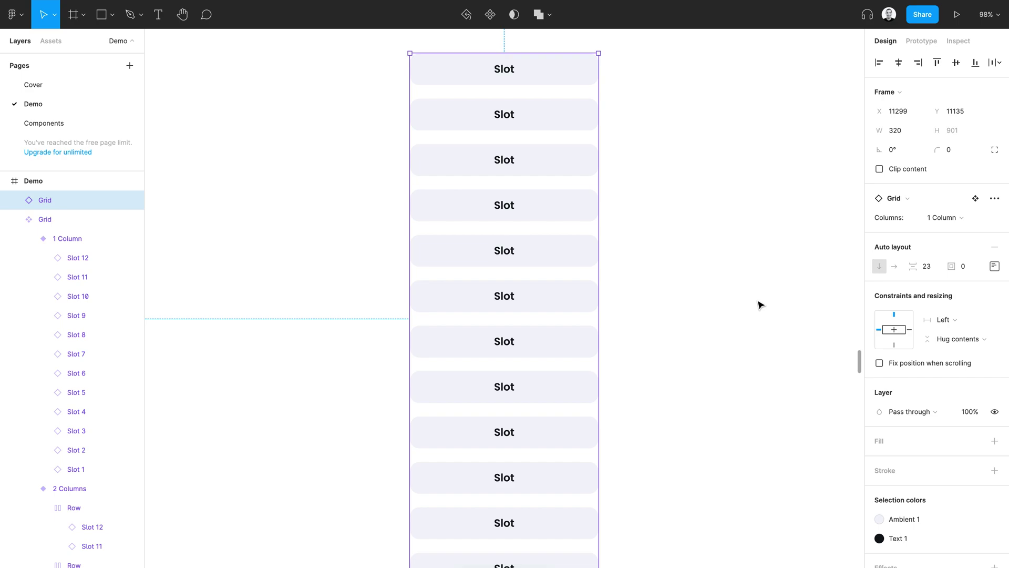
Step: Swap all twelve Slot instances in the Grid instance for the Profile Card component
key(Return)
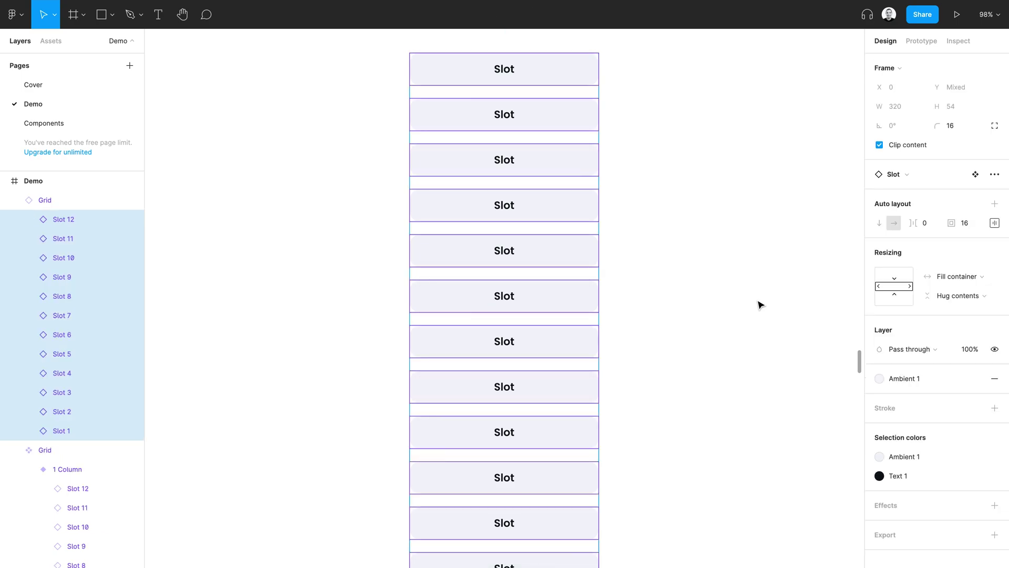
click(903, 174)
text(card)
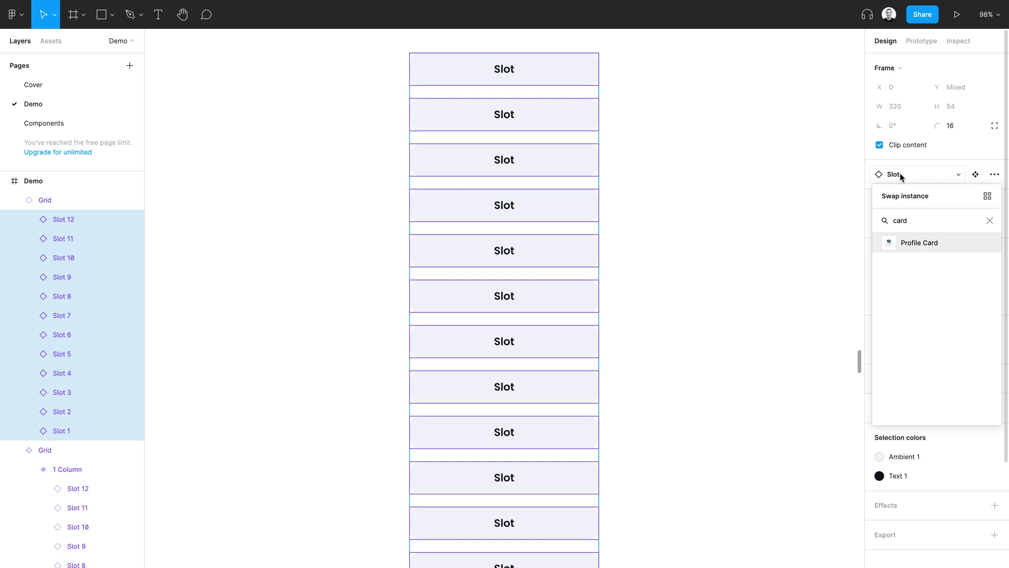
key(Return)
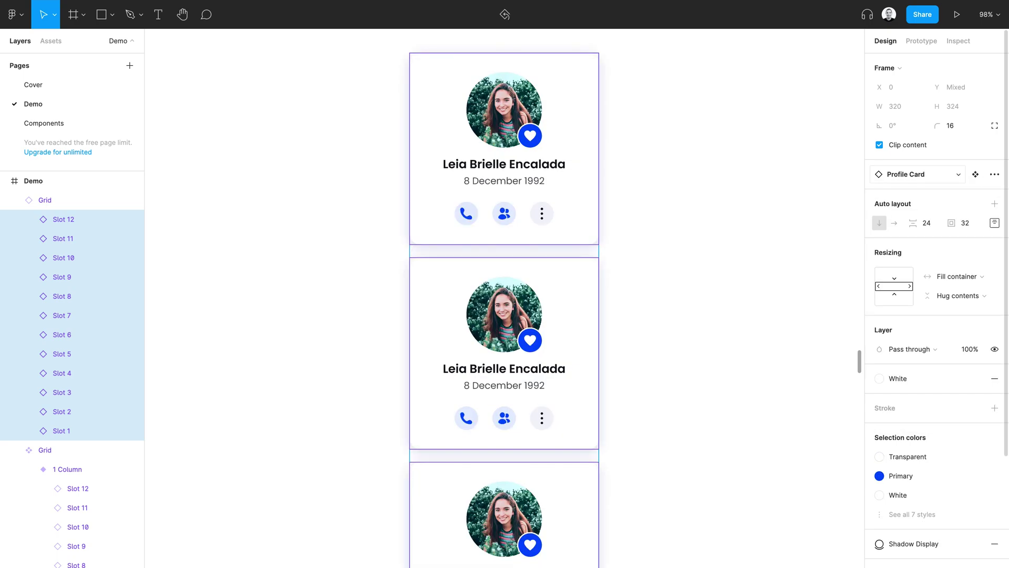
click(633, 254)
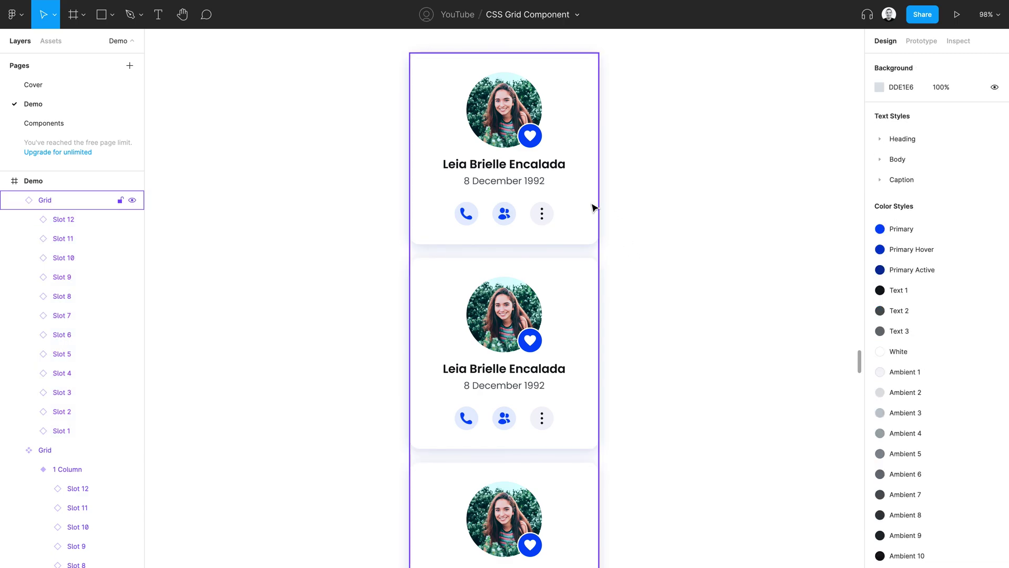
Step: Switch the Grid instance's Columns property to 2 Columns, 4 Columns and finally 6 Columns
click(592, 208)
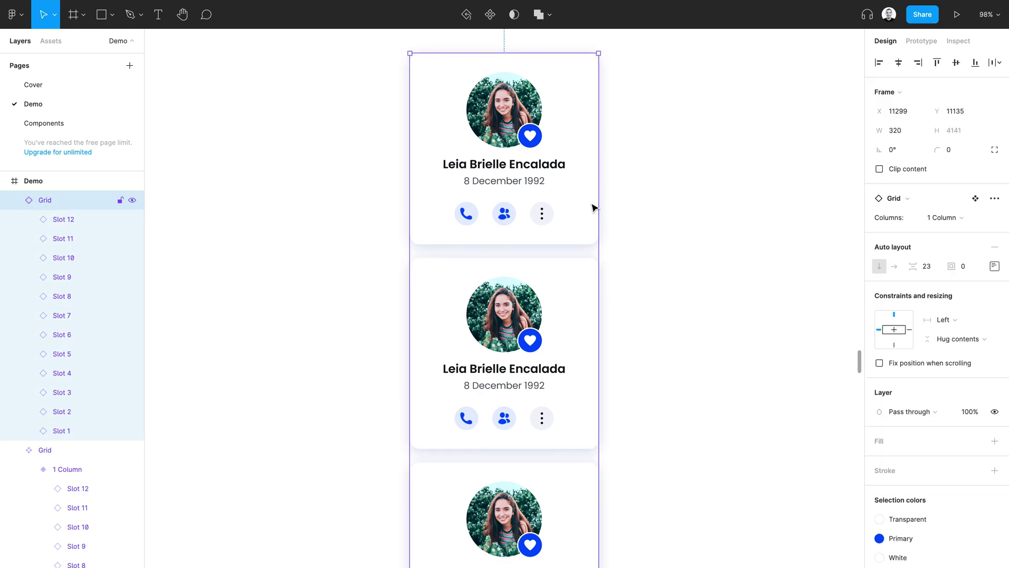
click(953, 220)
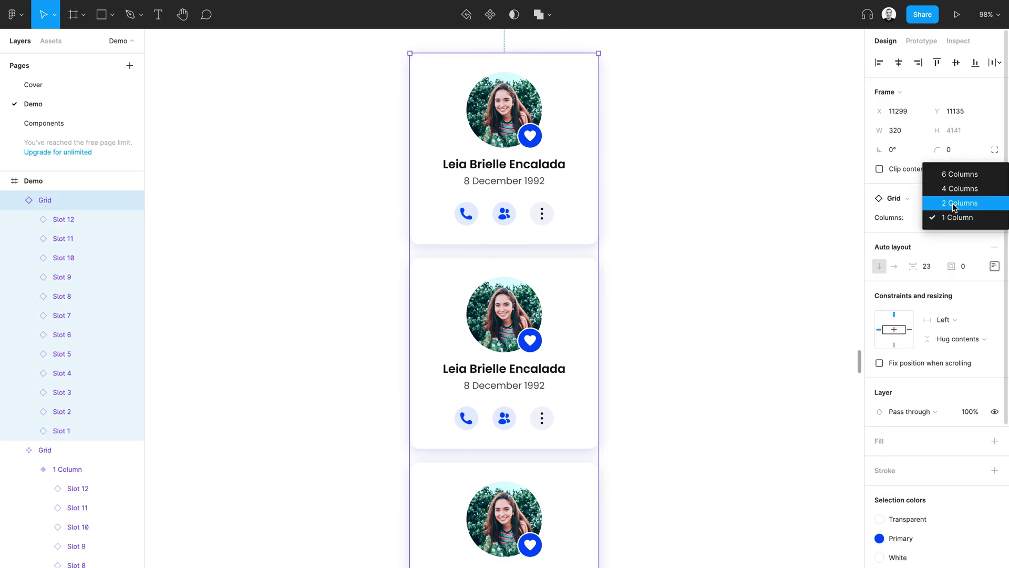
click(953, 203)
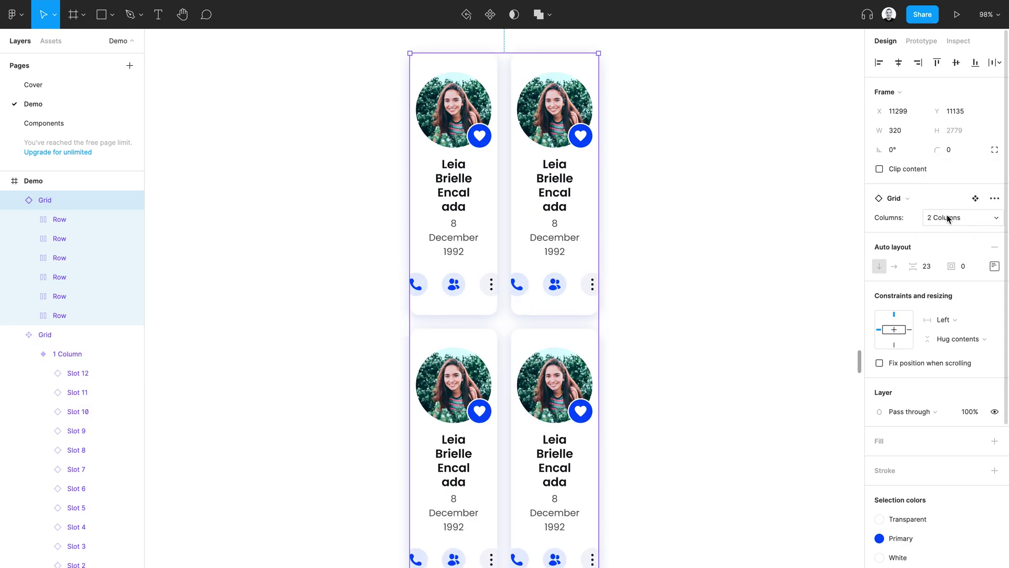
click(948, 215)
click(950, 203)
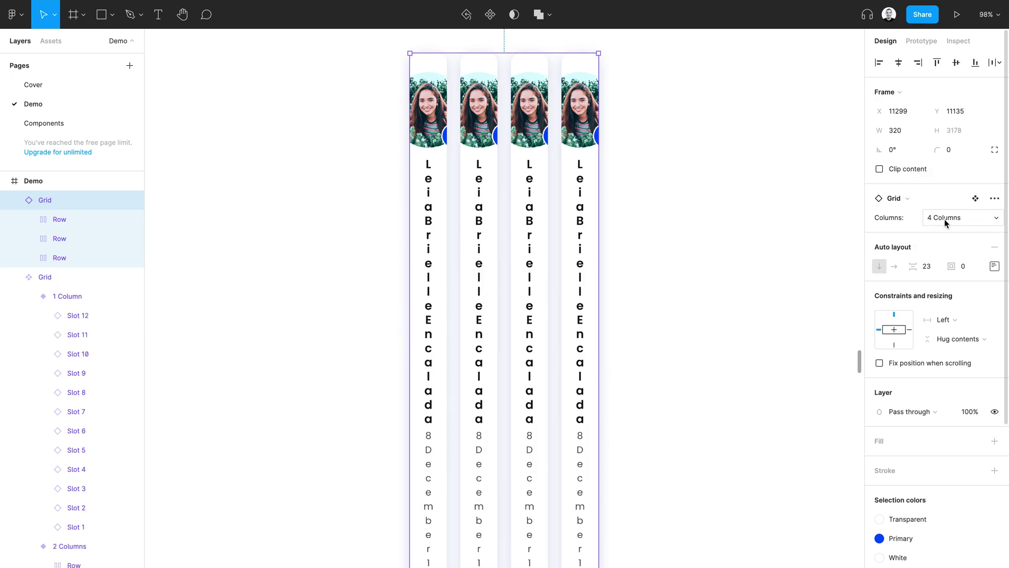
click(946, 218)
click(948, 205)
click(687, 217)
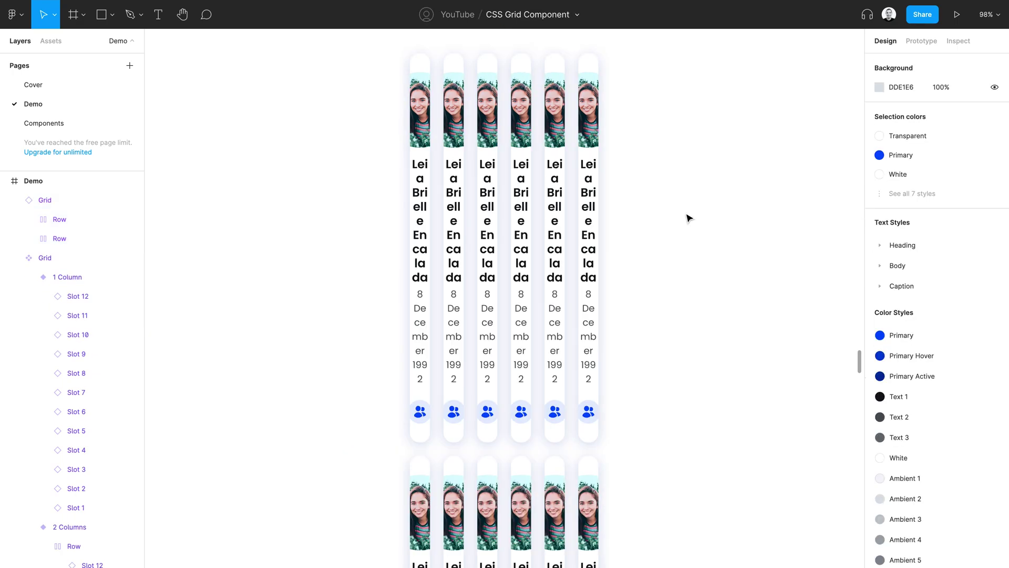
Step: Widen the 6 Columns Grid instance evenly on both sides to about 1580
scroll(687, 217, down, 5)
click(642, 255)
drag(651, 254, 803, 281)
scroll(803, 281, up, 3)
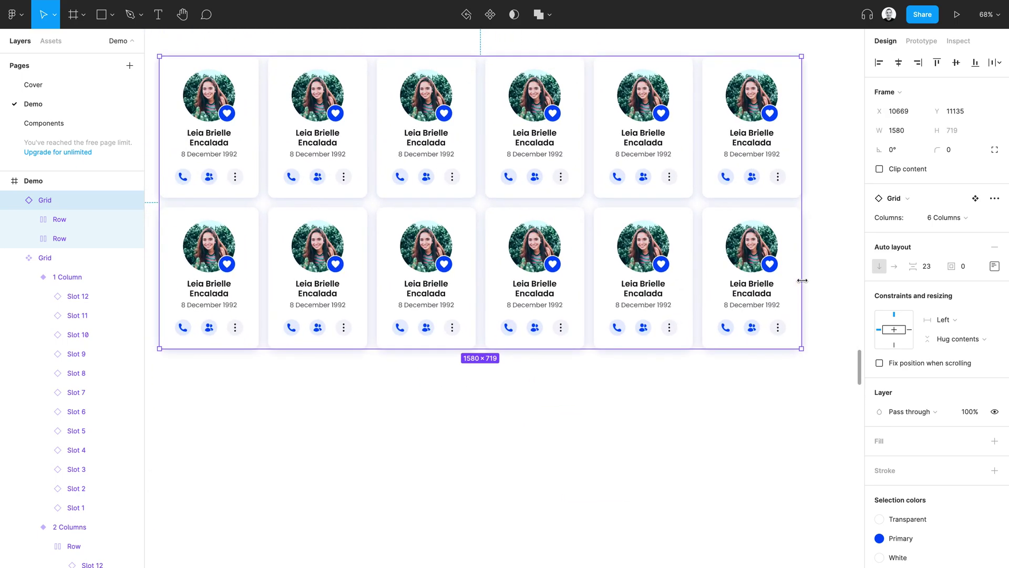
Step: Switch the Grid instance's Columns property to 4 Columns, 2 Columns and finally 1 Column
click(960, 219)
click(957, 237)
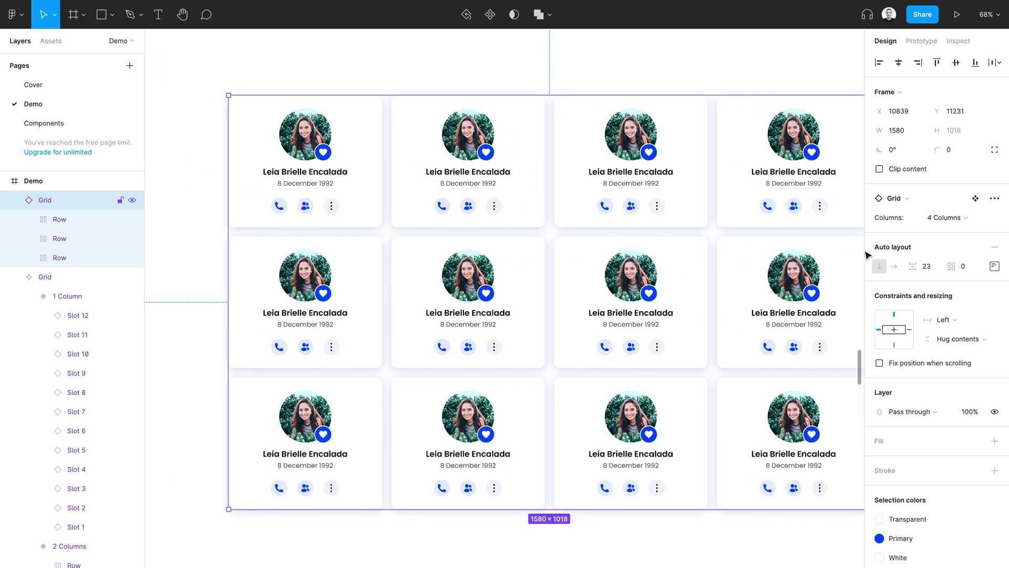
click(944, 217)
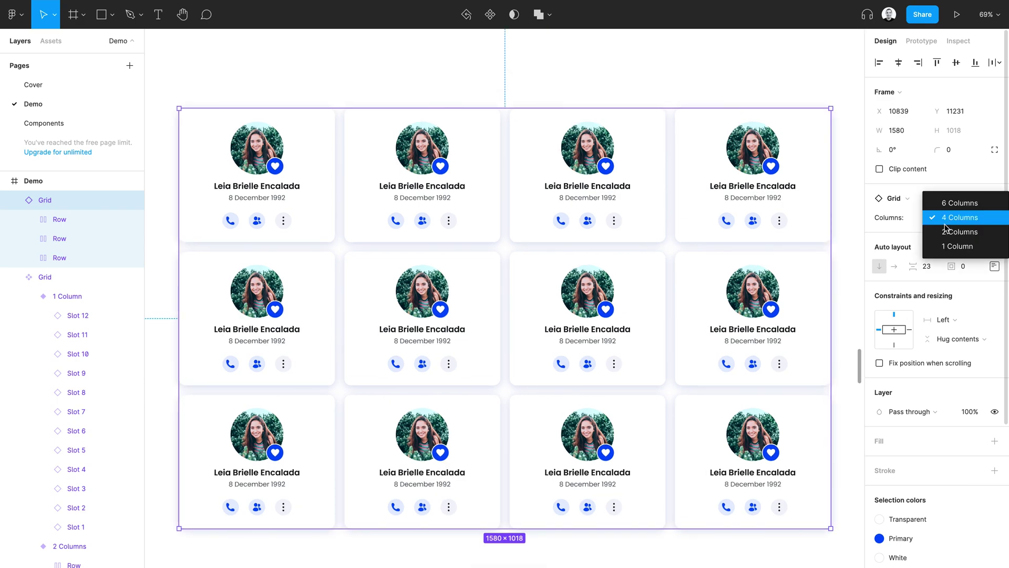
click(945, 229)
click(945, 225)
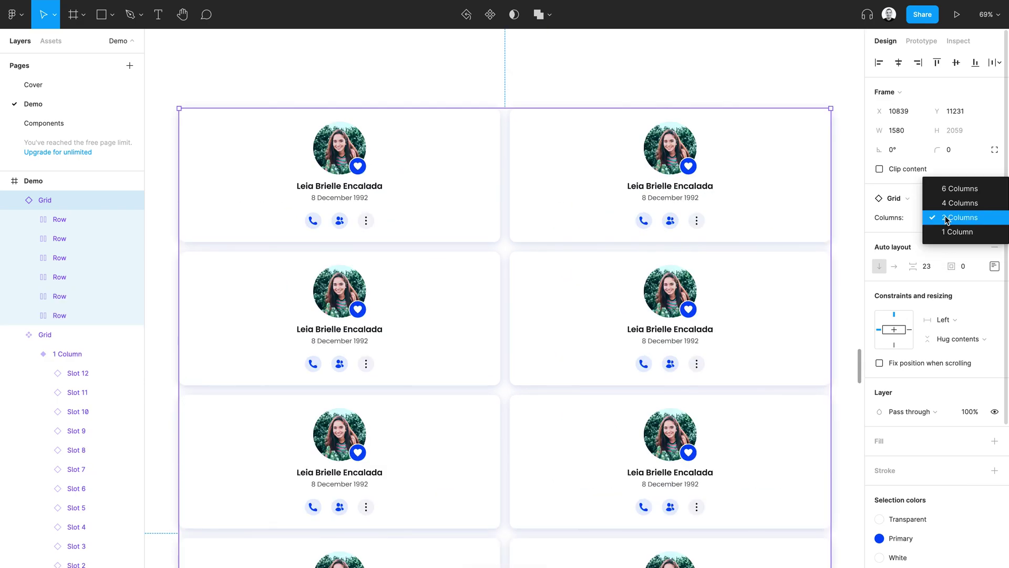
click(945, 233)
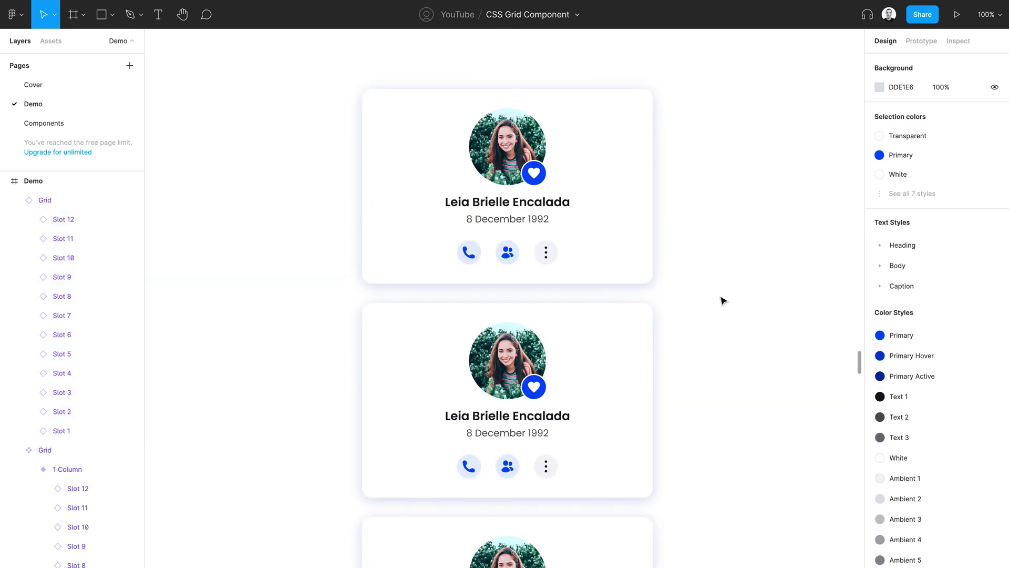
Step: Replace the name text on the first two Profile Cards of the Grid instance with 1 and 2
double_click(507, 202)
text(1)
double_click(508, 416)
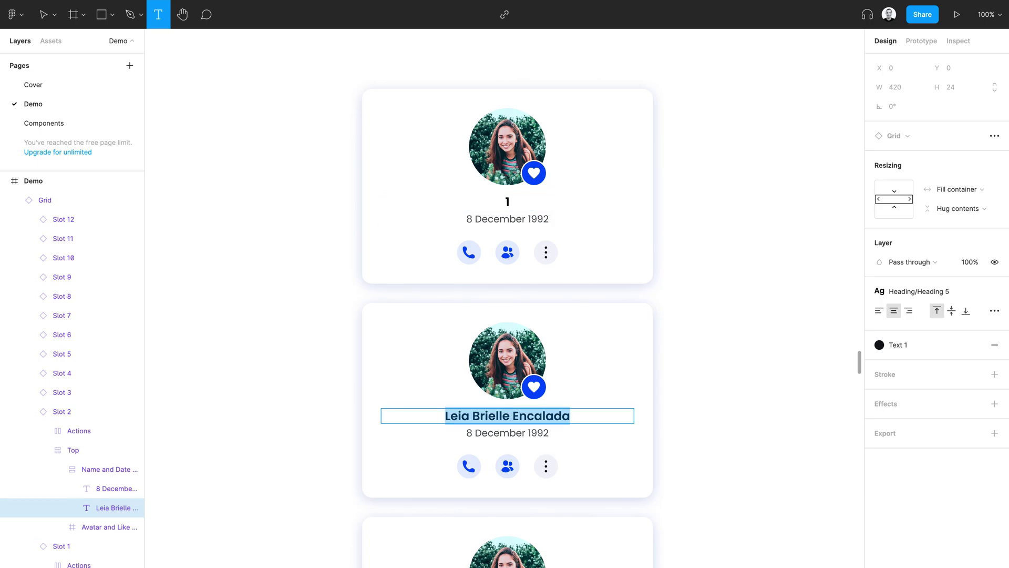
text(2)
click(681, 376)
Step: Switch the Grid instance with the numbered cards to 2 Columns
click(552, 347)
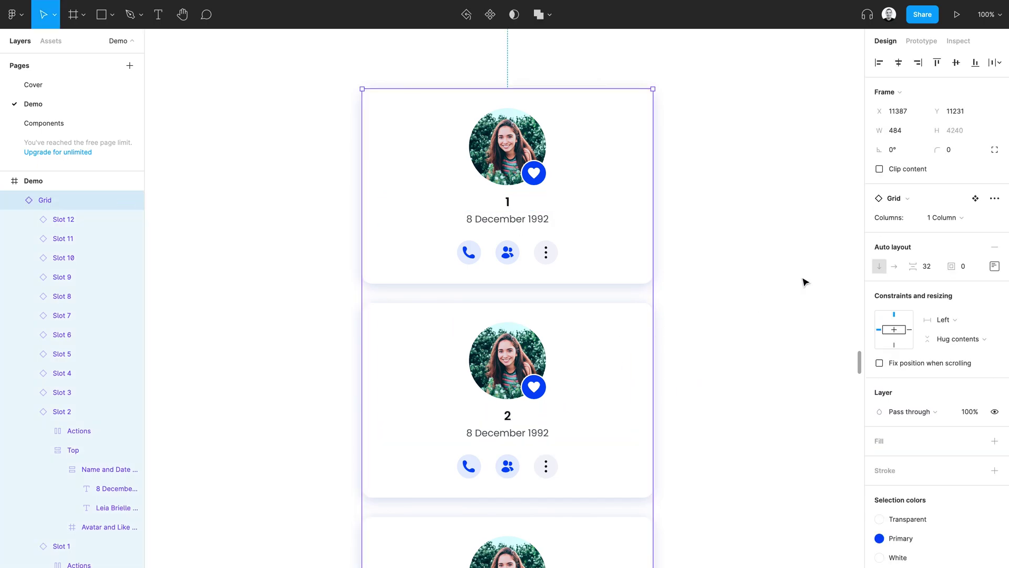
click(941, 218)
click(948, 204)
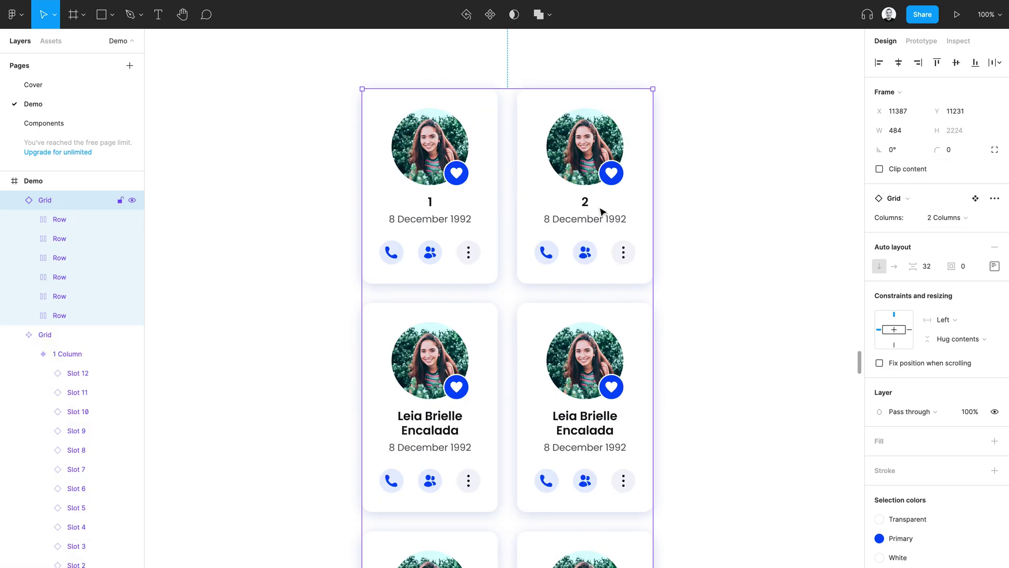
Step: Replace the name text on the two Profile Cards in the Grid instance's last row with 11 and 12
scroll(642, 210, down, 3)
scroll(642, 211, down, 2)
scroll(643, 210, down, 3)
scroll(608, 263, up, 5)
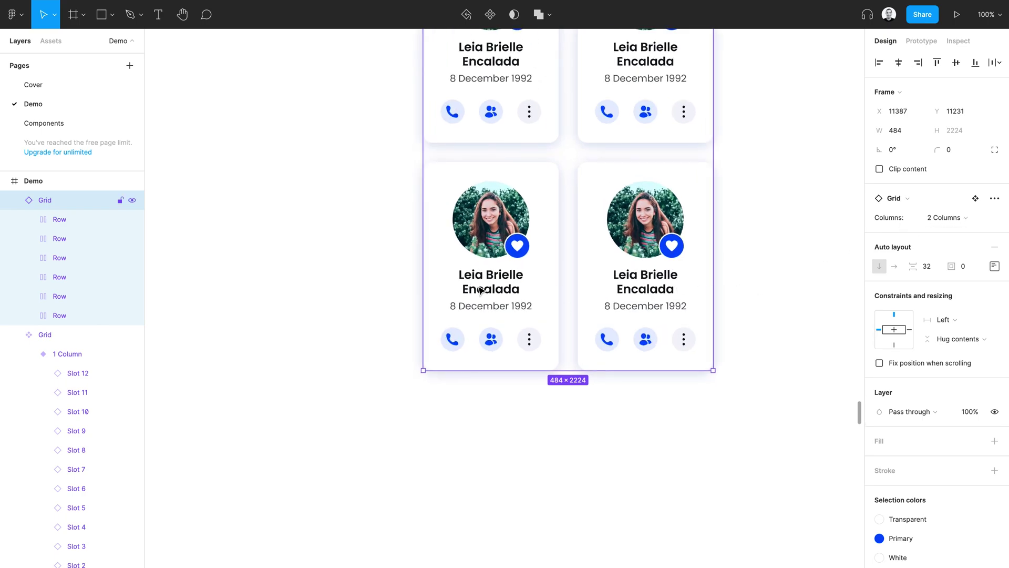
key(t)
double_click(494, 283)
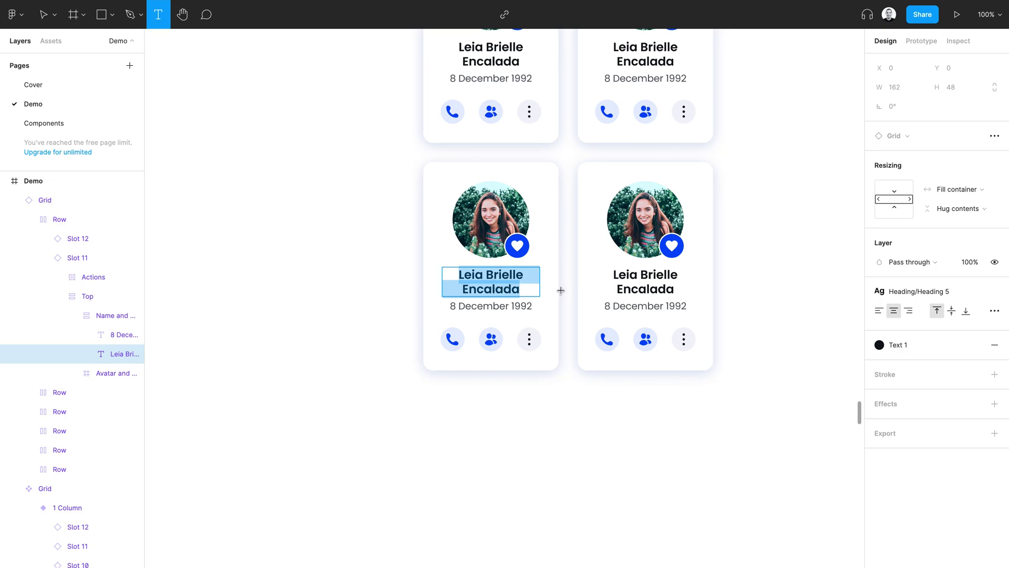
text(11)
double_click(647, 288)
text(12)
click(755, 317)
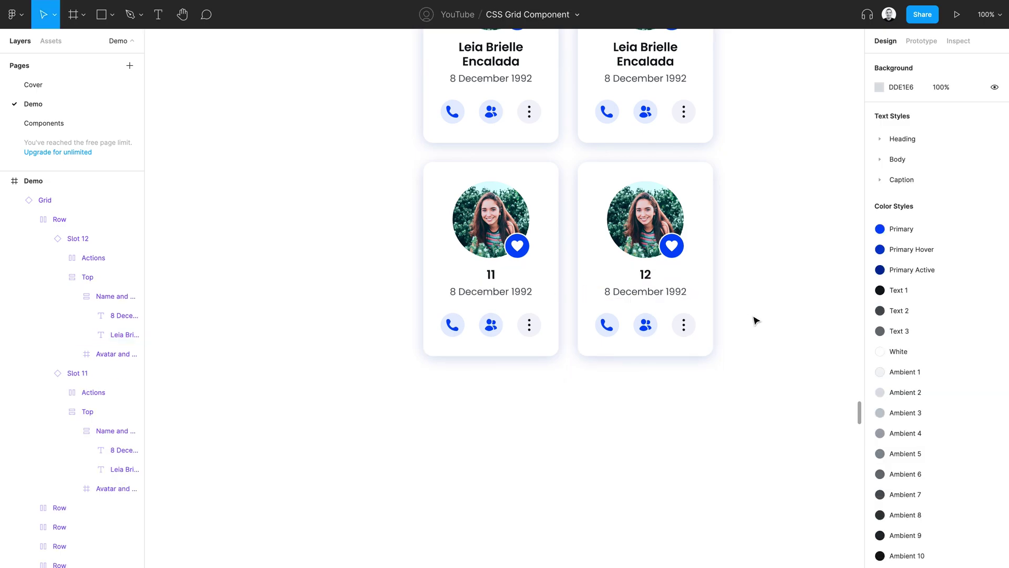
Step: Switch the Grid instance to 1 Column and check the order of its last numbered cards
click(707, 308)
click(946, 218)
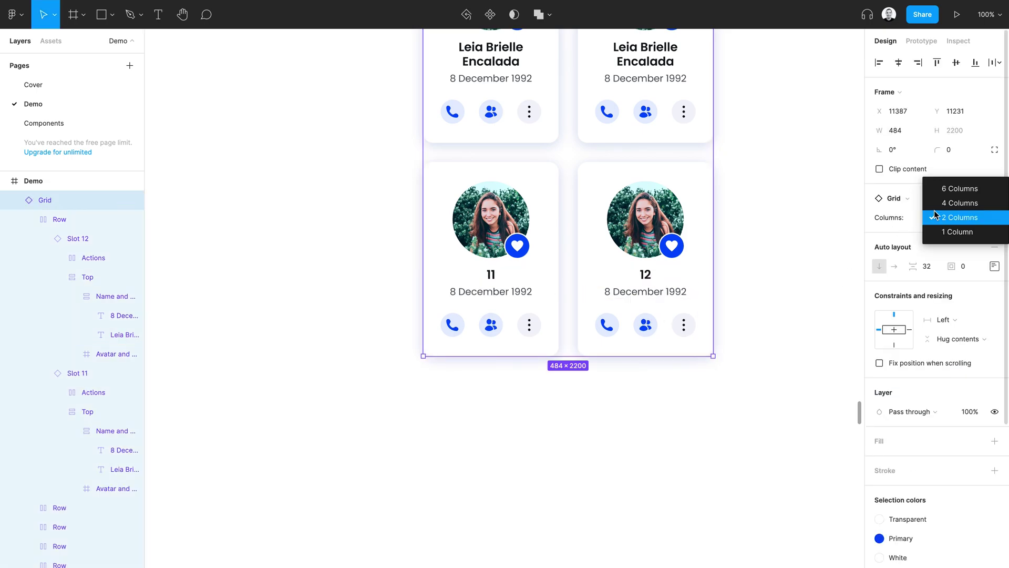
click(954, 237)
scroll(748, 410, down, 15)
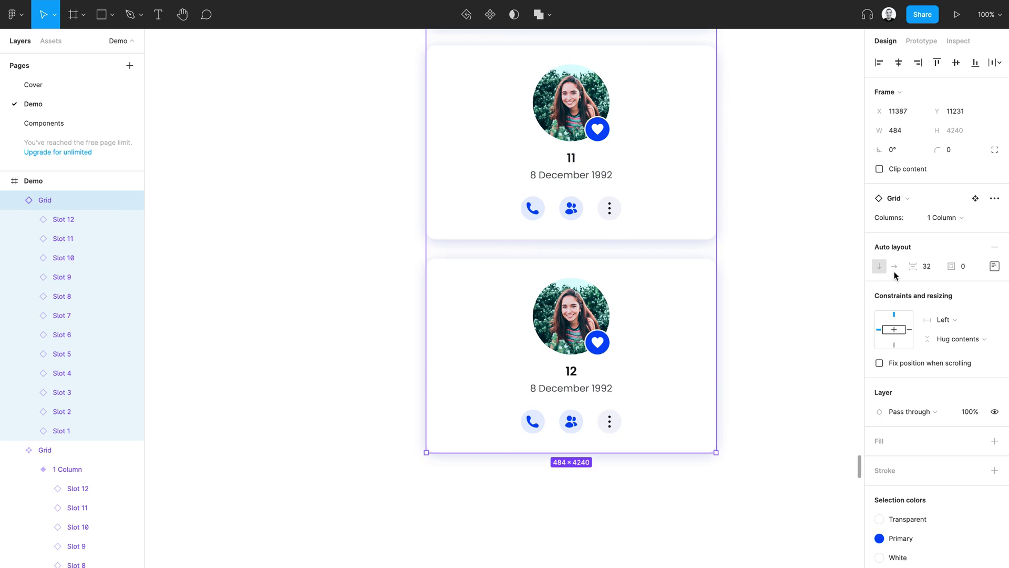
Step: Switch the Grid instance to 4 Columns and widen it to about 1120
click(950, 217)
click(952, 188)
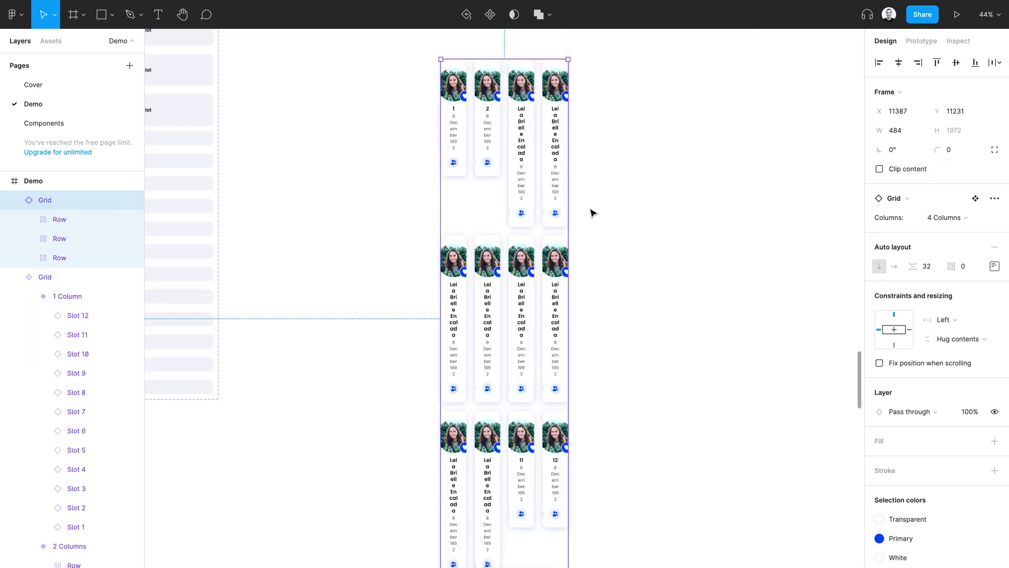
drag(573, 206, 735, 228)
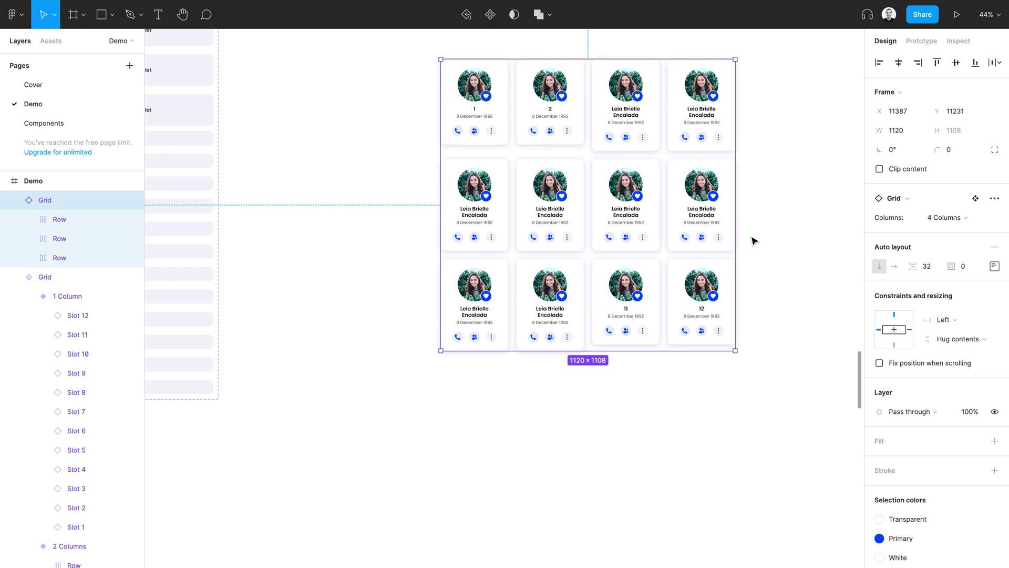
Step: Delete the Grid test instance with the Profile Cards from the canvas
click(753, 237)
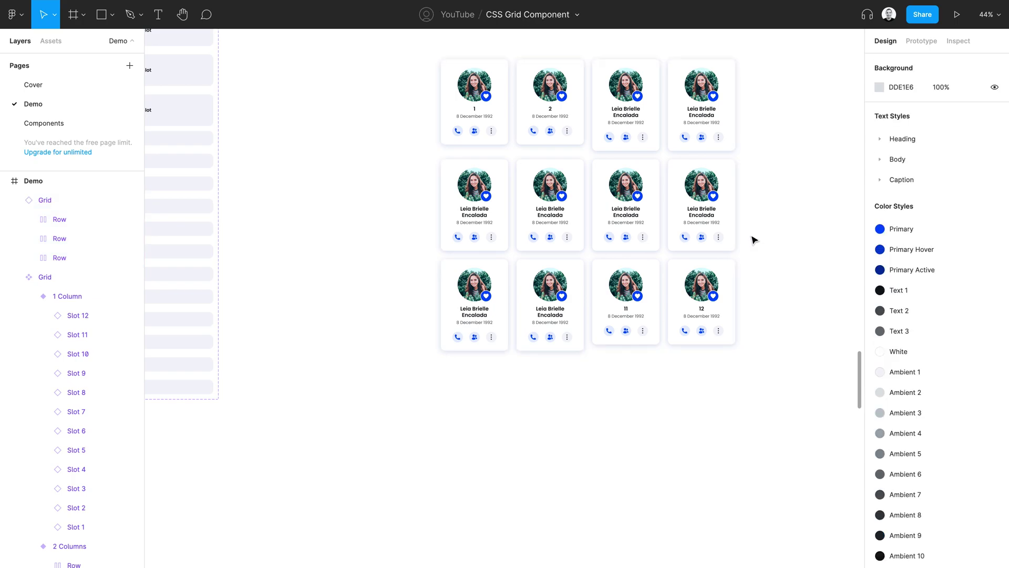
click(704, 250)
key(Delete)
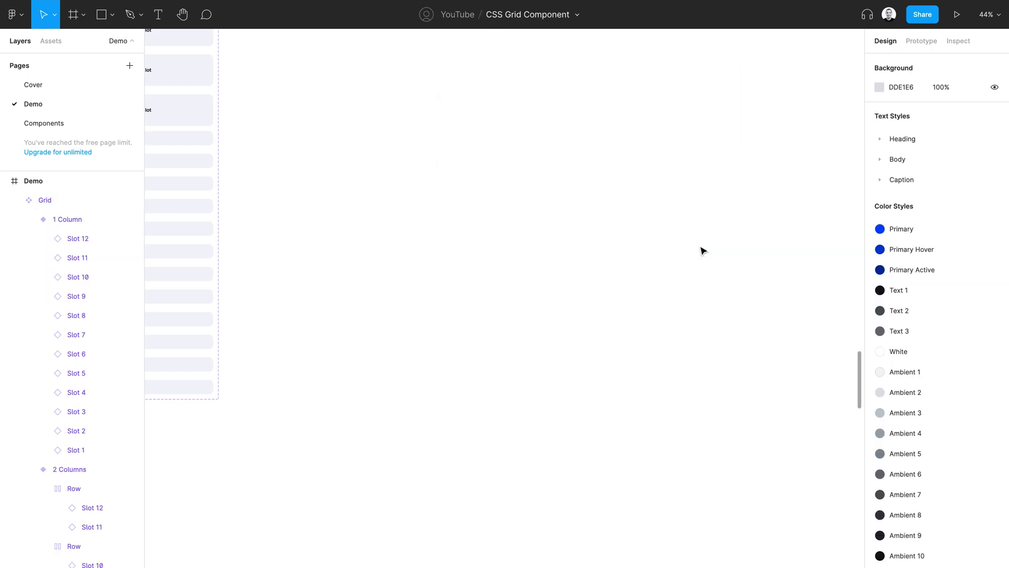
Step: Remove the auto layout from the Grid component set
key(shift+1)
click(516, 151)
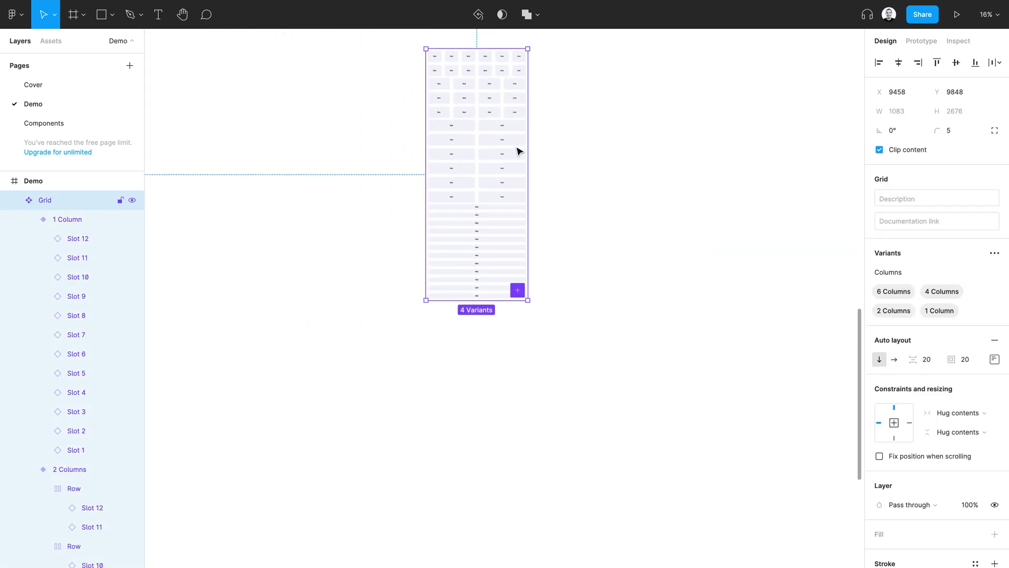
key(shift+2)
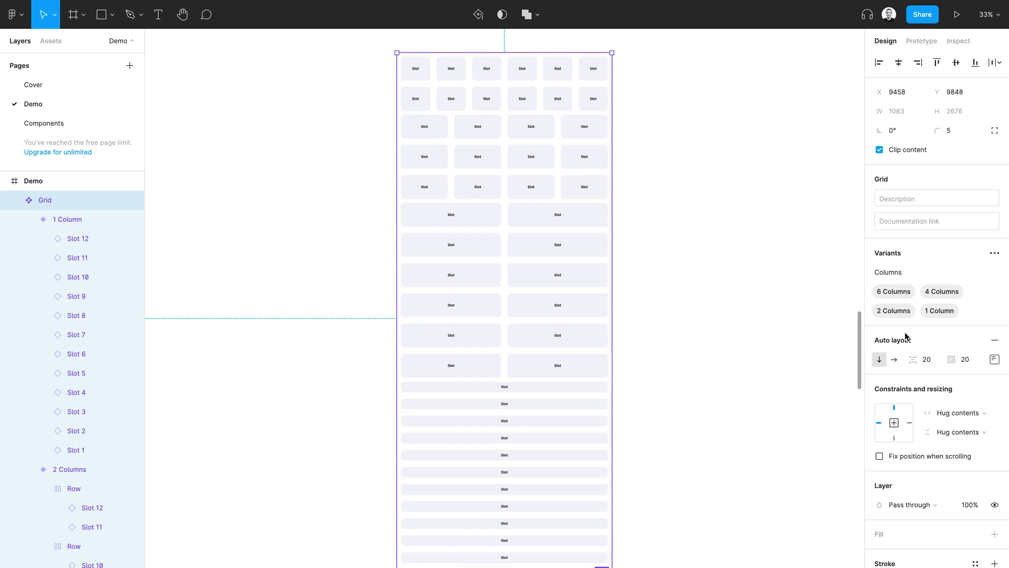
click(995, 341)
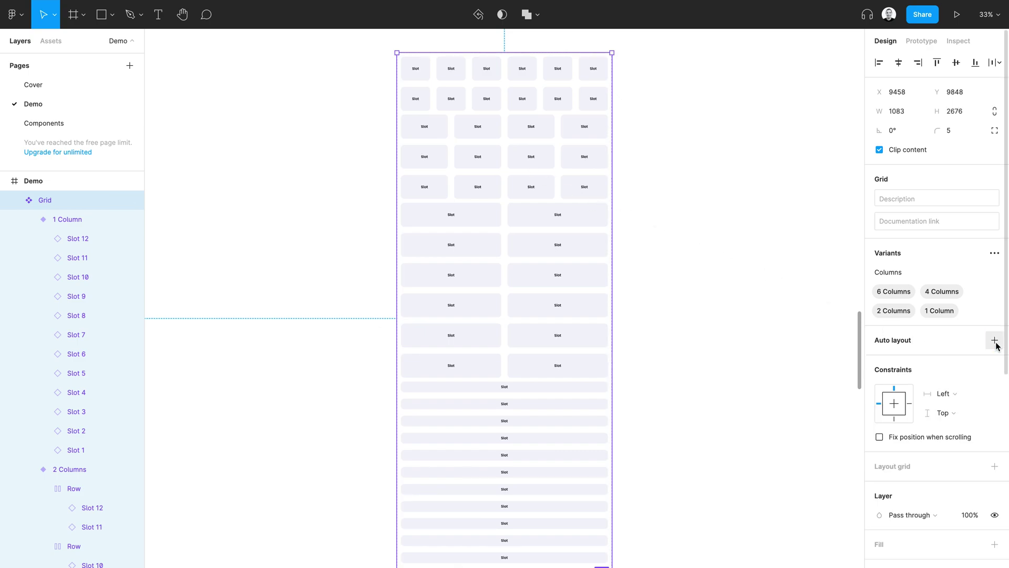
Step: Add a variant property named Reverse to the Grid component set and rename its Default value to False
click(995, 254)
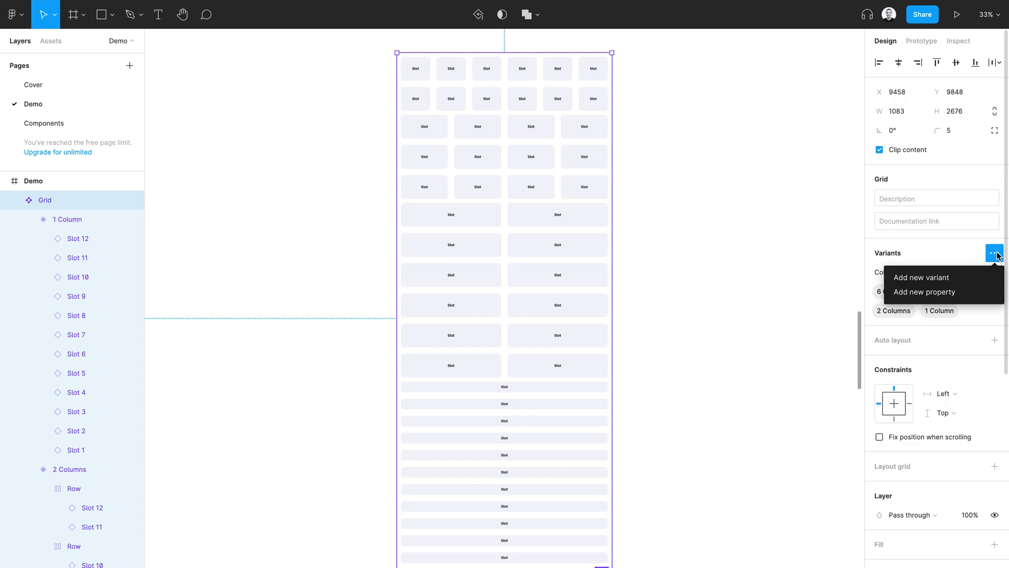
click(946, 292)
text(Reverse)
key(Return)
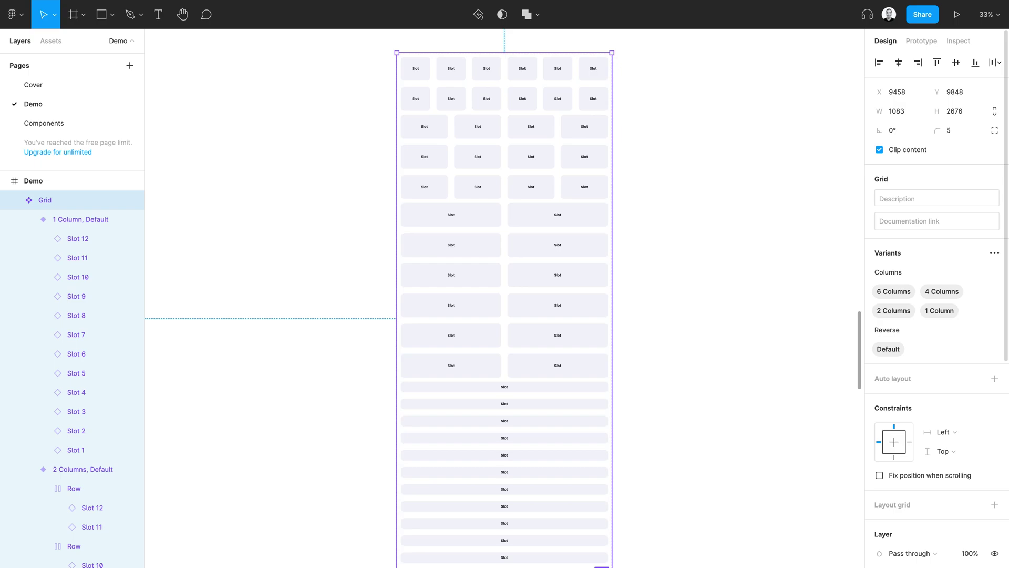
double_click(890, 349)
text(False)
key(Return)
Step: Duplicate all four variants beside the originals in the widened Grid component set and set the copies' Reverse property to True
drag(613, 295, 752, 310)
click(245, 48)
drag(244, 47, 485, 566)
drag(365, 435, 596, 457)
text(True)
key(Return)
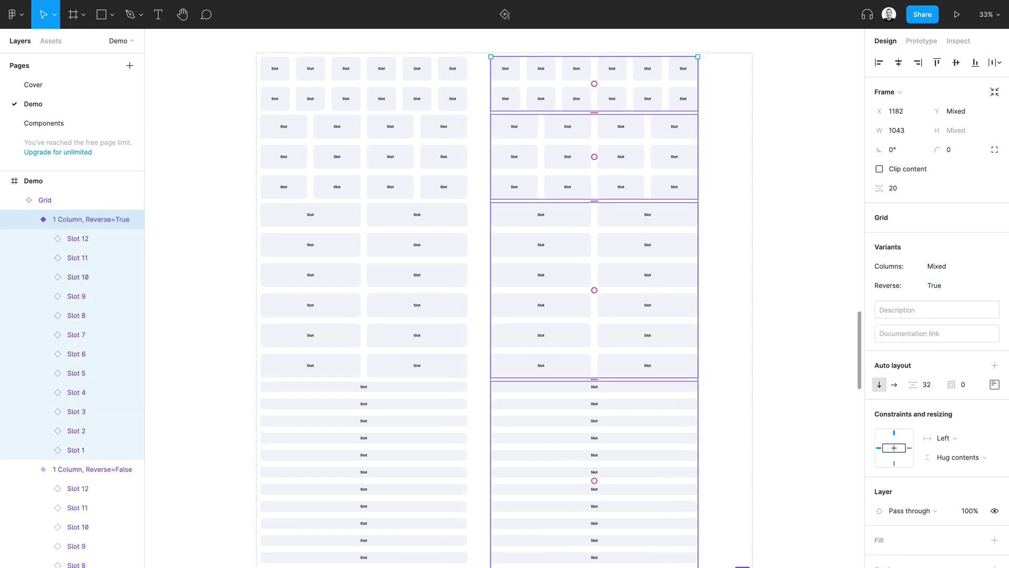
Step: Reverse the layer order of the slots in the 1 Column, Reverse=True variant using the Sort Layers plugin's Reverse Layers Sort Order
click(604, 513)
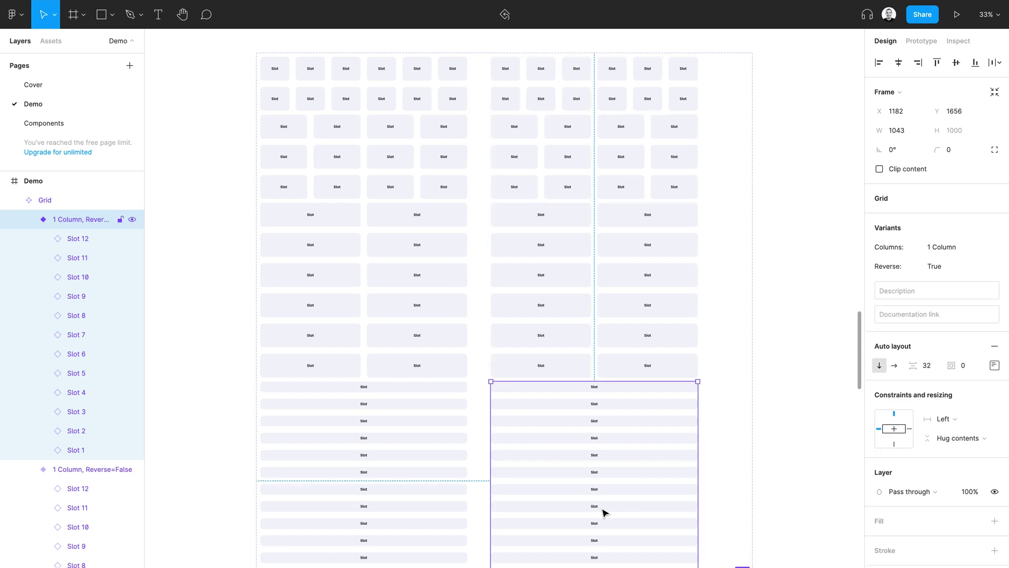
key(shift+2)
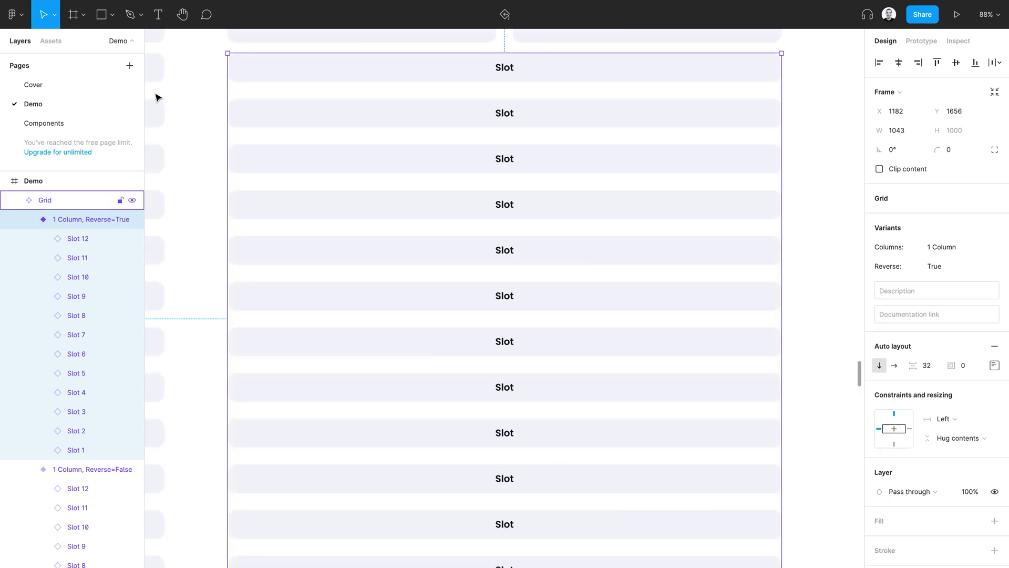
click(25, 16)
mouse_move(53, 179)
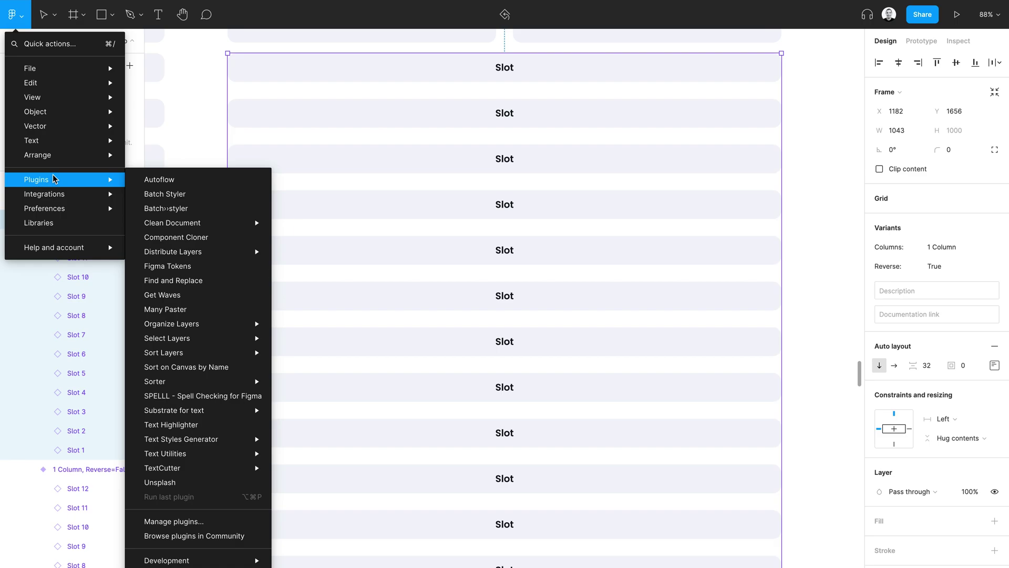
mouse_move(173, 354)
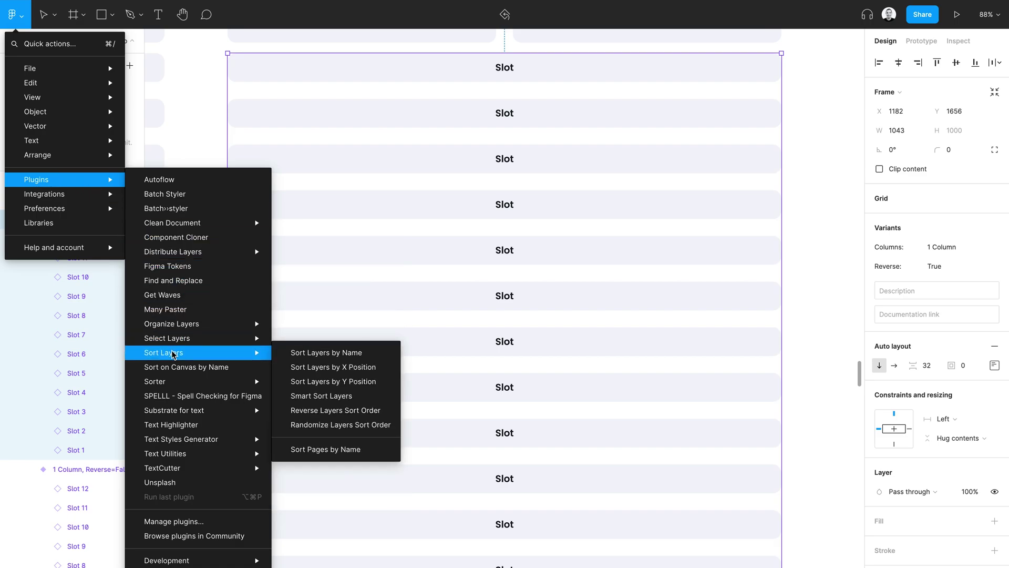
click(347, 414)
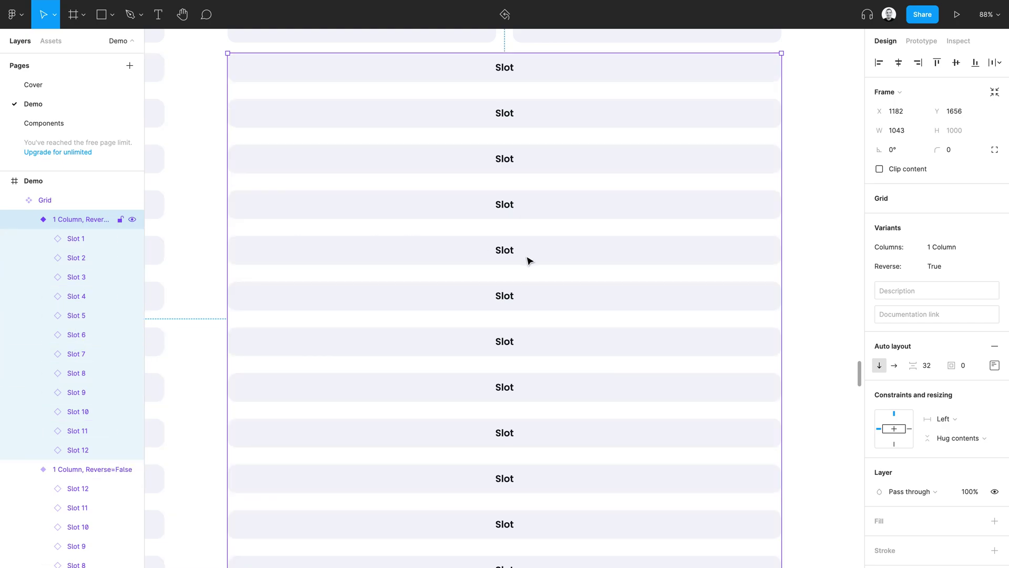
Step: Reverse the layer order of the rows in the 2 Columns, Reverse=True variant with the same plugin command
scroll(528, 260, up, 4)
click(506, 158)
key(shift+0)
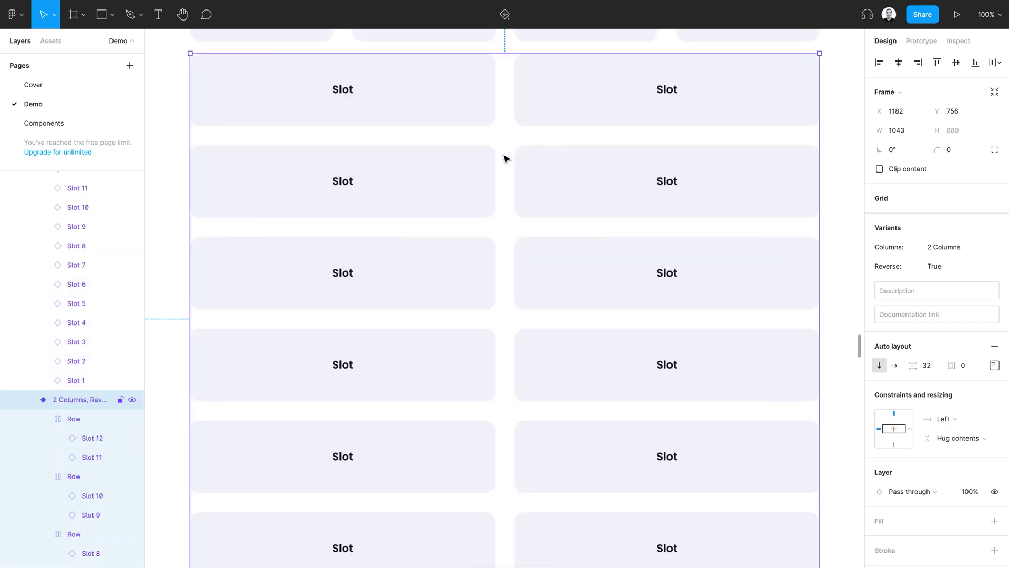
key(Return)
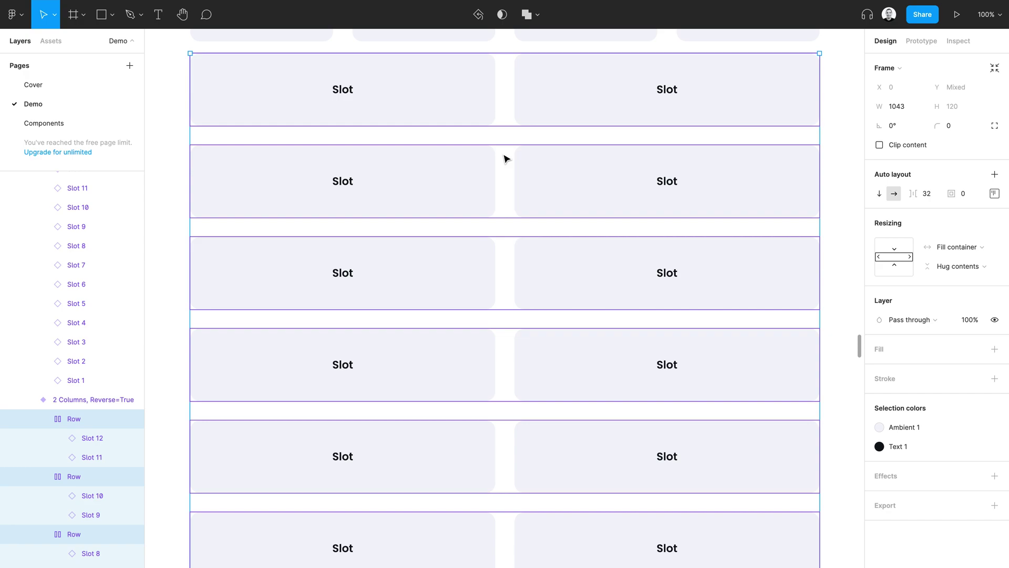
key(alt)
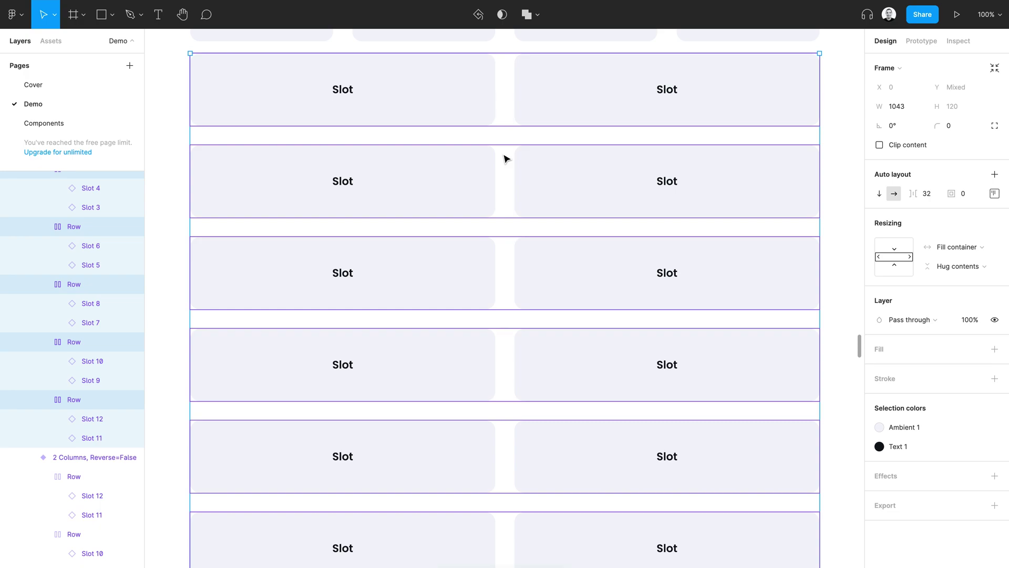
Step: Reverse the slot order within every row of the 2 Columns, Reverse=True variant and check the slots in its last two rows
key(Return)
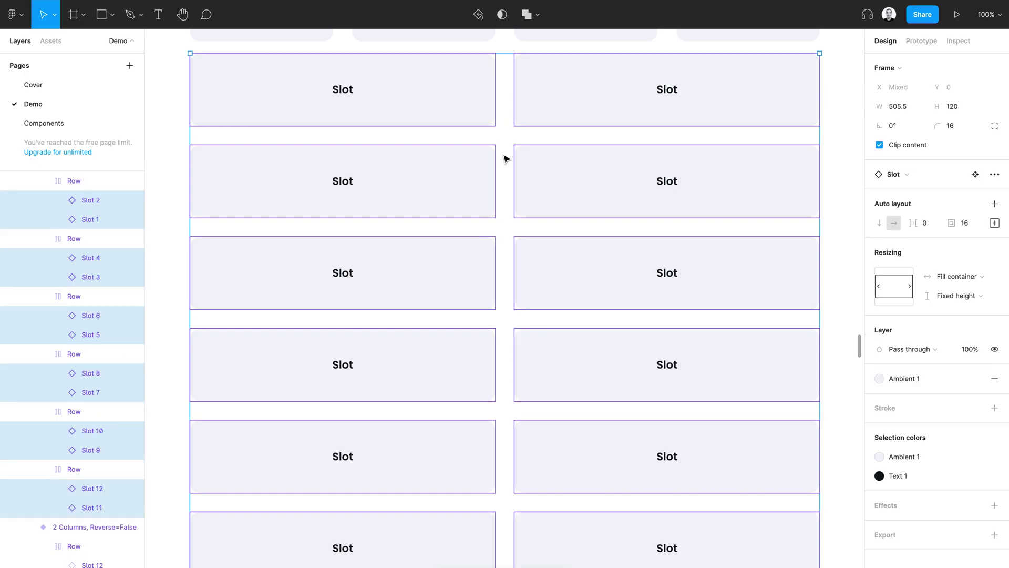
key(alt)
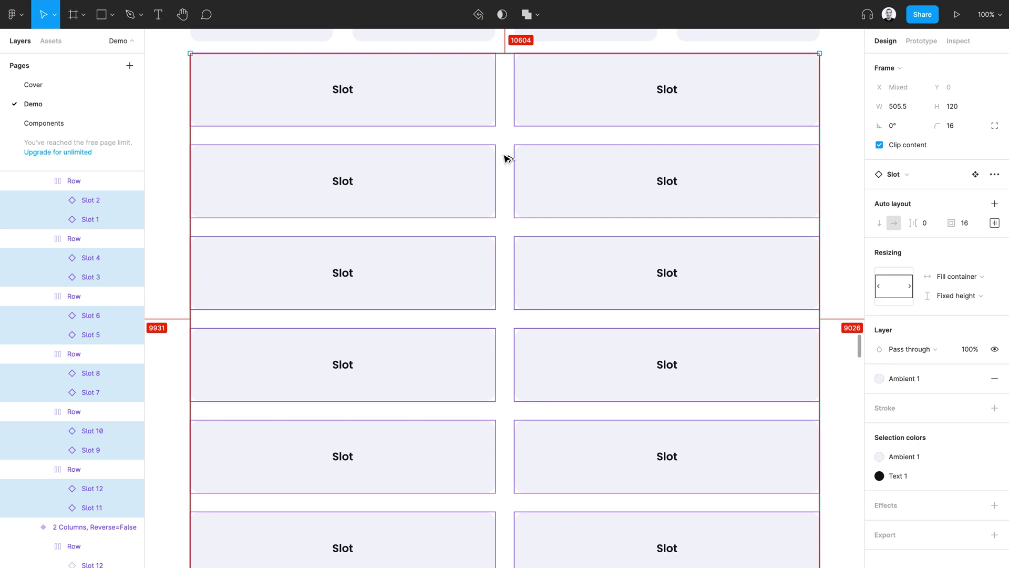
key(ctrl+alt+p)
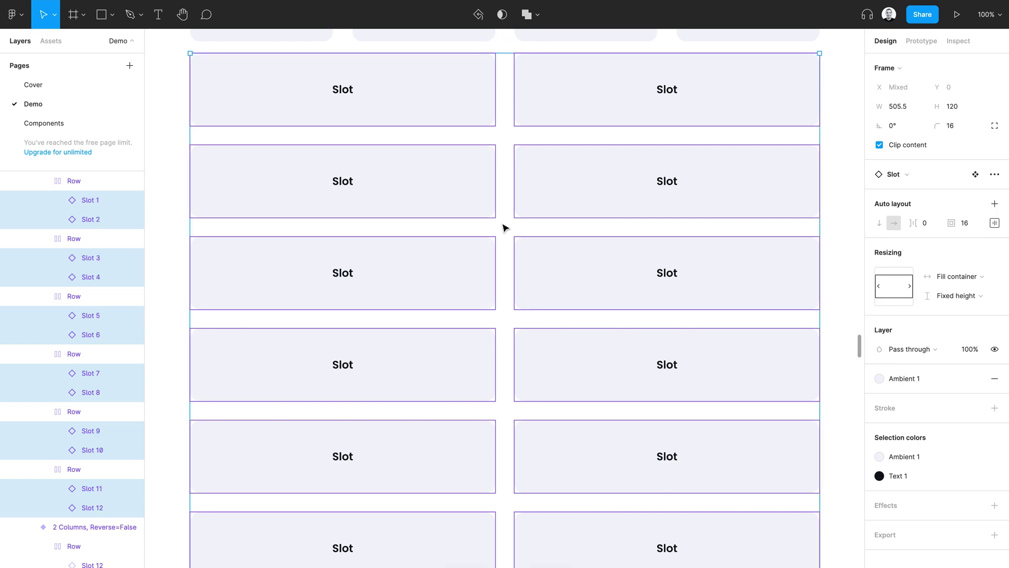
click(633, 541)
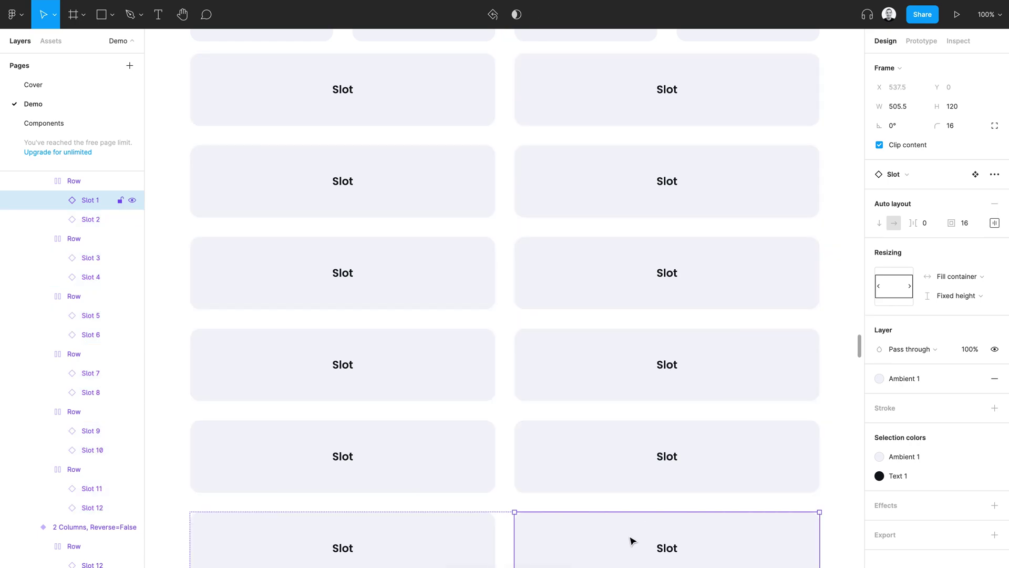
click(449, 530)
click(581, 465)
click(467, 463)
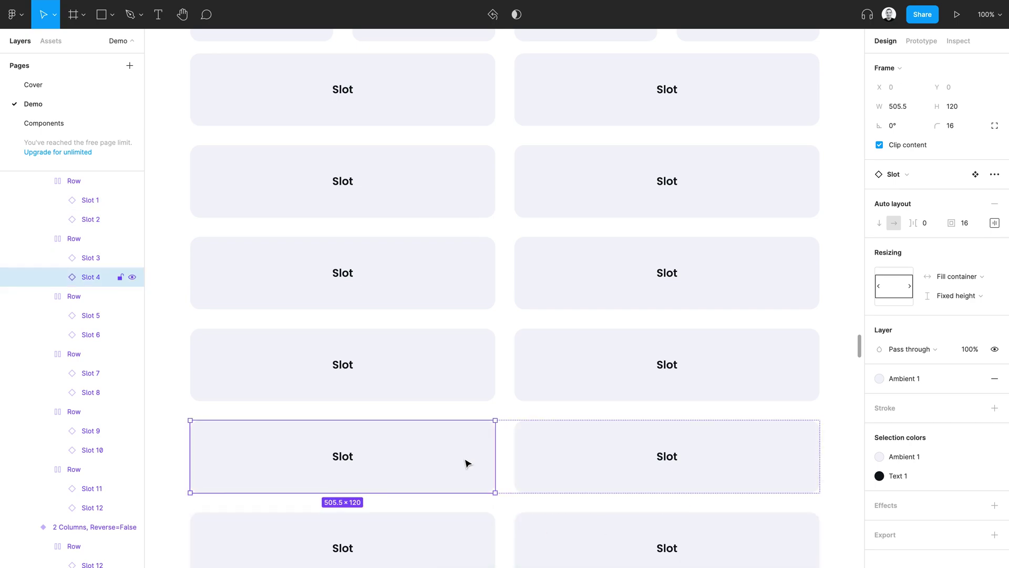
Step: Reverse the order of the rows and the slots within each row of the 4 Columns, Reverse=True variant using the Sort Layers plugin
scroll(468, 463, down, 5)
scroll(467, 462, up, 3)
click(467, 375)
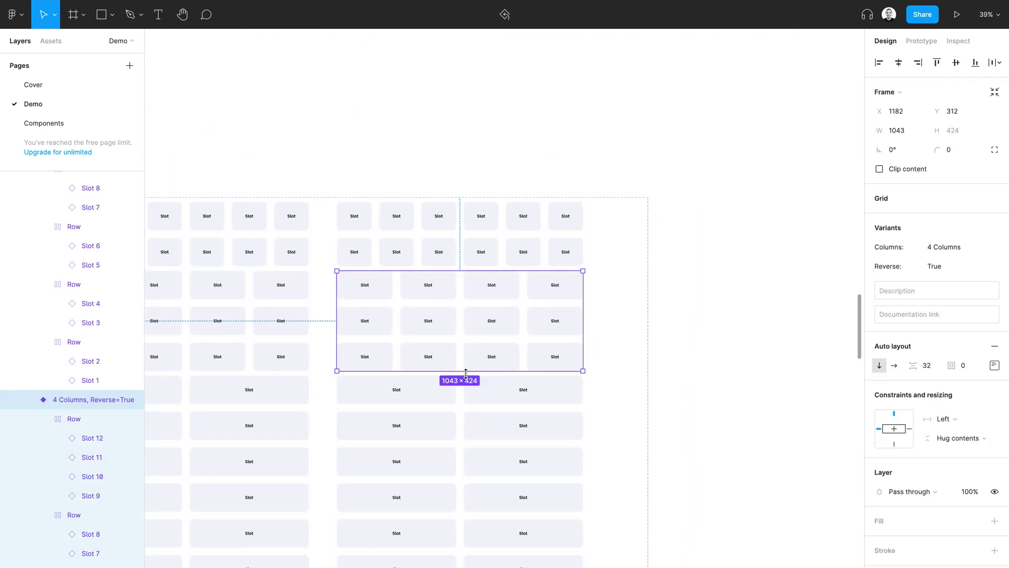
key(shift+2)
key(Return)
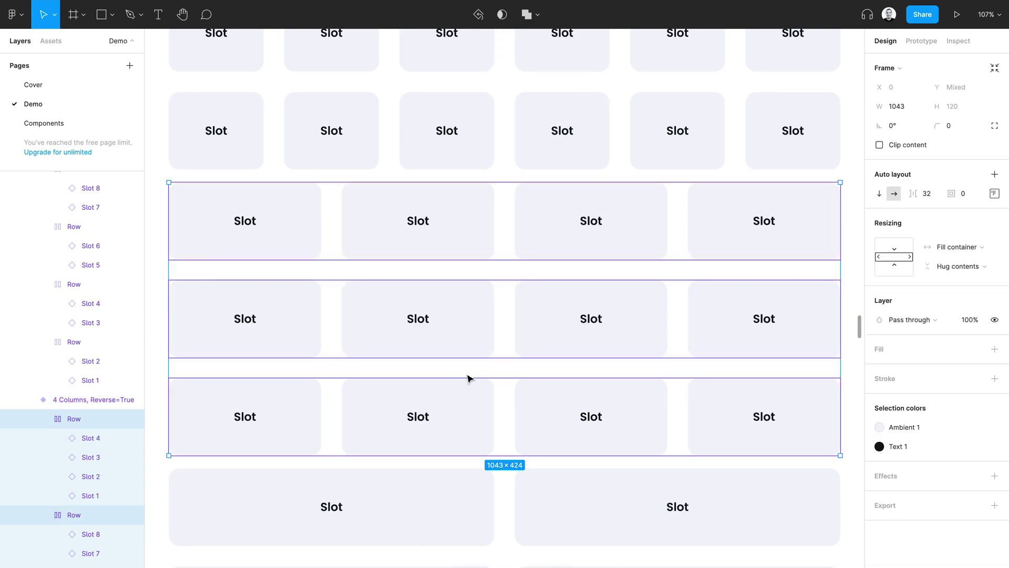
key(Return)
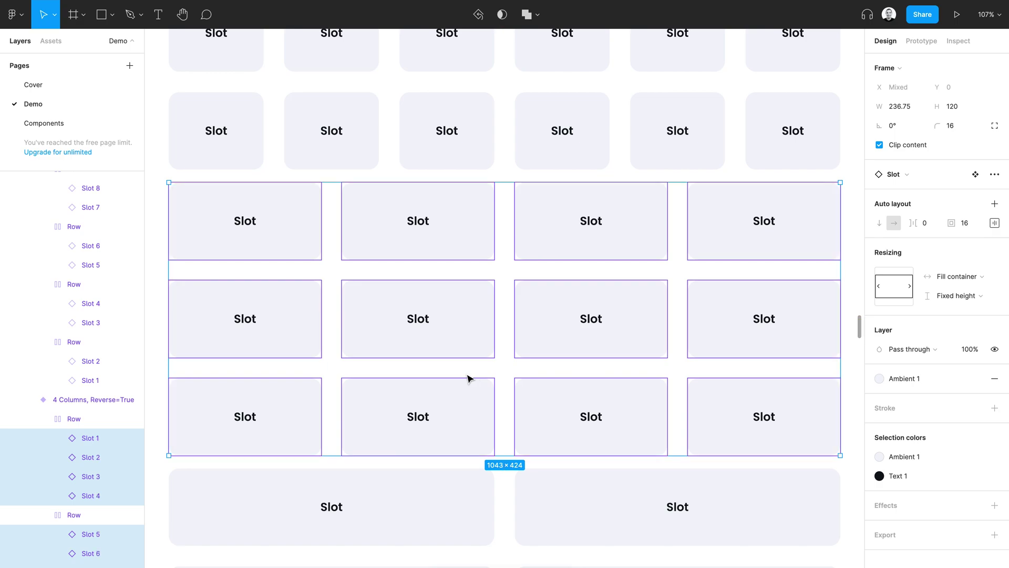
Step: Reverse the order of the rows and the slots within each row of the 6 Columns, Reverse=True variant using the Sort Layers plugin
scroll(468, 378, up, 5)
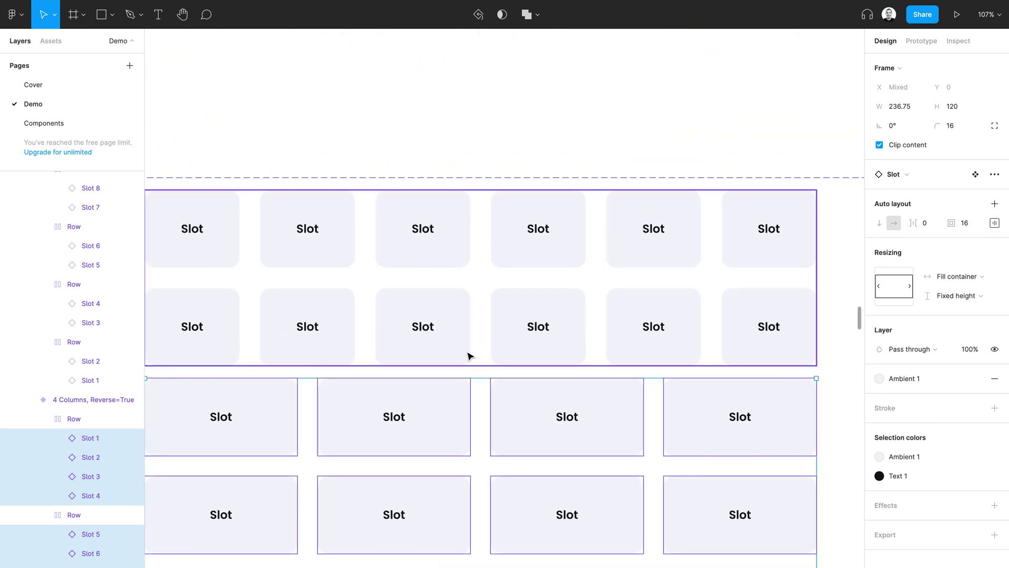
click(469, 314)
key(Return)
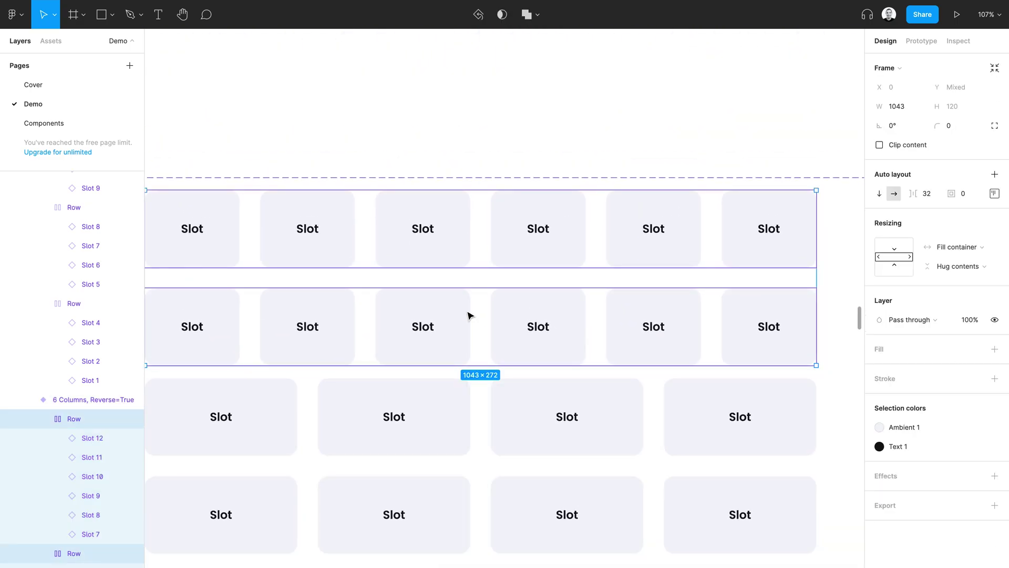
key(alt)
key(Return)
key(alt)
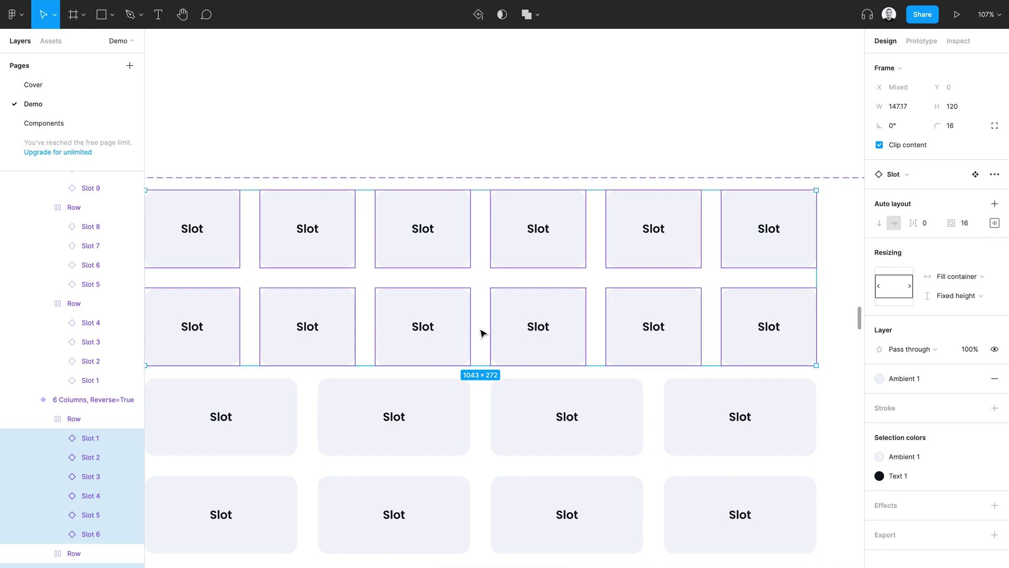
Step: Place an instance of the Grid's 1 Column, Reverse=False variant in the empty space beside the component set
scroll(481, 333, down, 10)
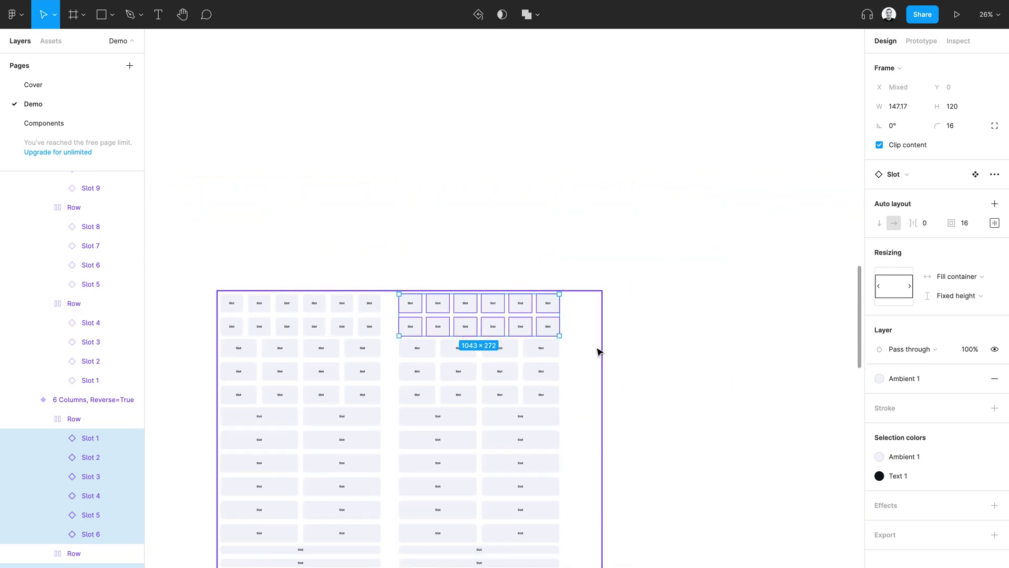
click(598, 350)
key(shift+2)
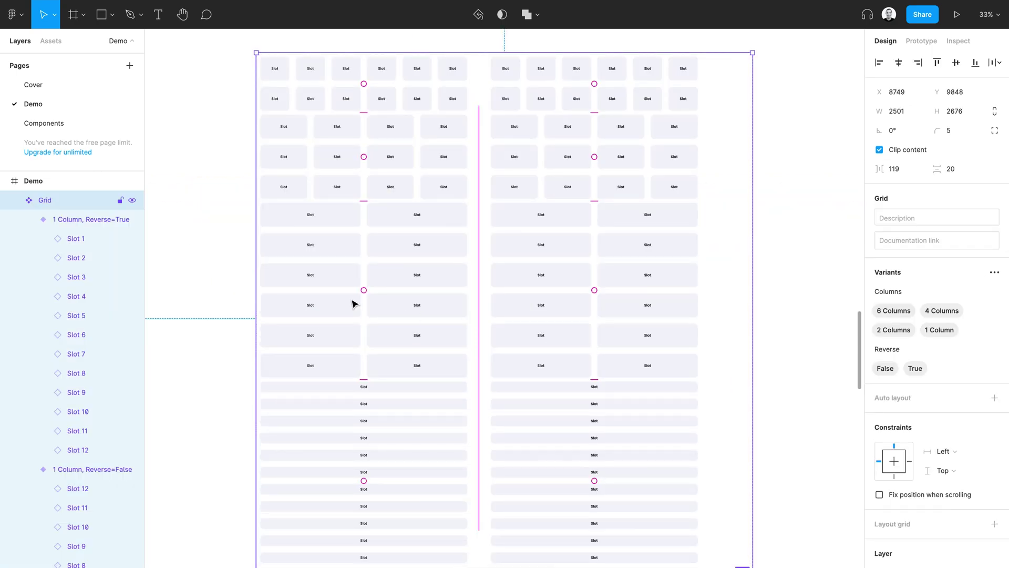
click(349, 440)
drag(359, 439, 807, 343)
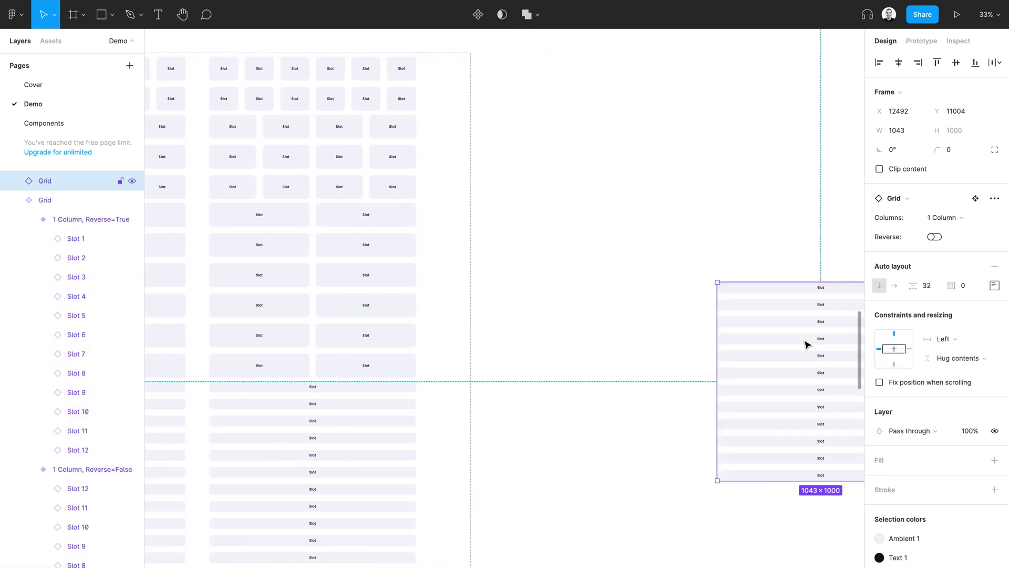
Step: Set the width of the one-column Grid instance to 320
key(shift+2)
click(910, 133)
text(320)
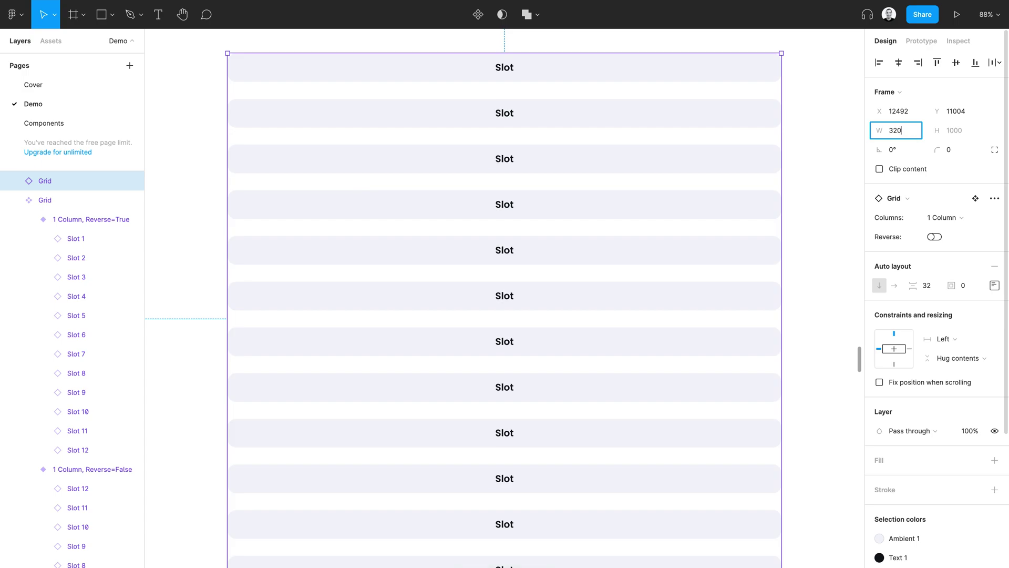
key(Return)
scroll(368, 295, left, 4)
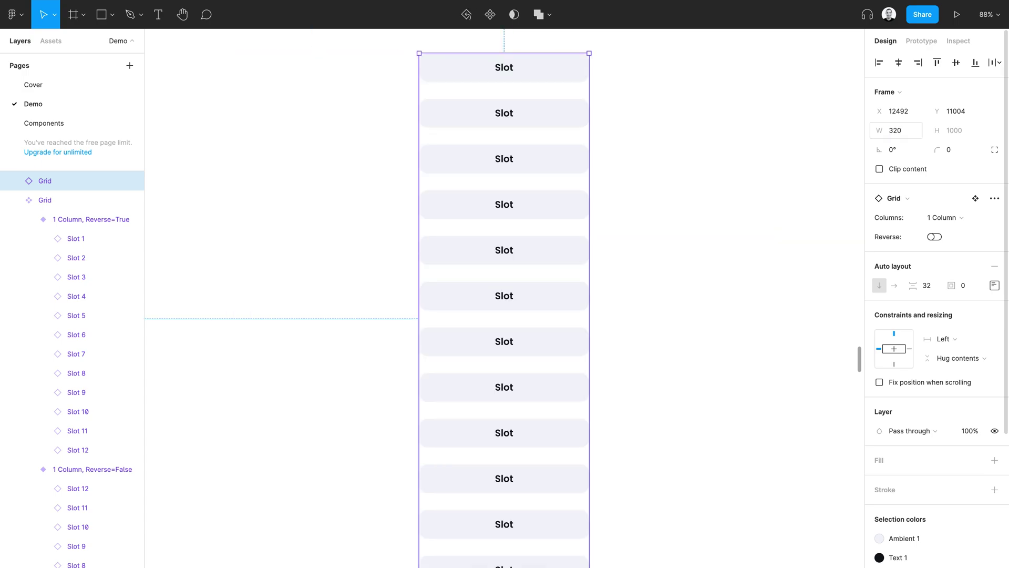
Step: Swap all twelve slots inside the Grid instance for the Profile Card component
key(Return)
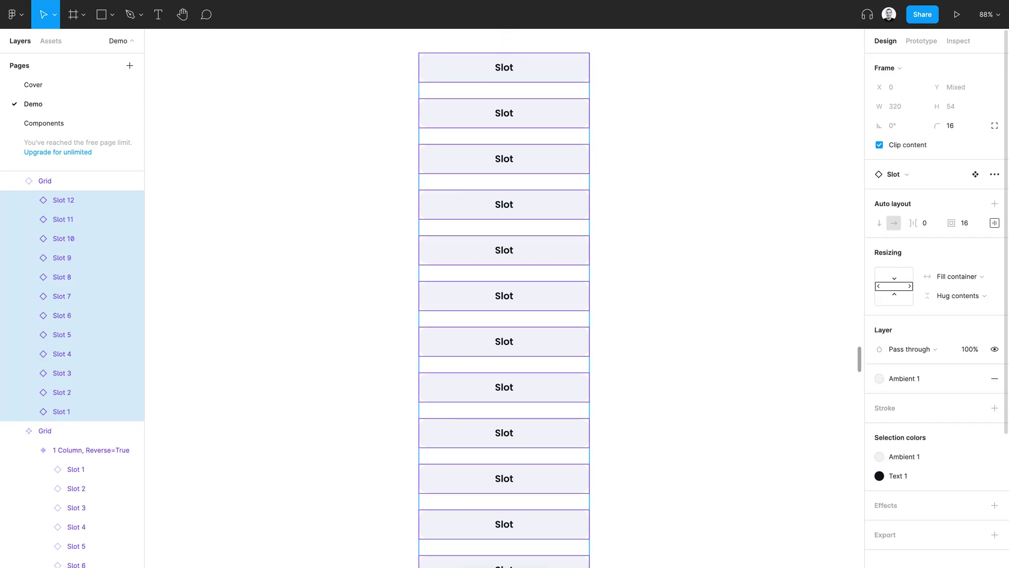
click(904, 175)
text(prof)
click(917, 242)
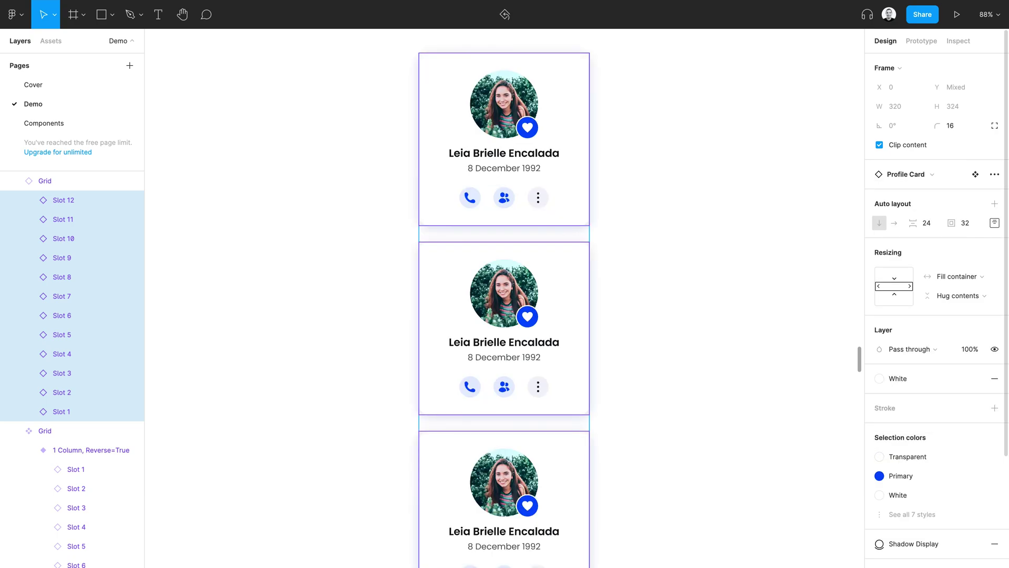
click(696, 181)
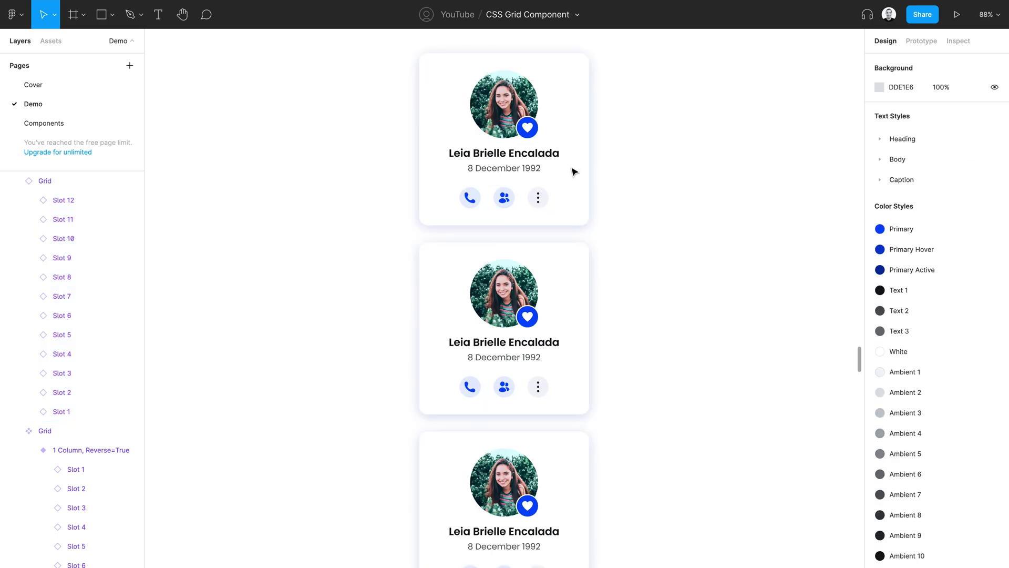
Step: Replace the name text on the first two profile cards with 1 and 2
key(t)
double_click(545, 154)
key(ctrl+a)
text(1)
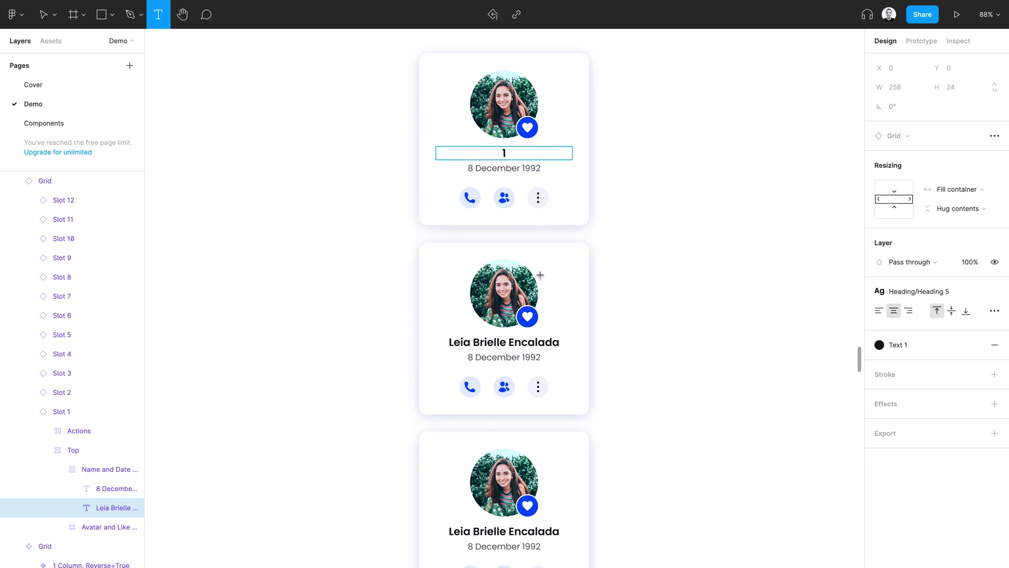
double_click(525, 337)
key(ctrl+a)
text(2)
key(Escape)
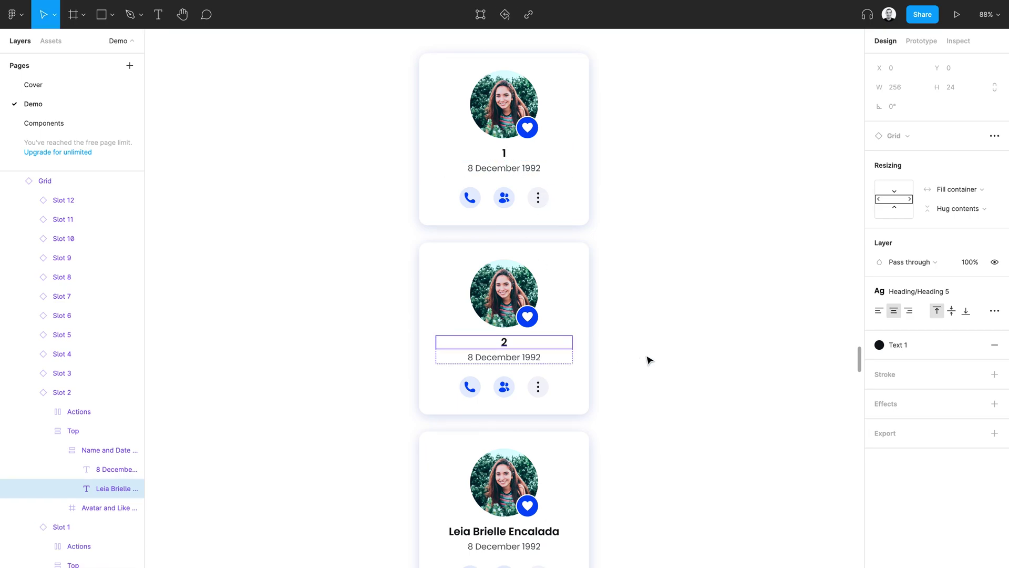
key(Escape)
Step: Replace the name text on the last two profile cards with 11 and 12
scroll(650, 345, down, 3)
key(ctrl+z)
key(ctrl+z)
scroll(650, 345, up, 2)
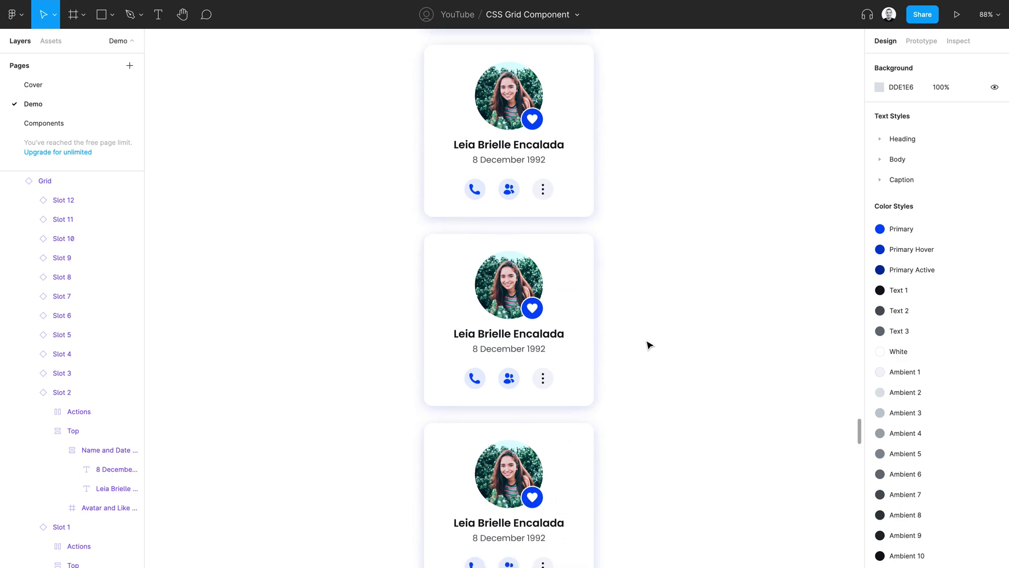
scroll(648, 342, down, 1)
key(t)
click(546, 248)
key(ctrl+a)
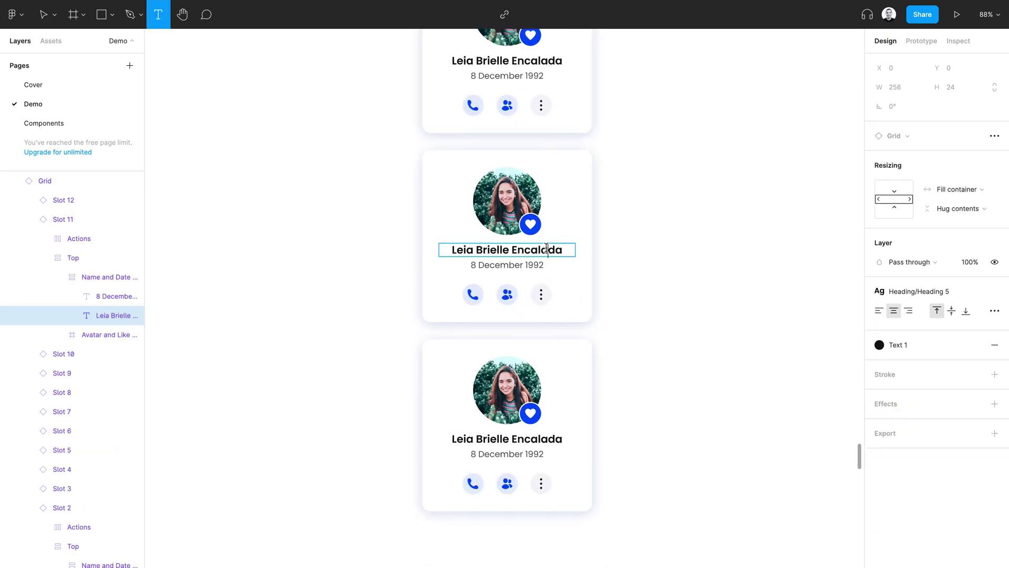
text(11)
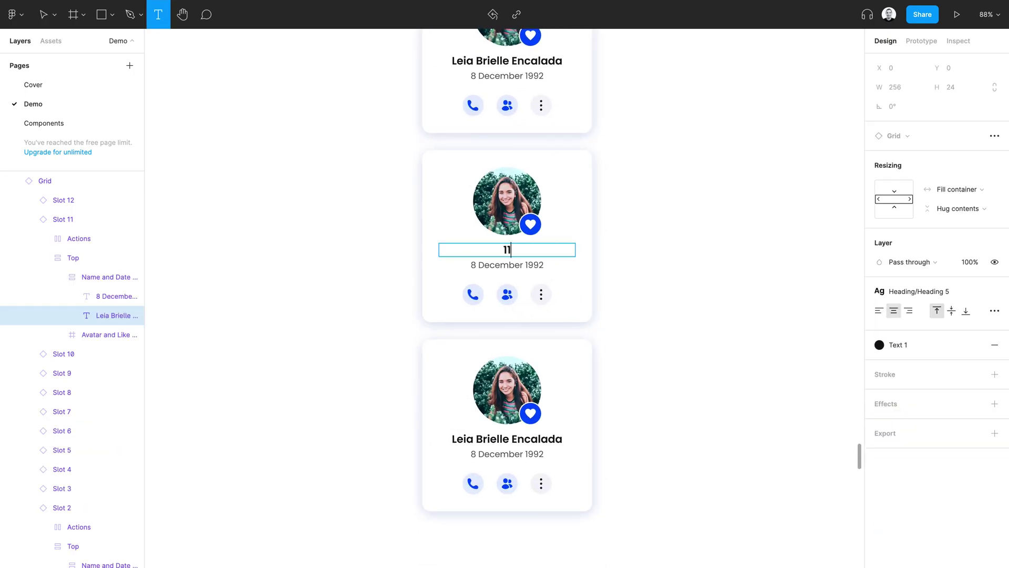
click(523, 441)
key(ctrl+a)
key(BackSpace)
text(12)
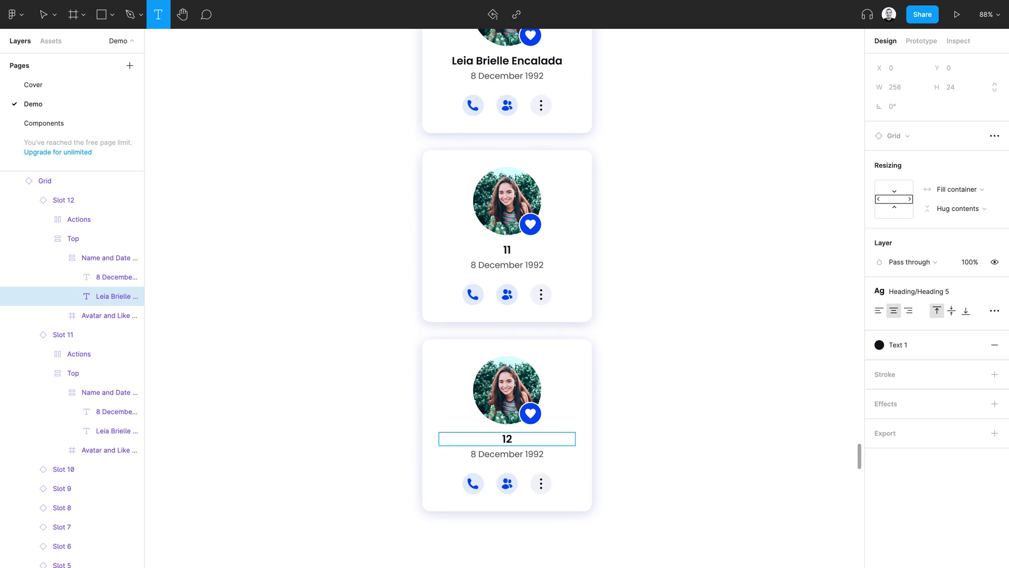
key(Escape)
key(Escape)
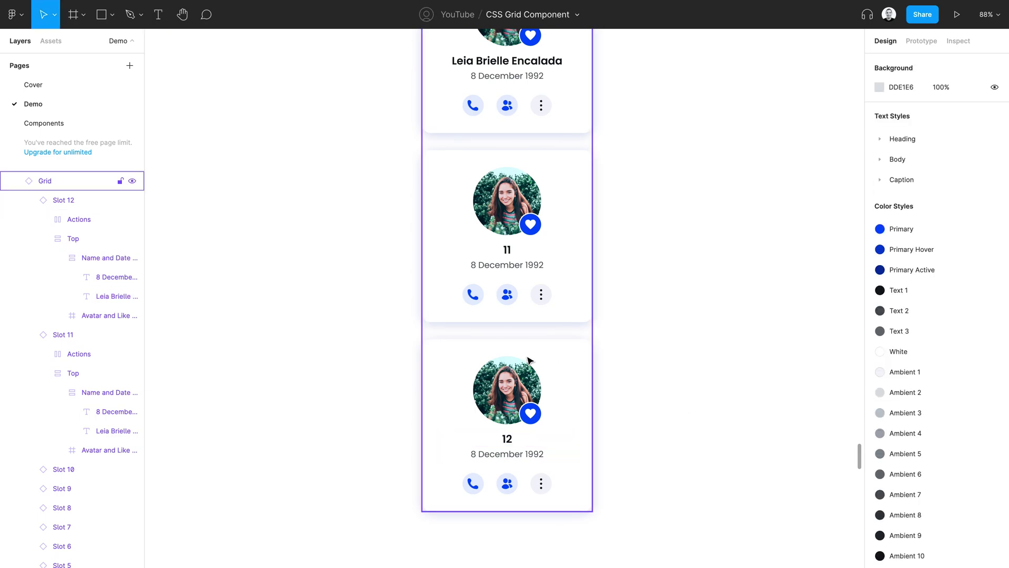
Step: Turn on the Grid instance's Reverse property and check the order of the numbered cards at both ends of the column
click(45, 180)
key(shift+2)
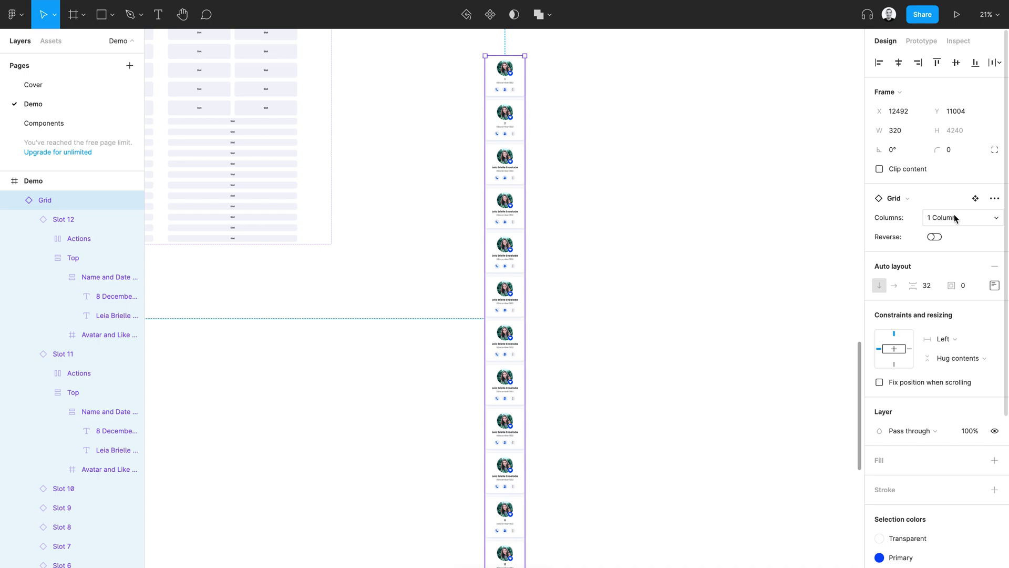
click(931, 238)
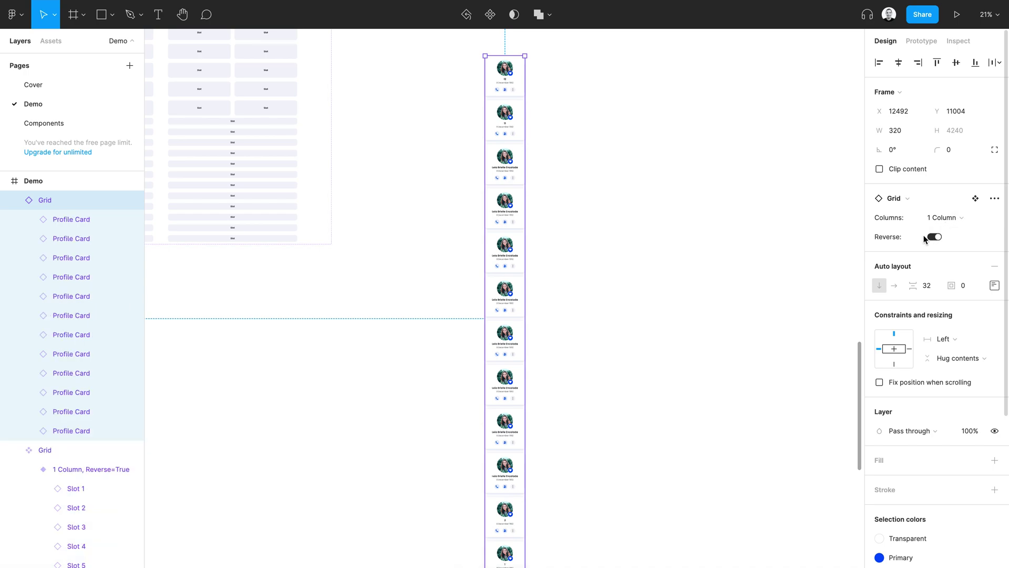
scroll(507, 78, up, 5)
scroll(507, 78, up, 3)
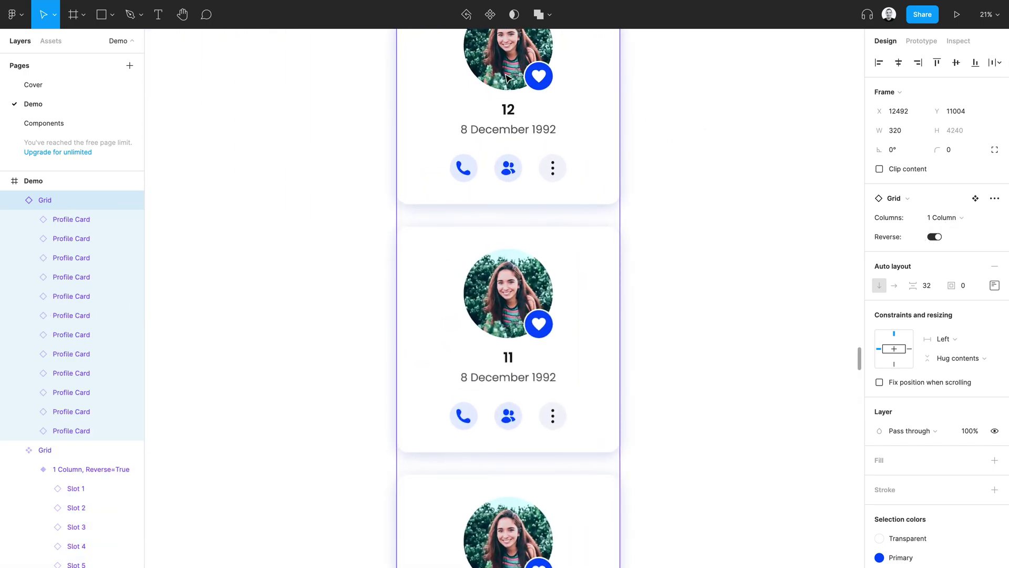
scroll(508, 78, down, 8)
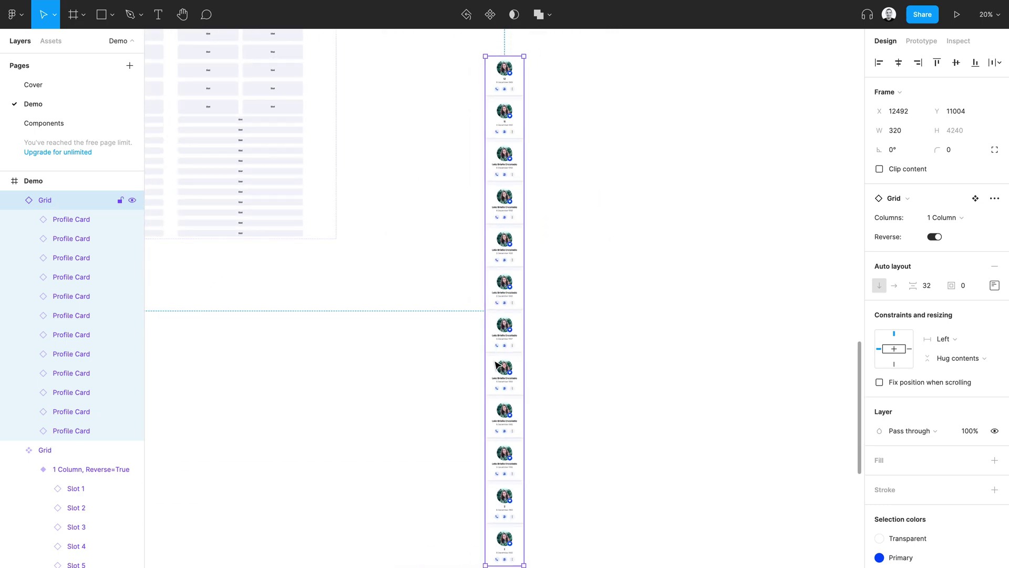
scroll(503, 558, up, 1)
scroll(504, 558, up, 2)
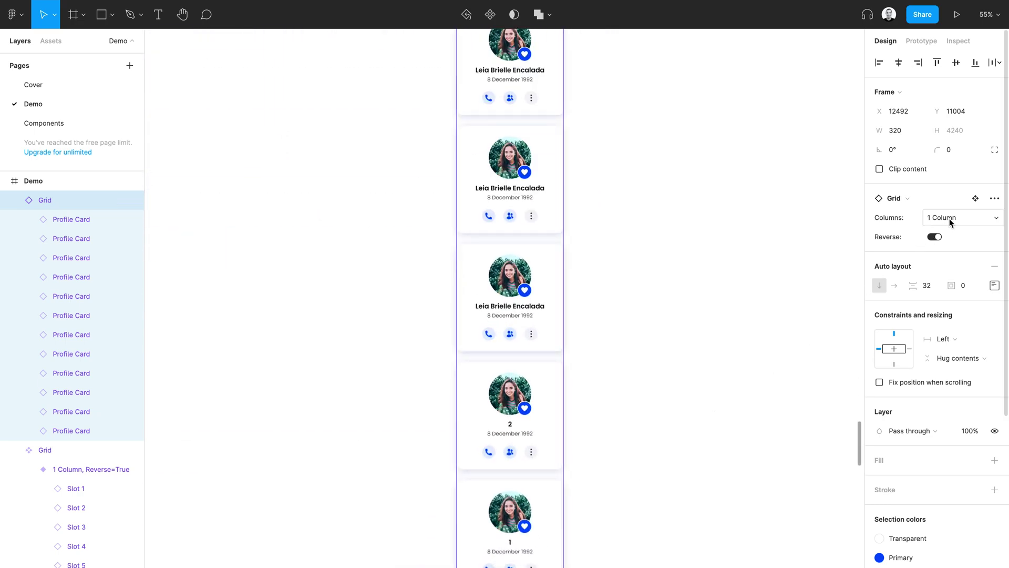
Step: Switch the Grid instance to 4 Columns and widen it symmetrically to about 1370
click(944, 217)
click(958, 188)
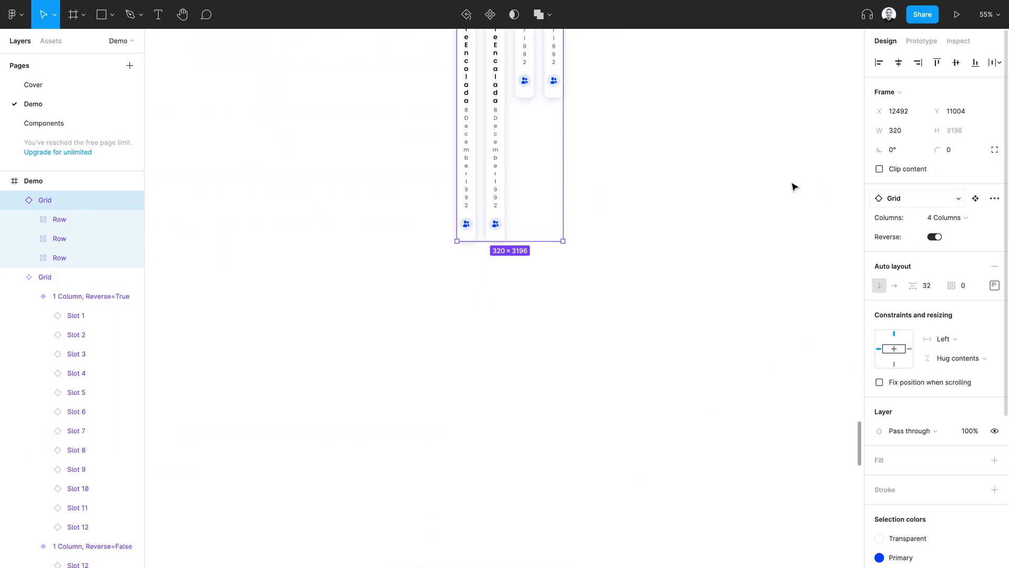
scroll(672, 145, up, 10)
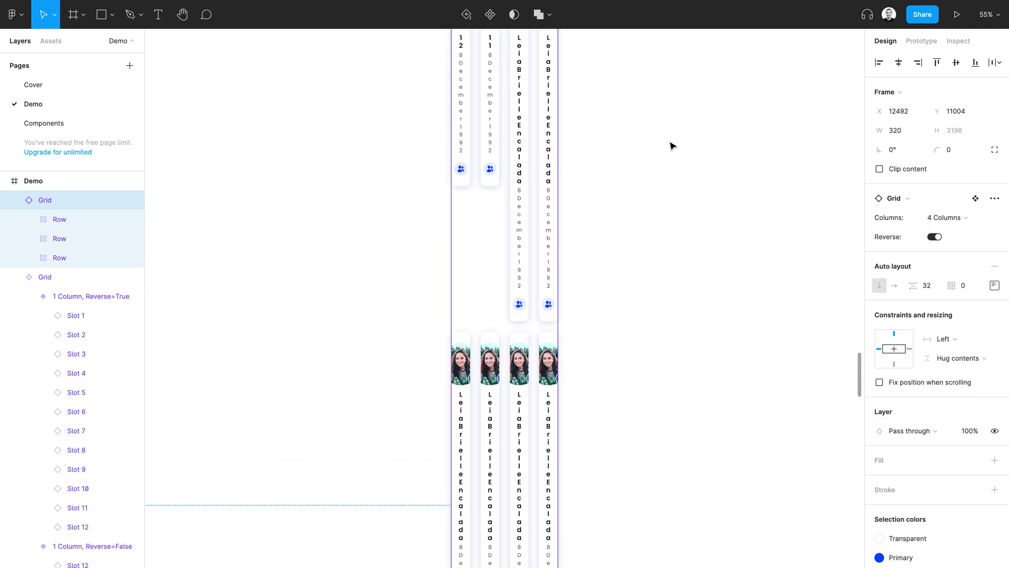
drag(554, 206, 732, 227)
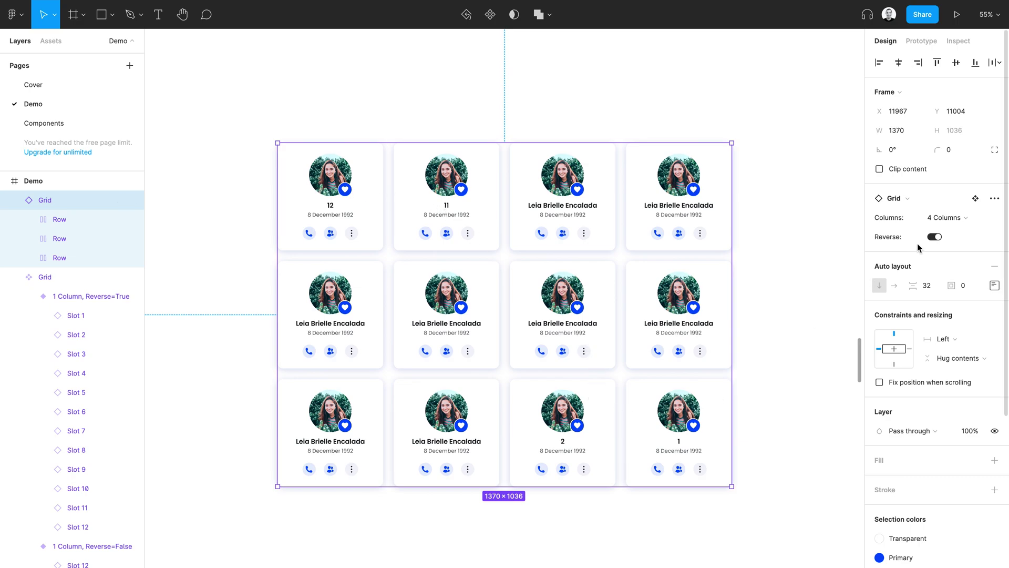
Step: Turn off the Reverse property of the four-column Grid instance
click(936, 237)
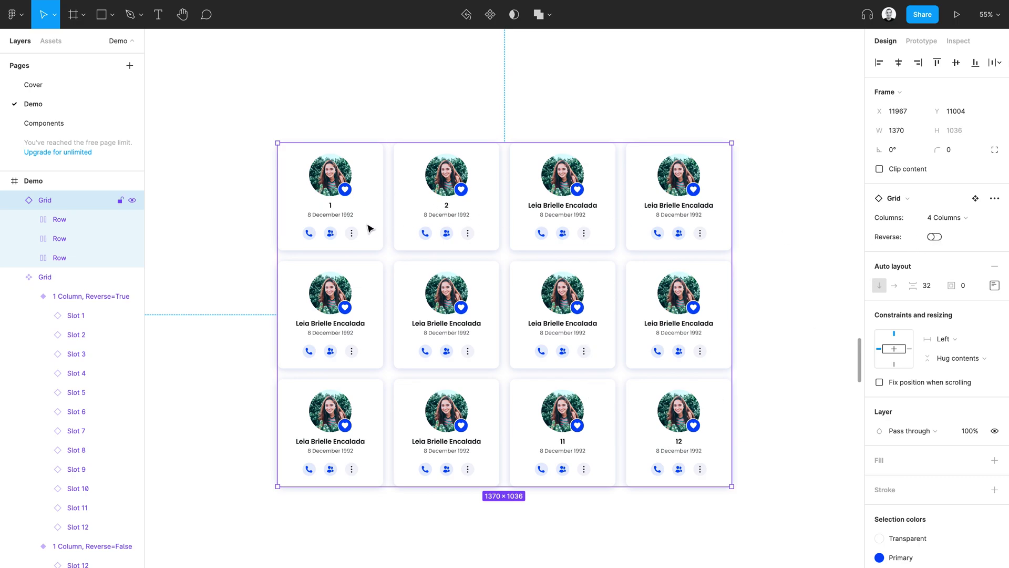